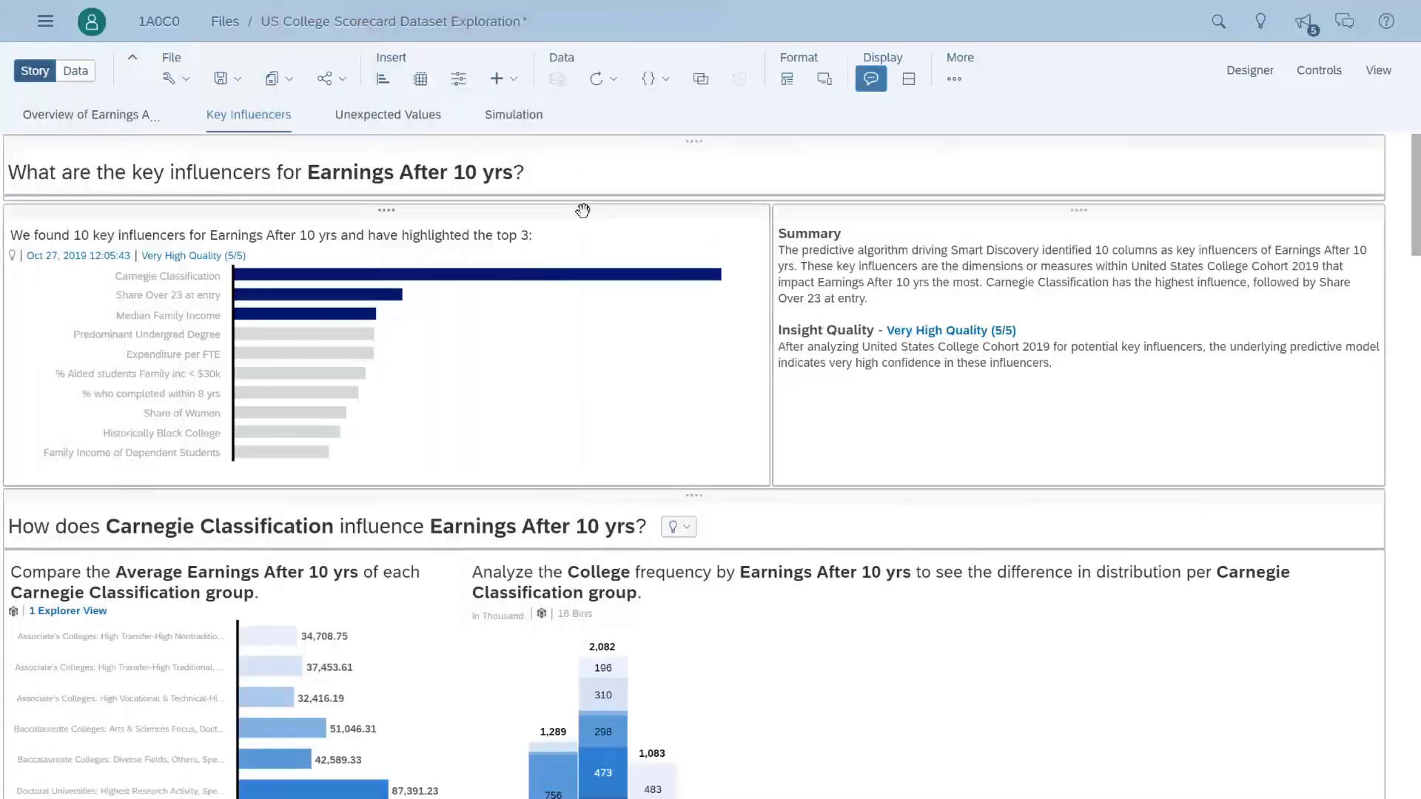
In the Data view, widen the College column and pick the Earnings after 10 yrs measure
click(78, 75)
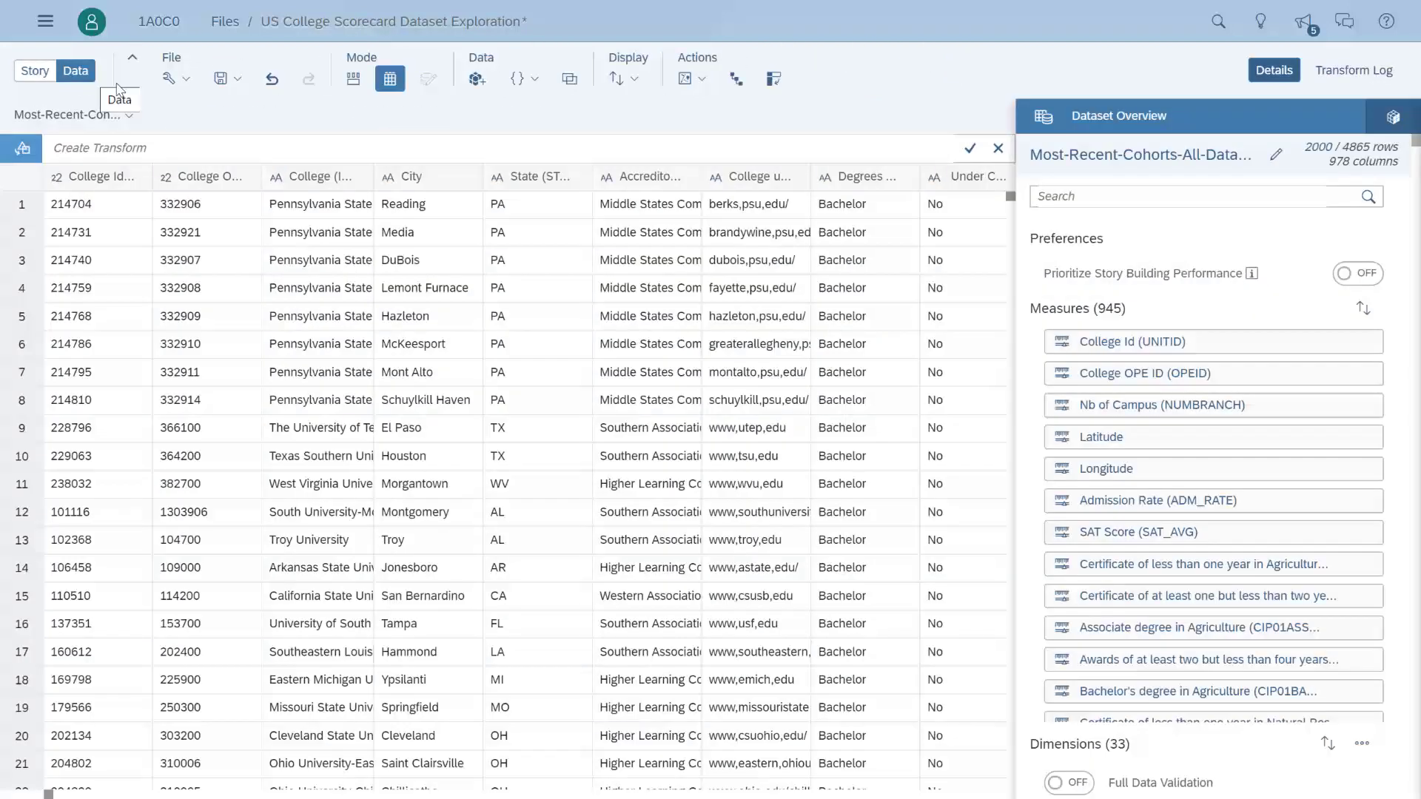
drag(373, 179, 559, 181)
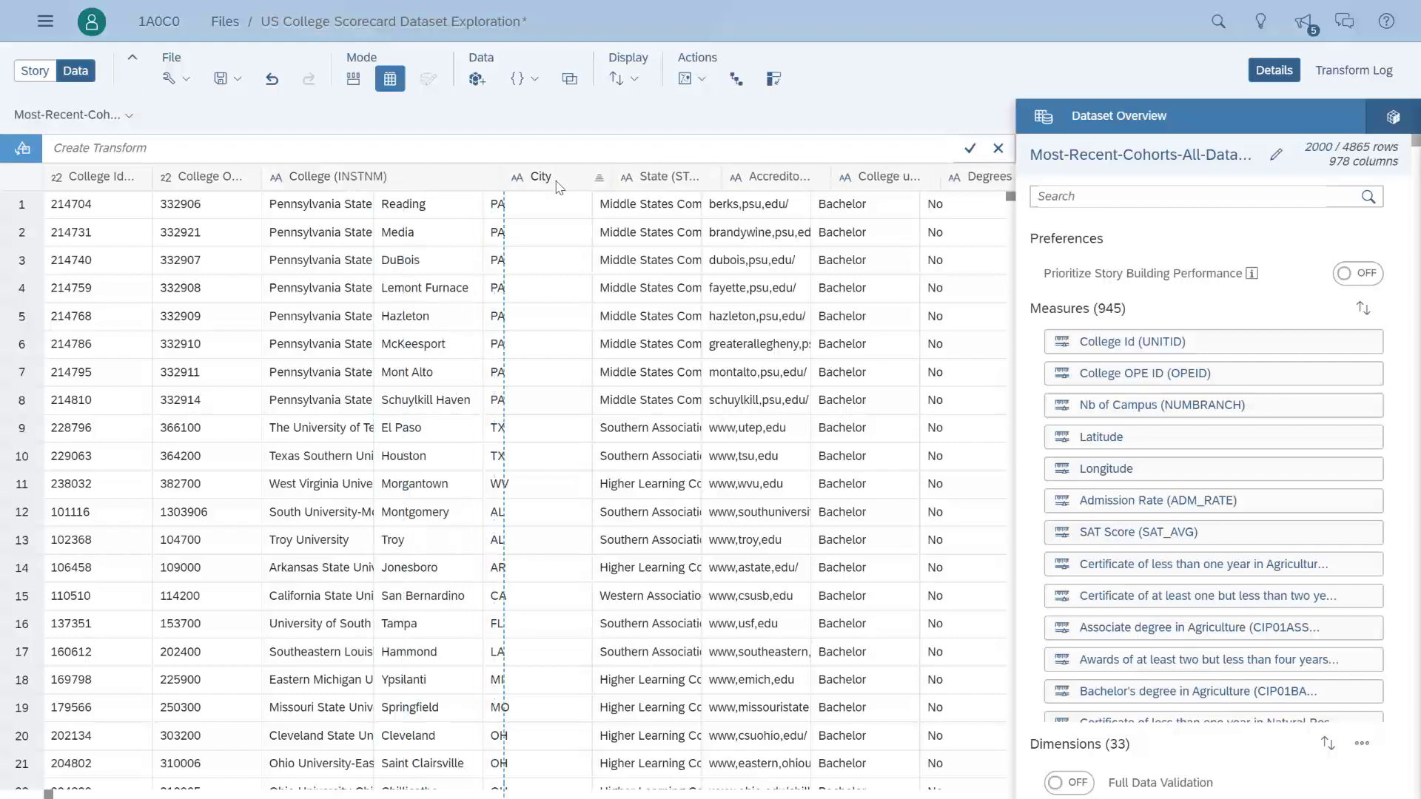
drag(1013, 200, 1013, 269)
click(1074, 197)
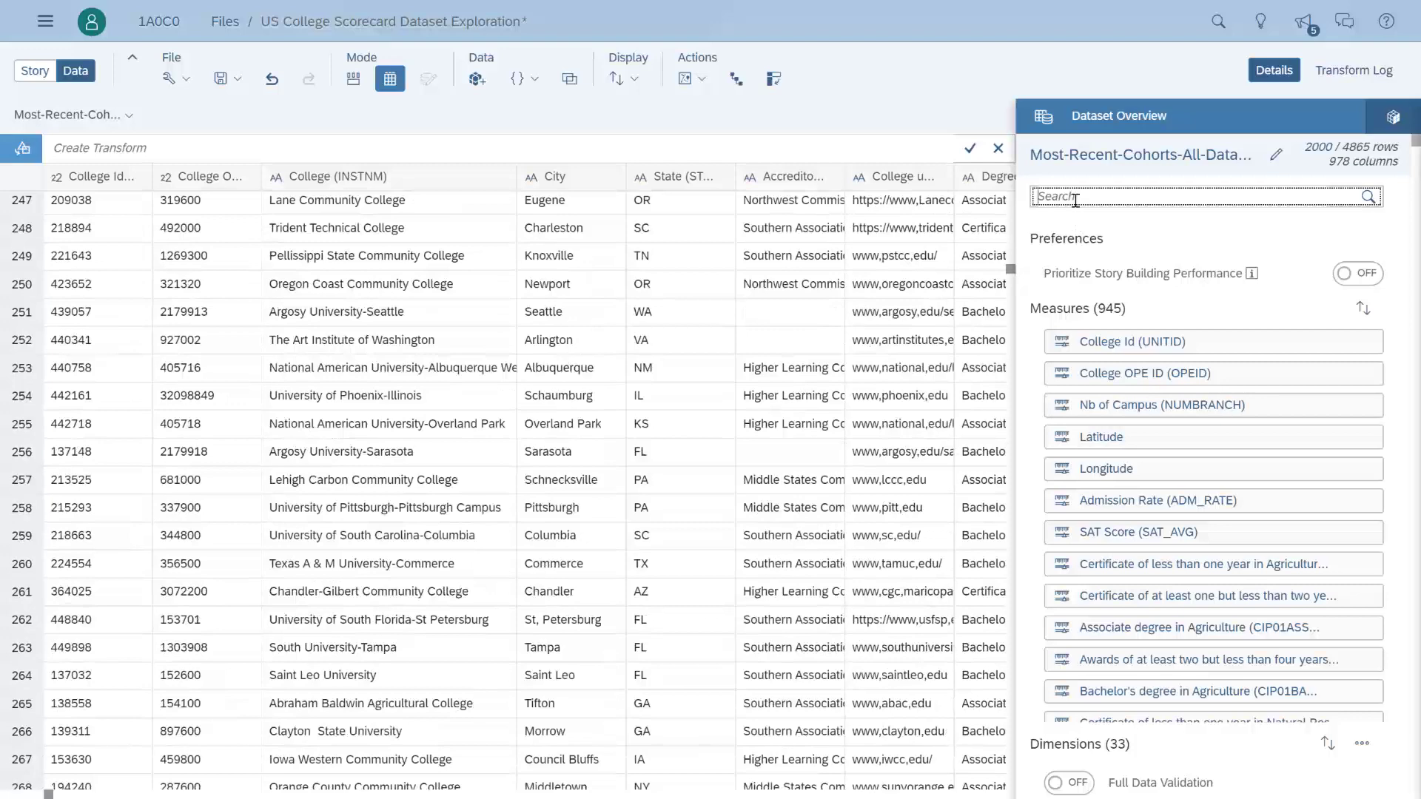
text(Earnings)
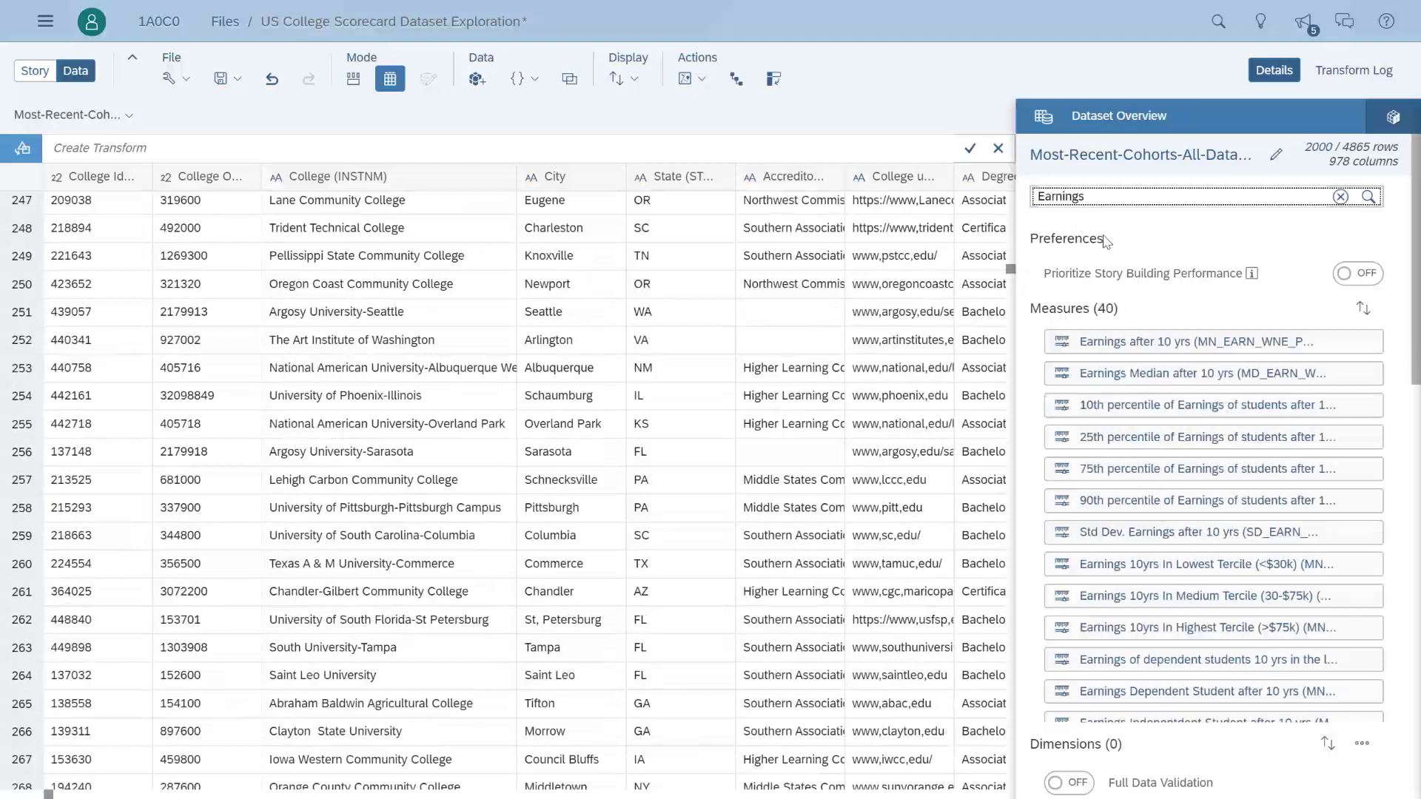
click(1140, 345)
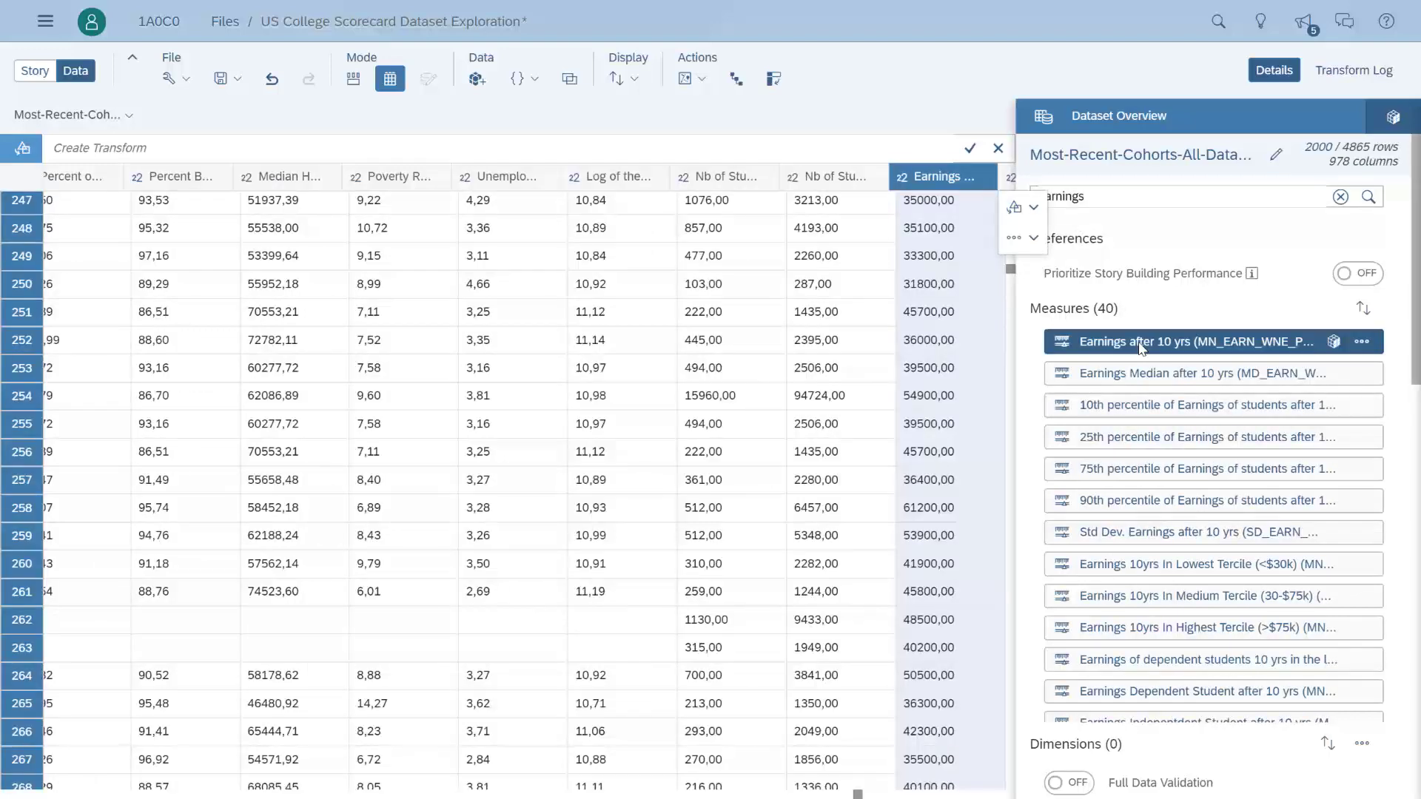
Back in the story, select the Summary key influencers chart and show it fullscreen
click(33, 77)
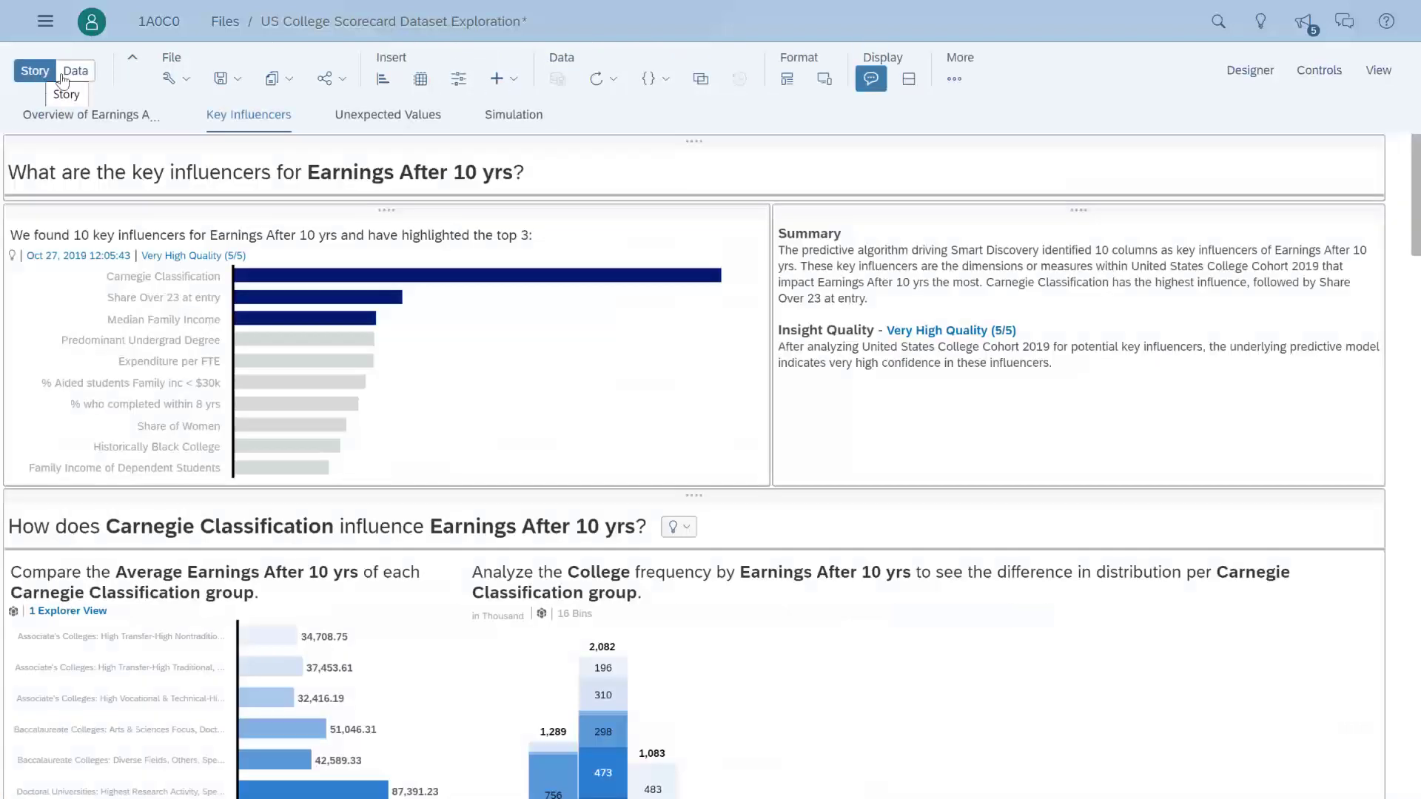
click(1175, 211)
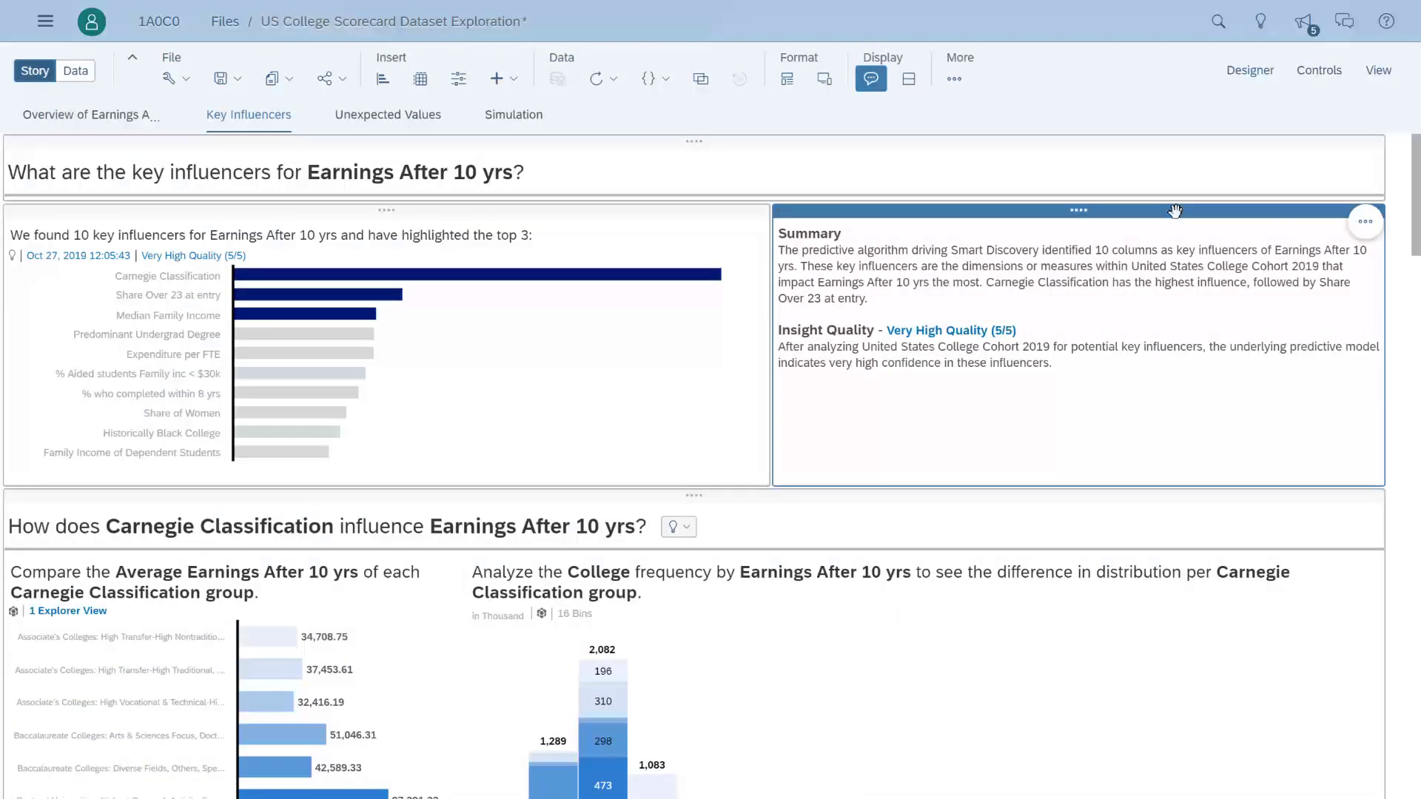
click(749, 238)
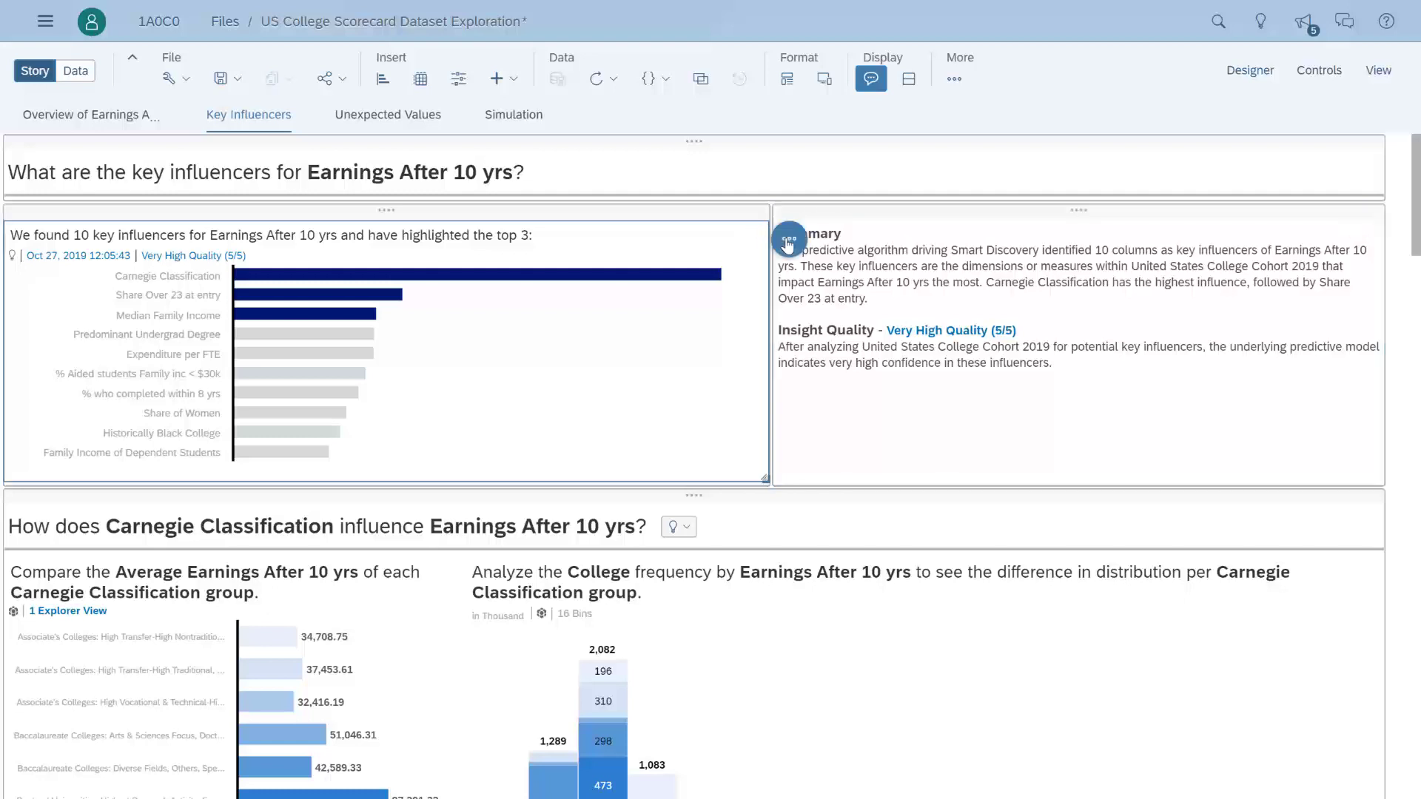
click(789, 241)
click(850, 516)
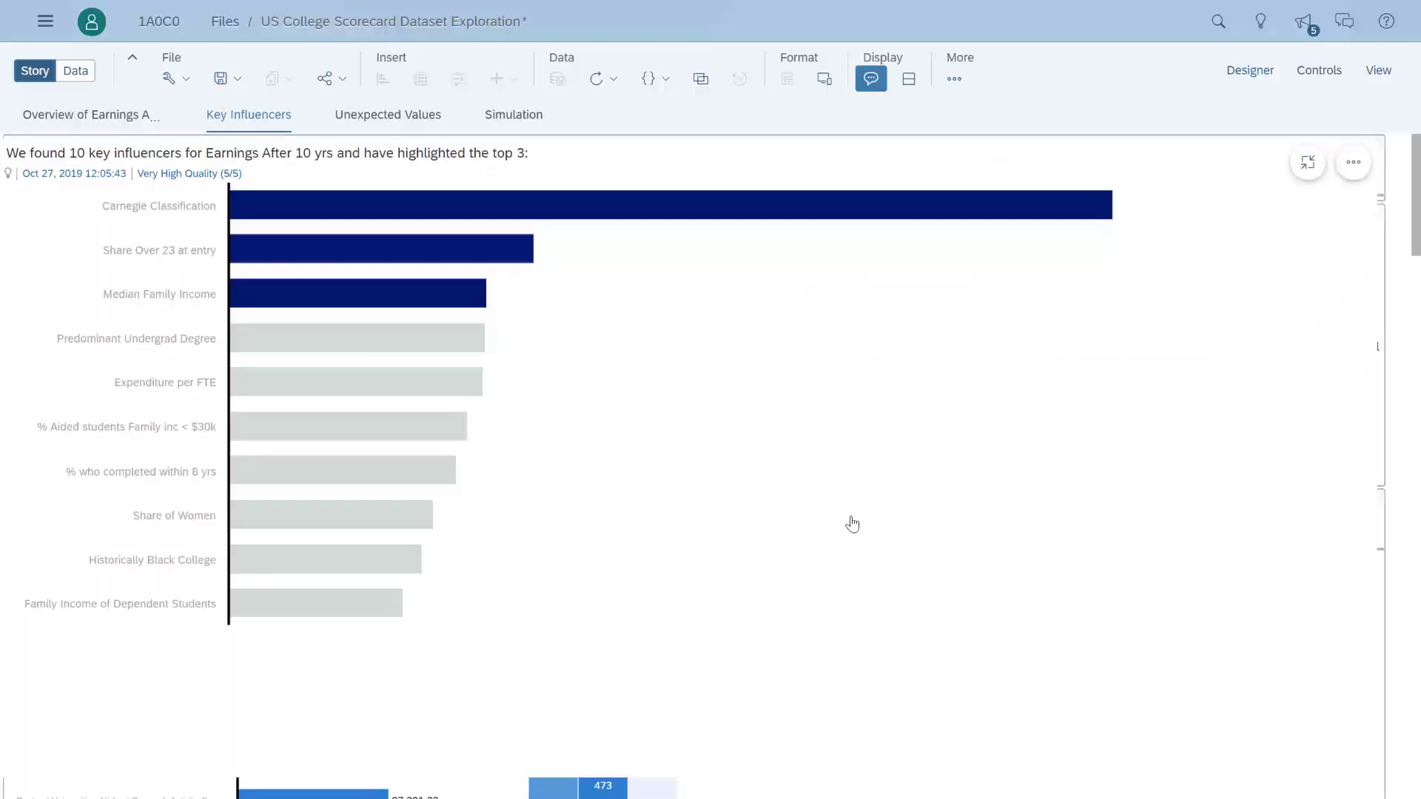
Inspect details for Carnegie Classification, Share Over 23, Undergrad Degree, Expenditure per FTE, Share of Women and Family Income
click(833, 210)
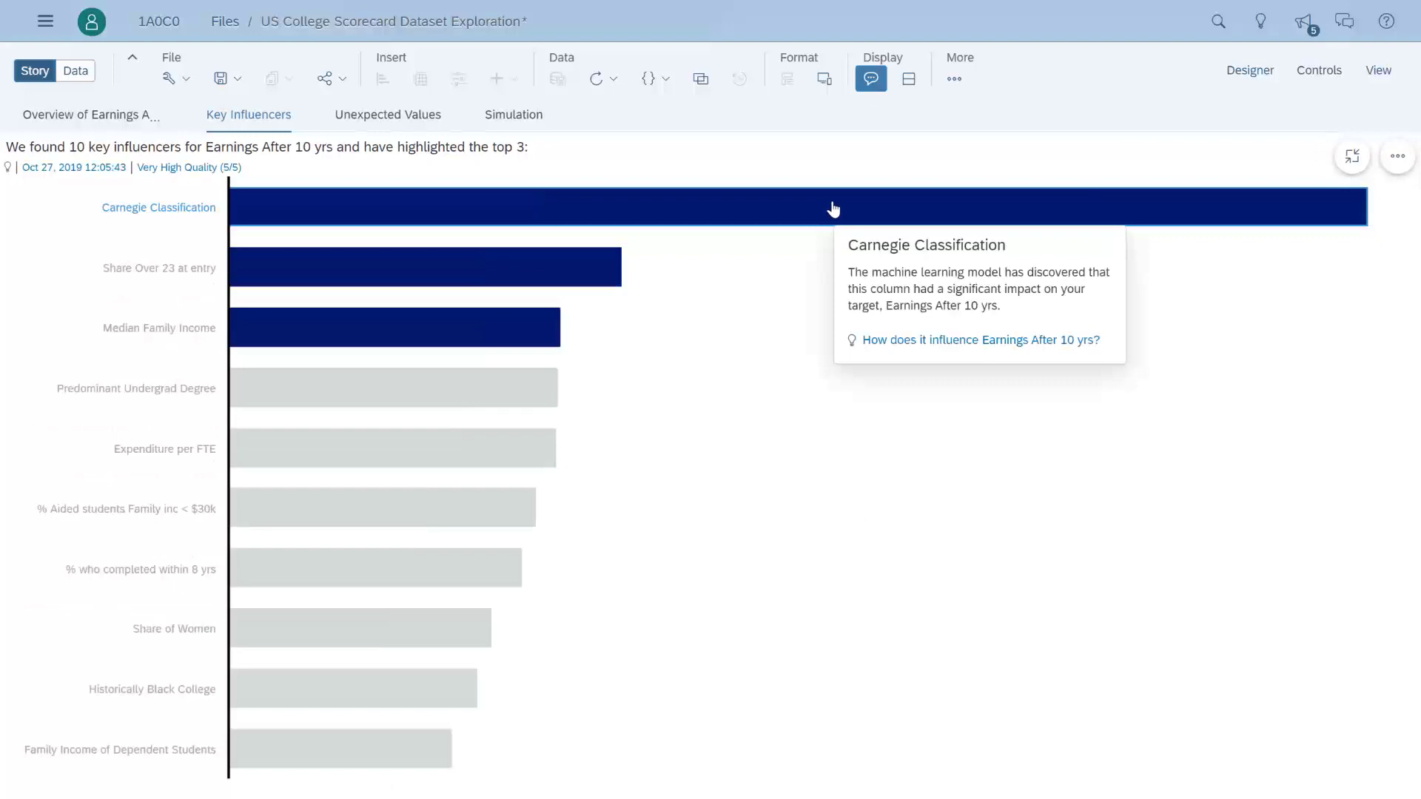
click(614, 270)
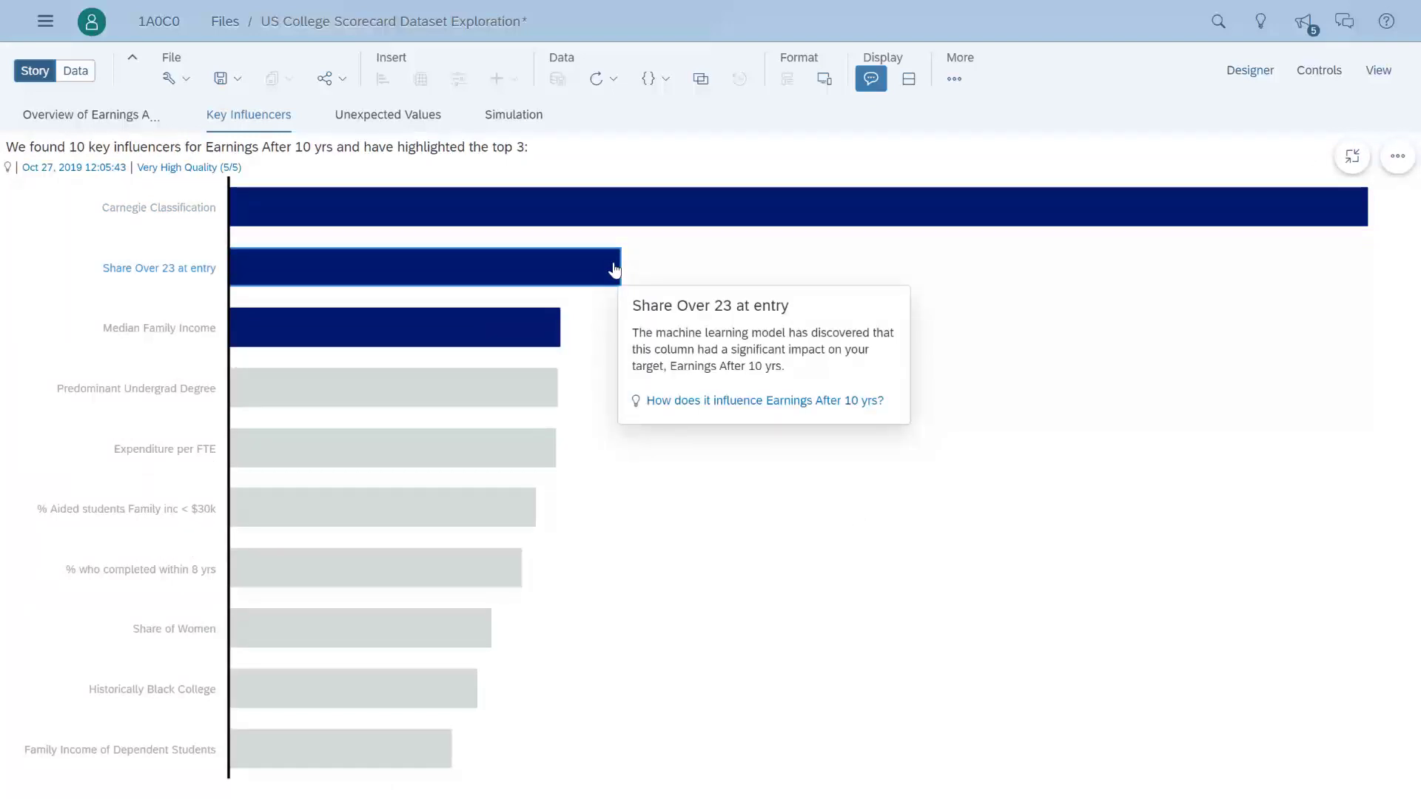
click(542, 387)
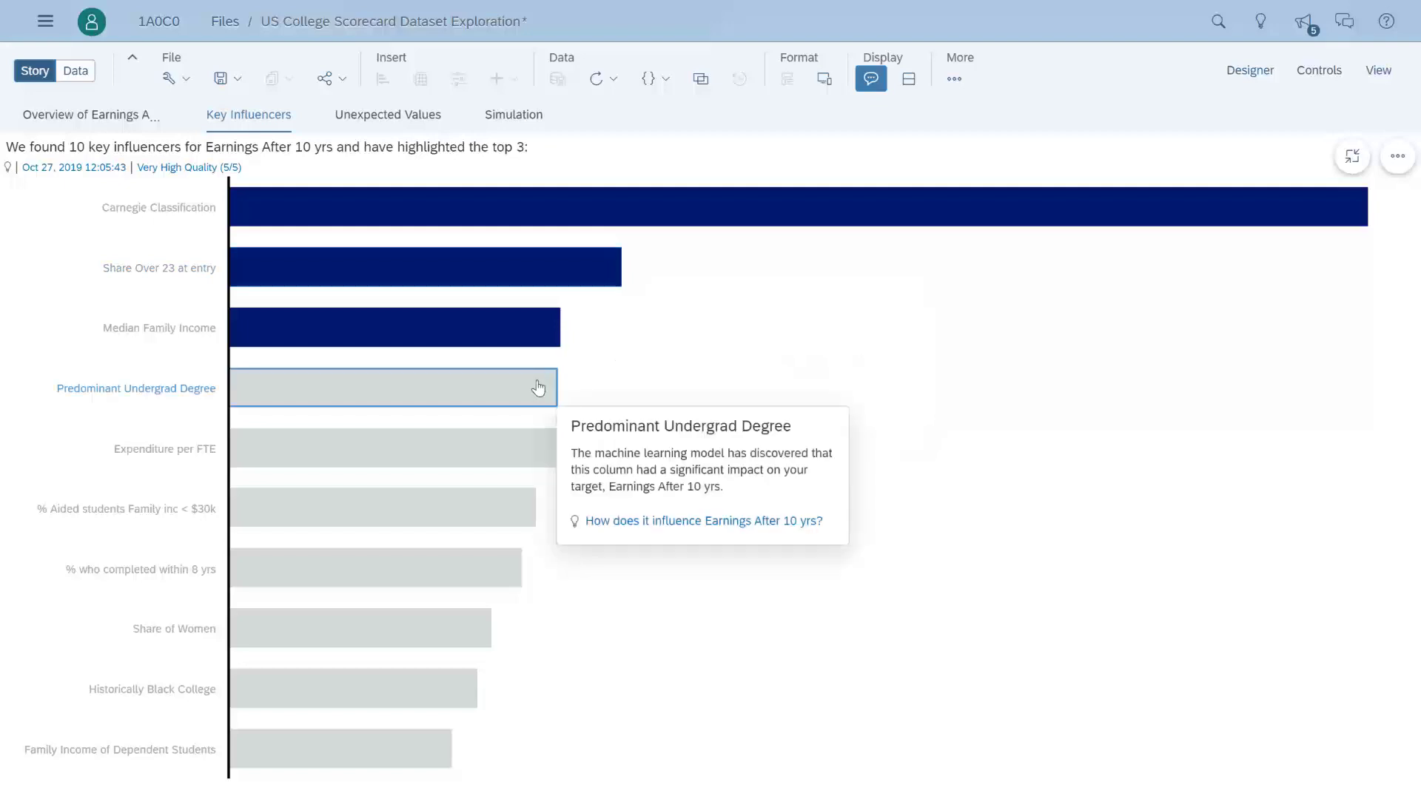
click(527, 458)
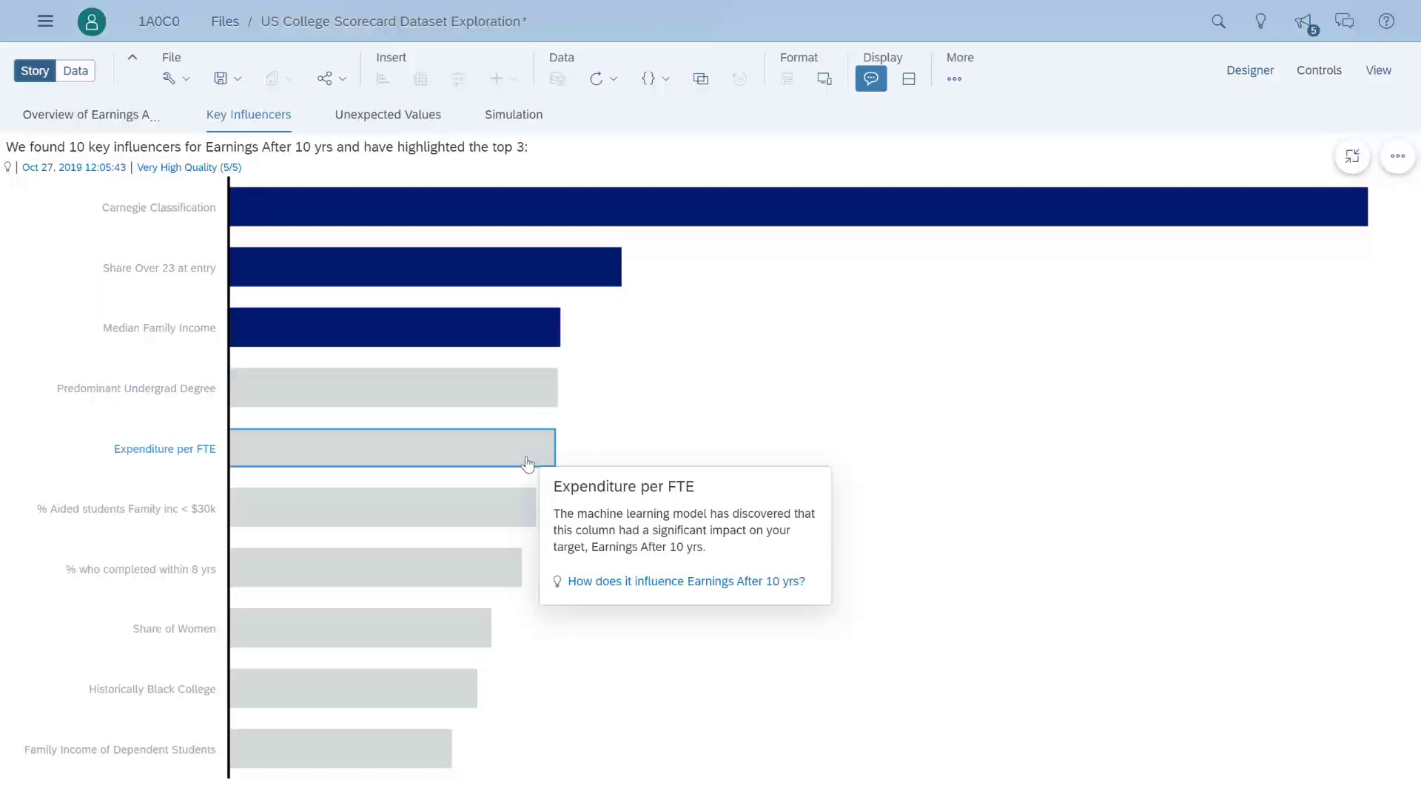
click(544, 519)
click(473, 625)
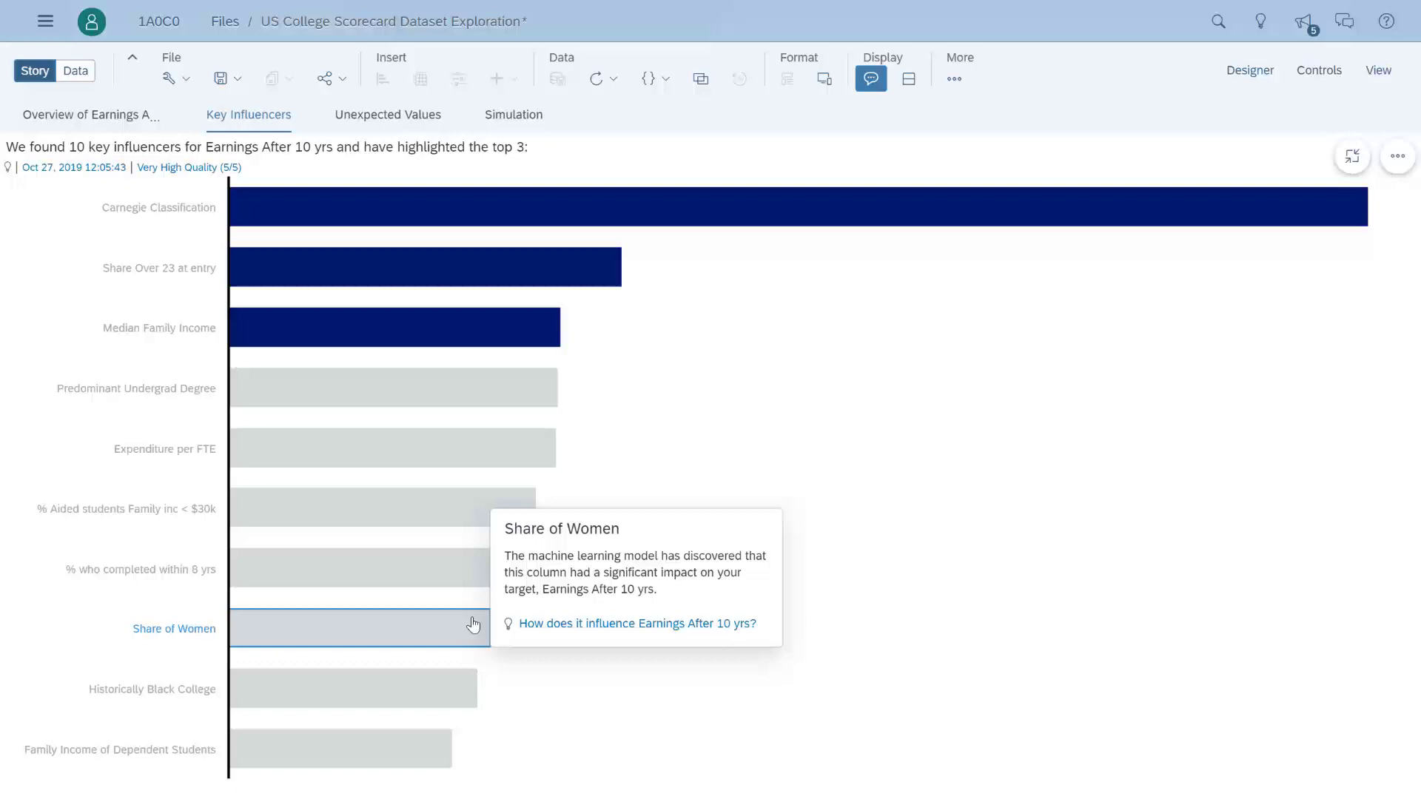
click(554, 331)
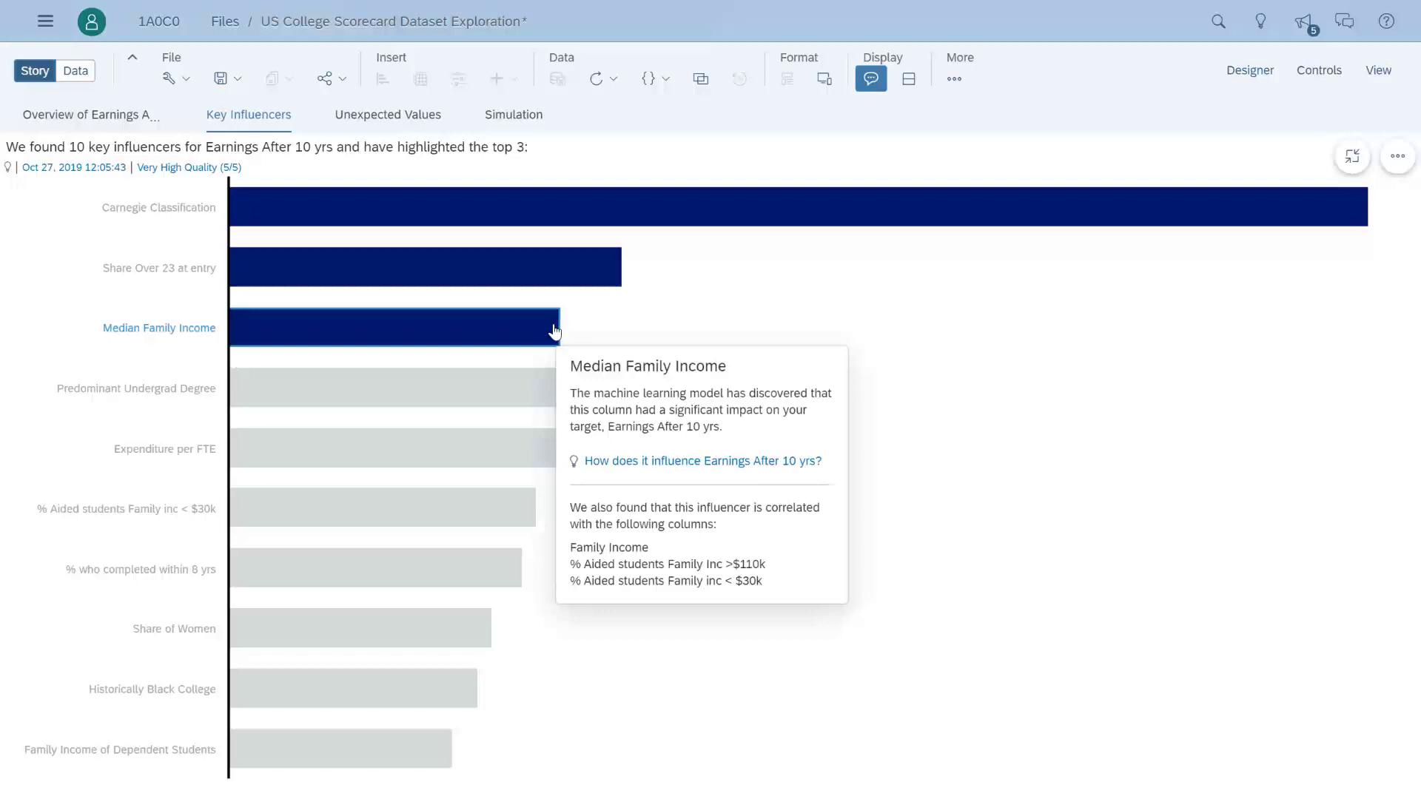
click(1044, 259)
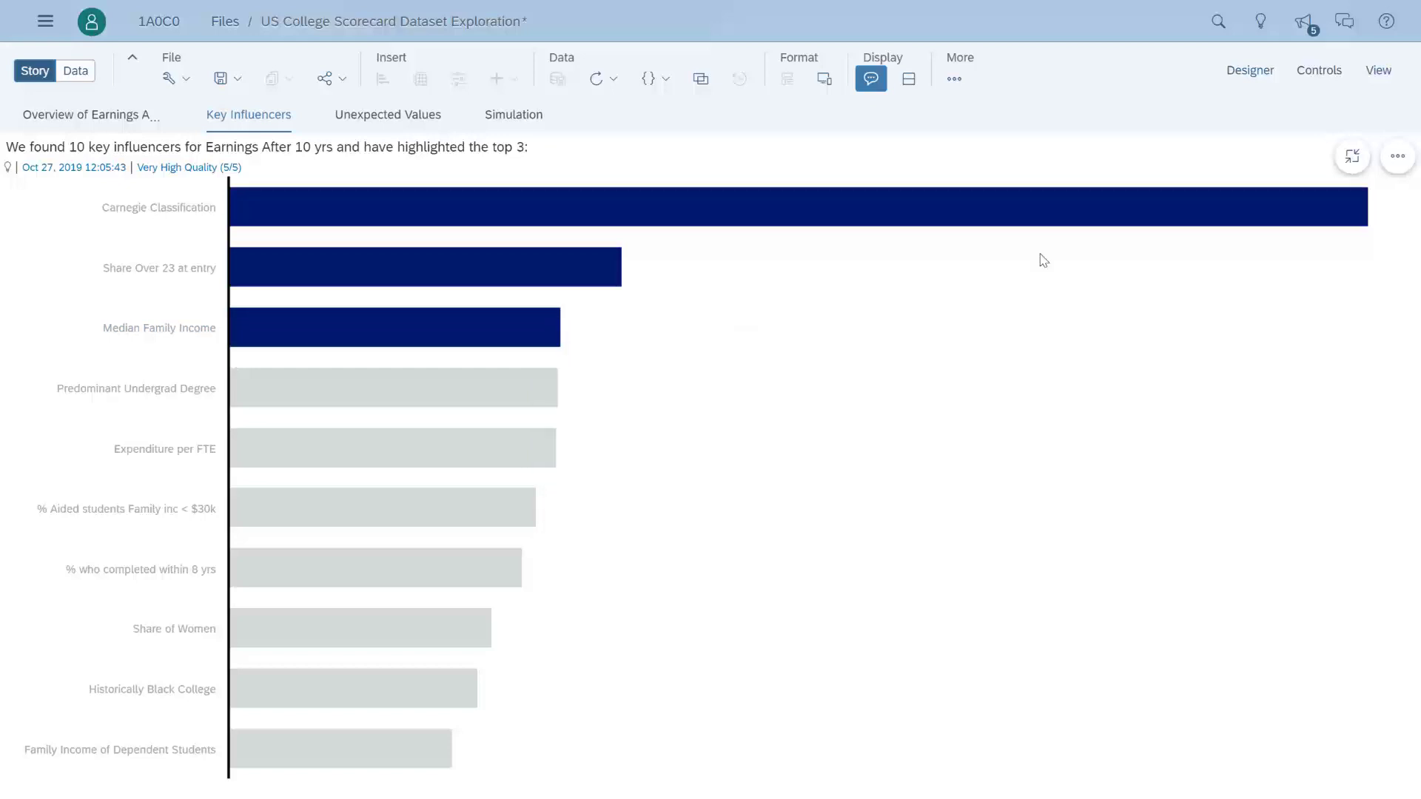
Exit fullscreen and add the Predominant Undergrad Degree insight to the Key Influencers page
click(1352, 156)
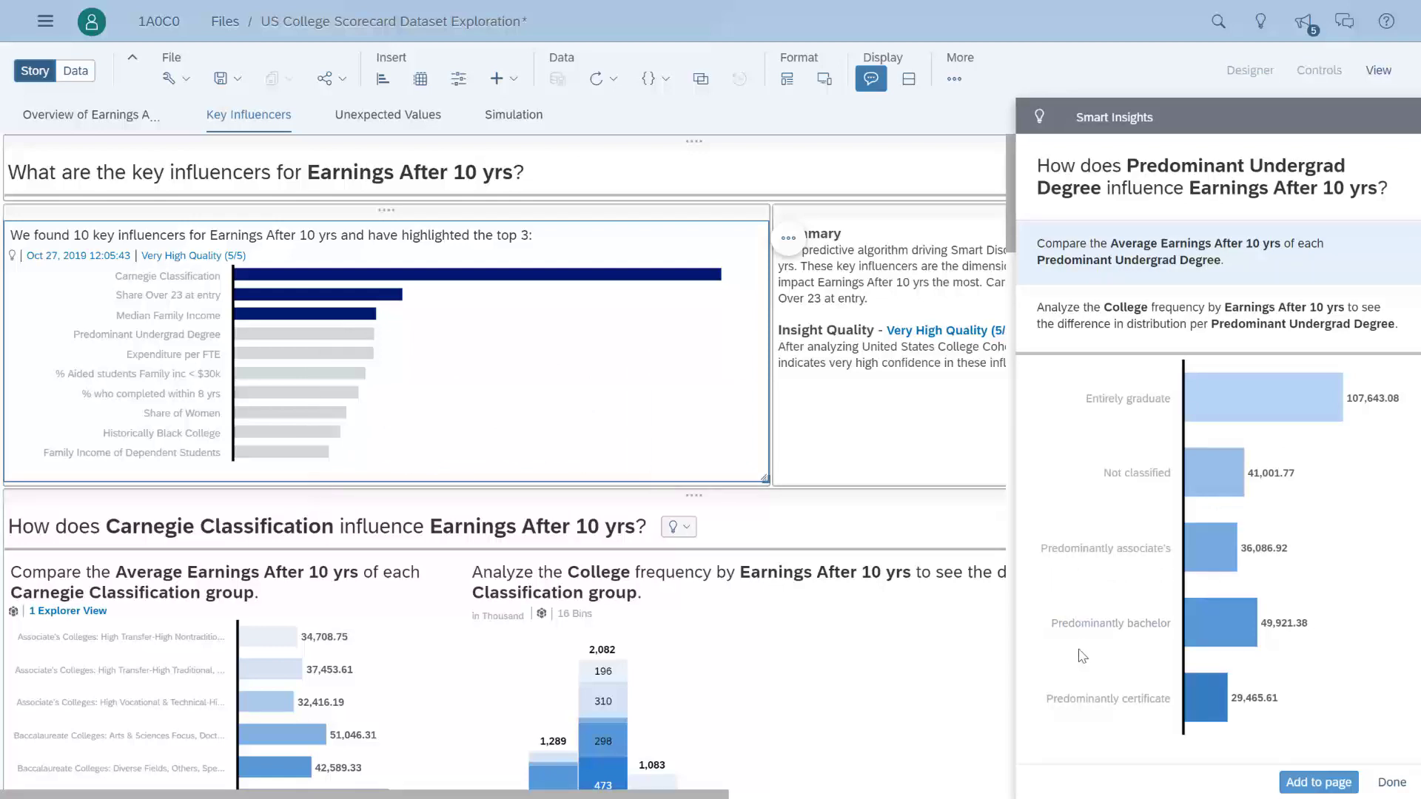
click(1317, 784)
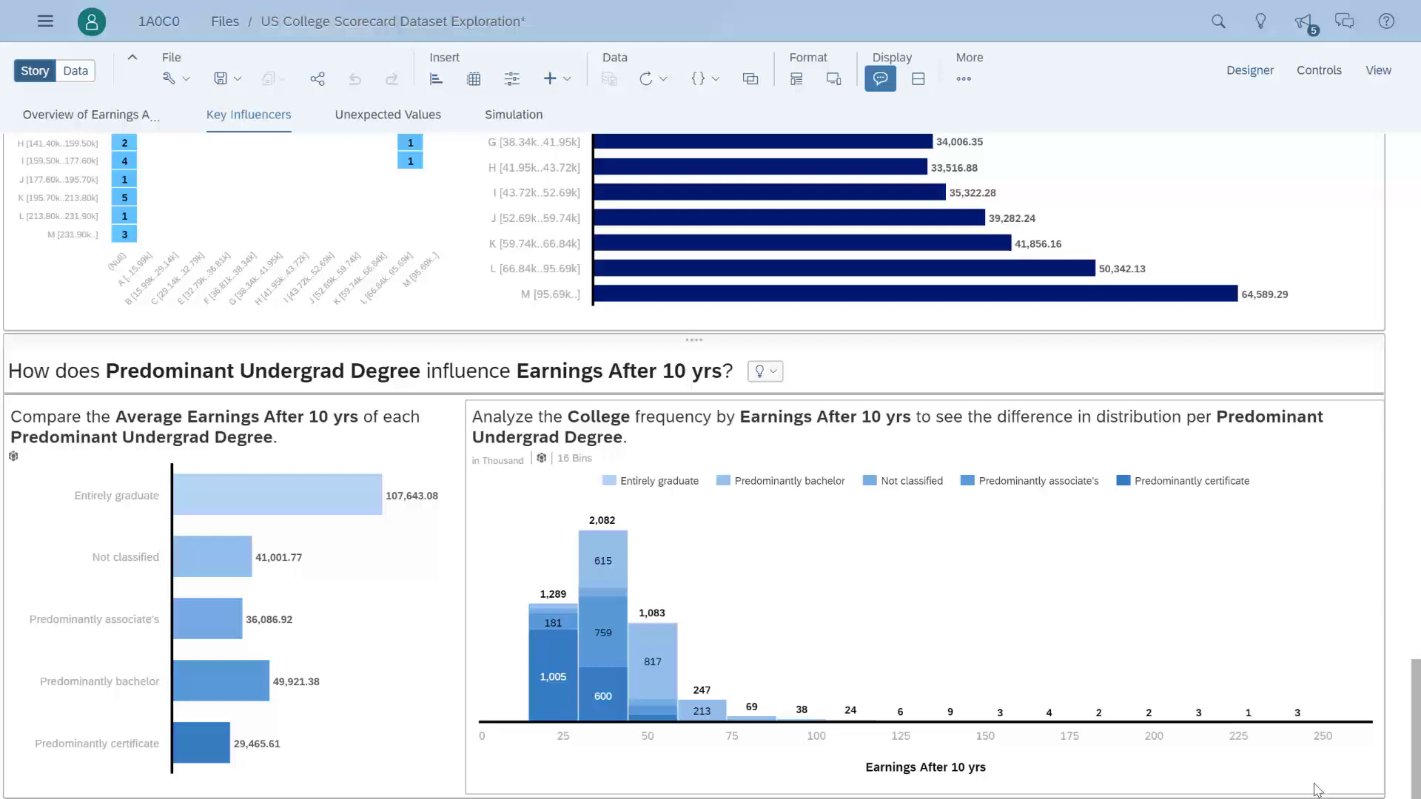
Combine Predominant Undergrad Degree with Share of Women and add that insight's treemaps to the page
click(765, 372)
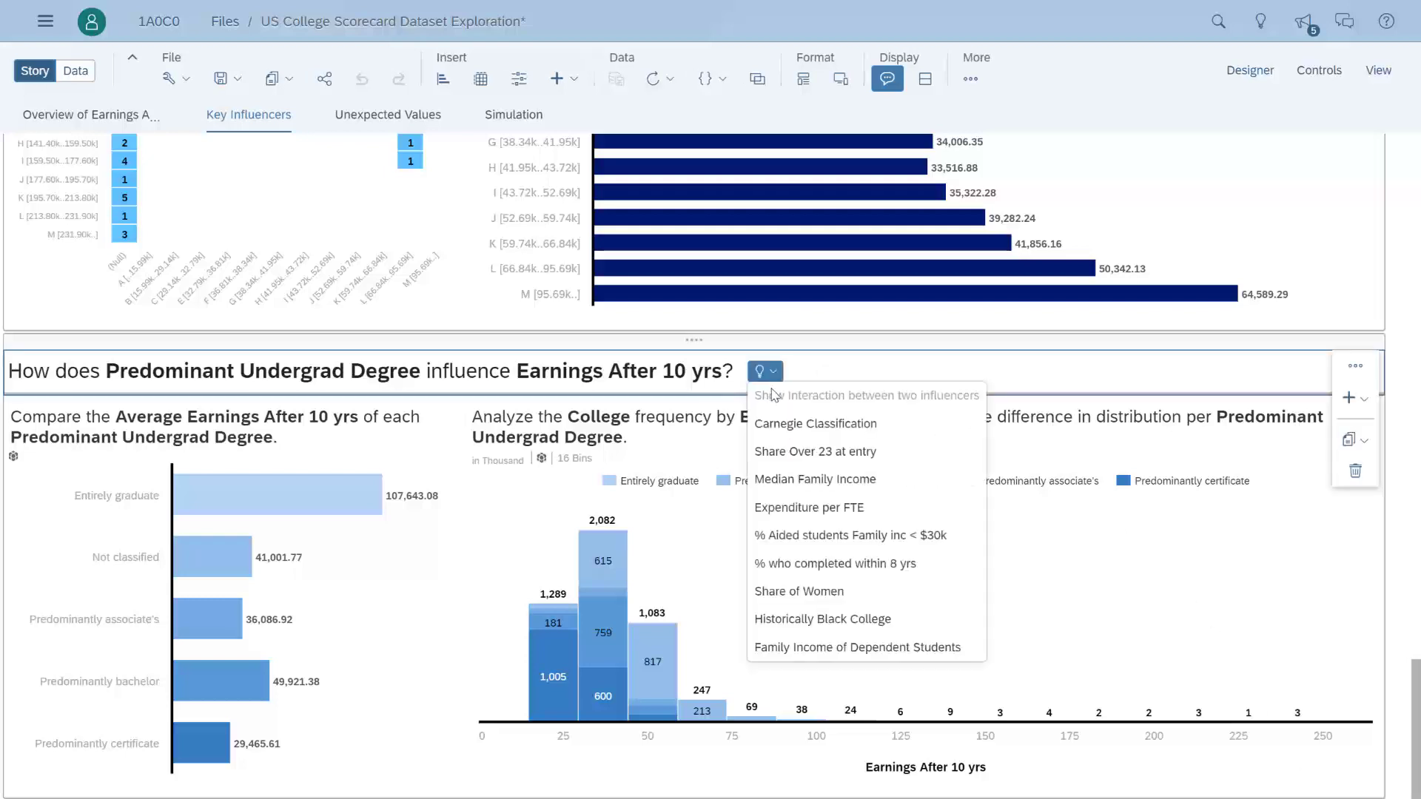
click(816, 591)
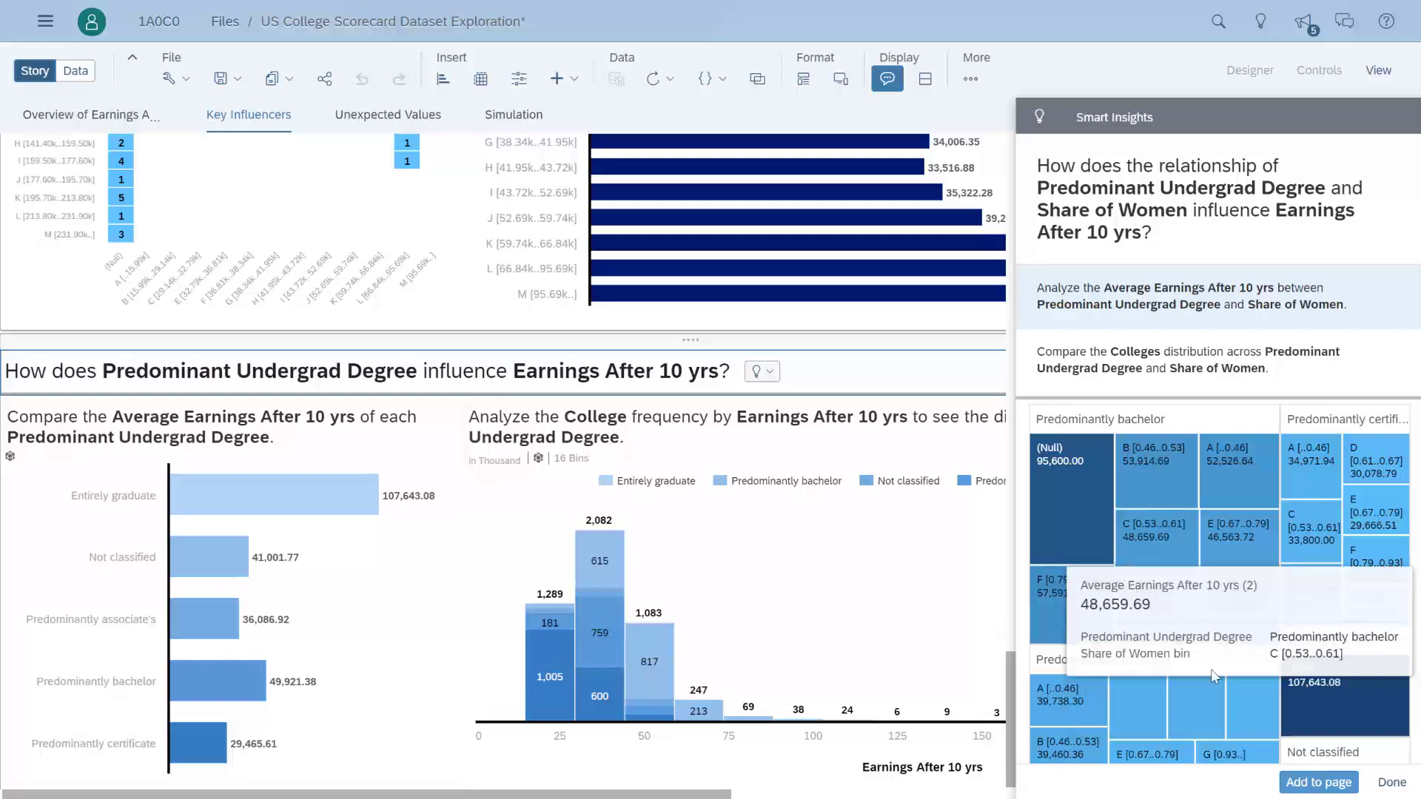
click(1333, 785)
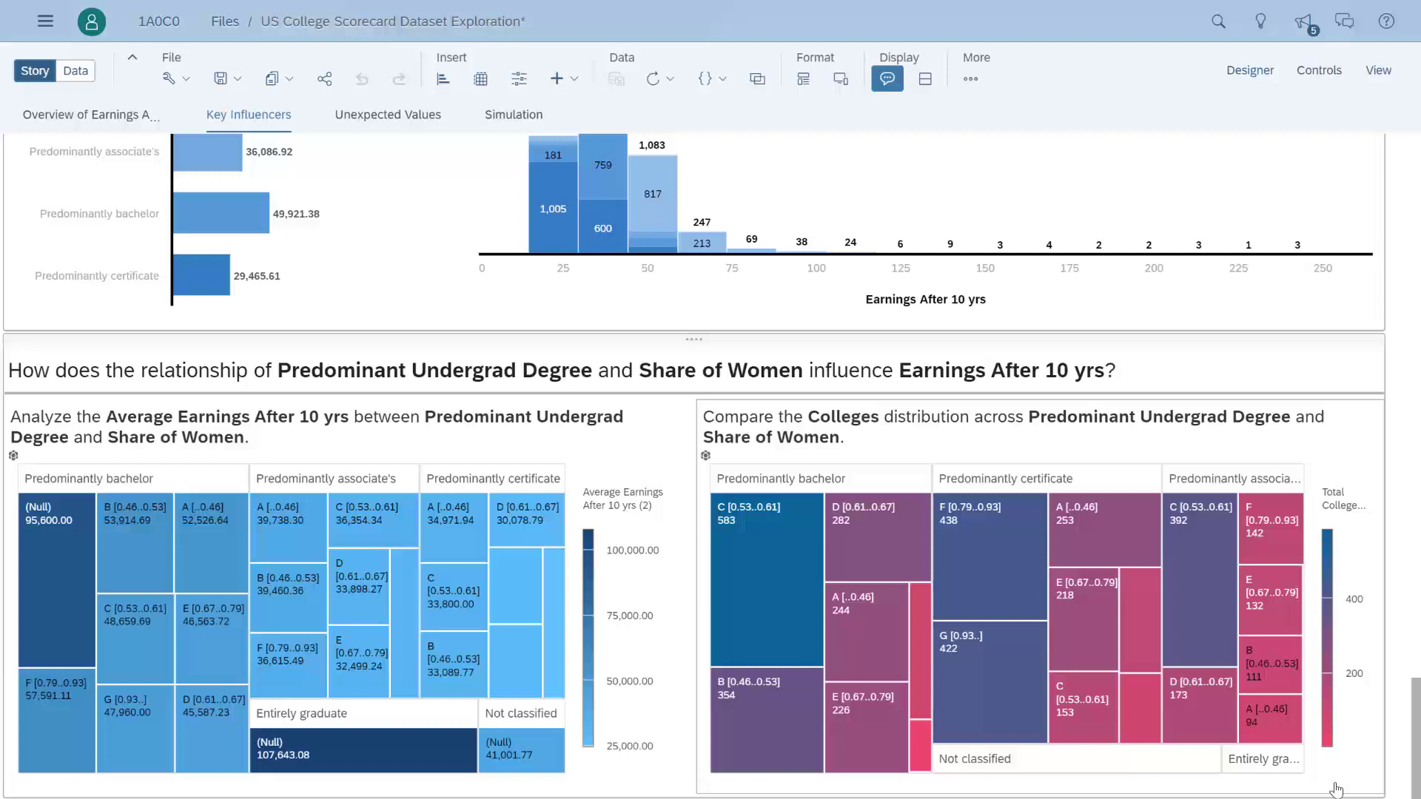
Enlarge the average earnings treemap, exclude the B [0.46..0.53], Entirely graduate and Not classified tiles, then close it
click(631, 478)
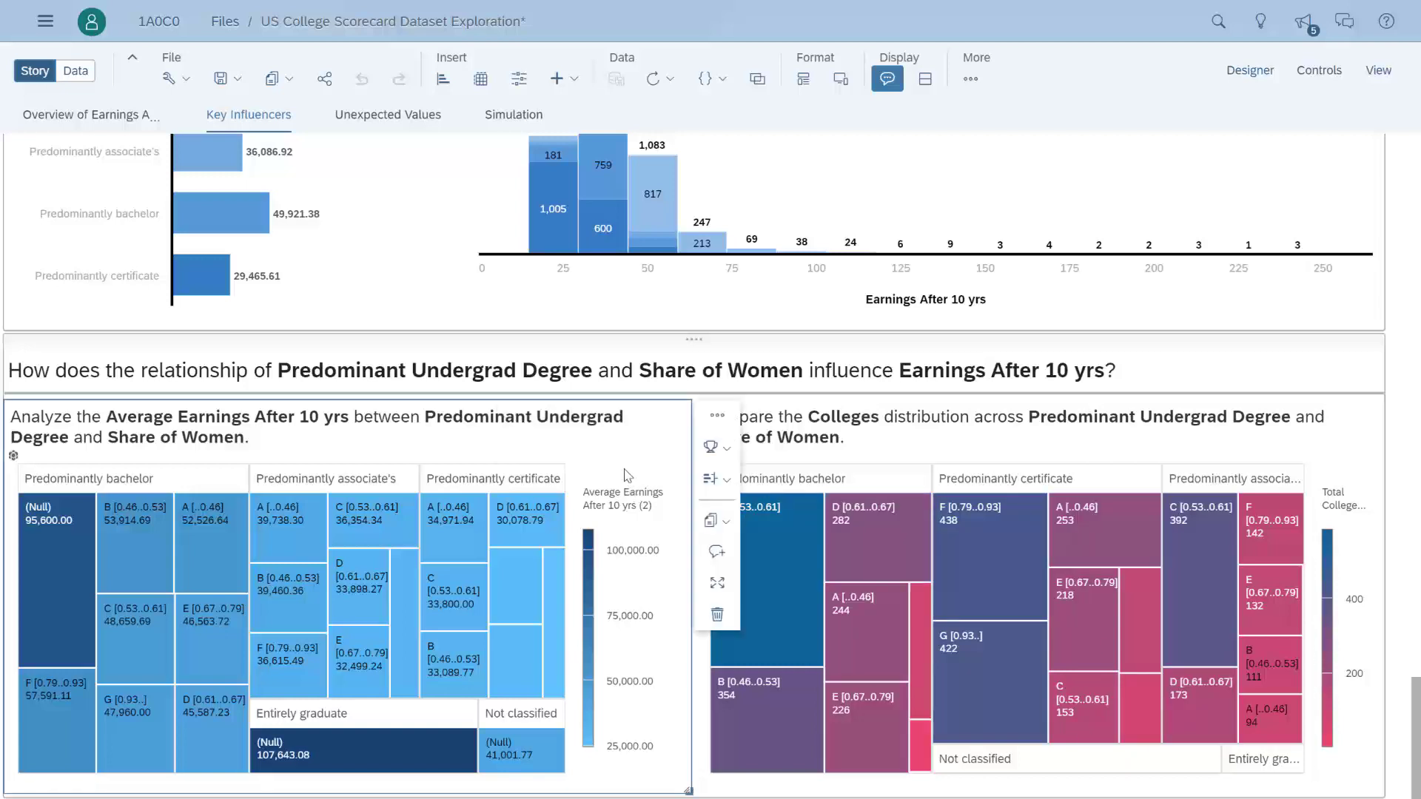
click(718, 583)
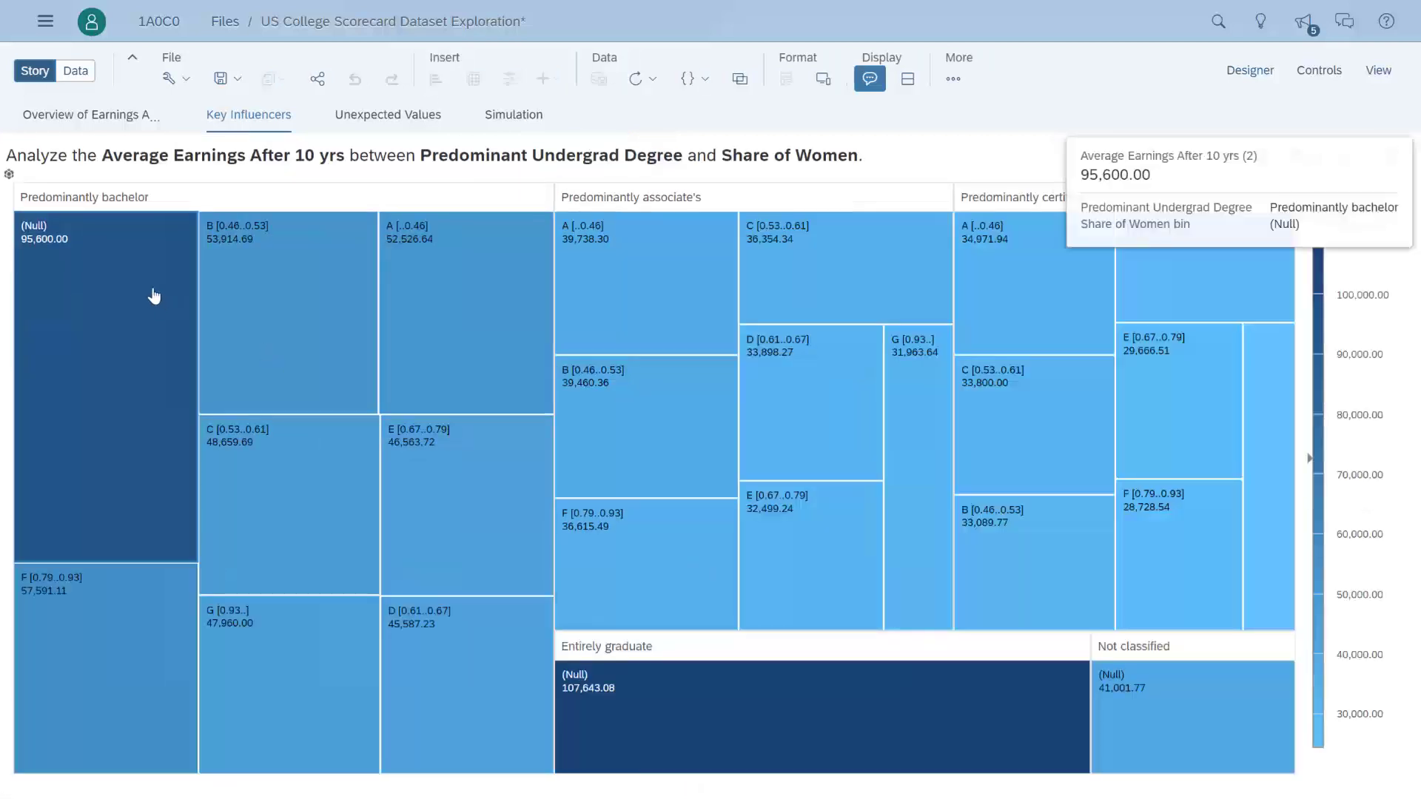
click(219, 301)
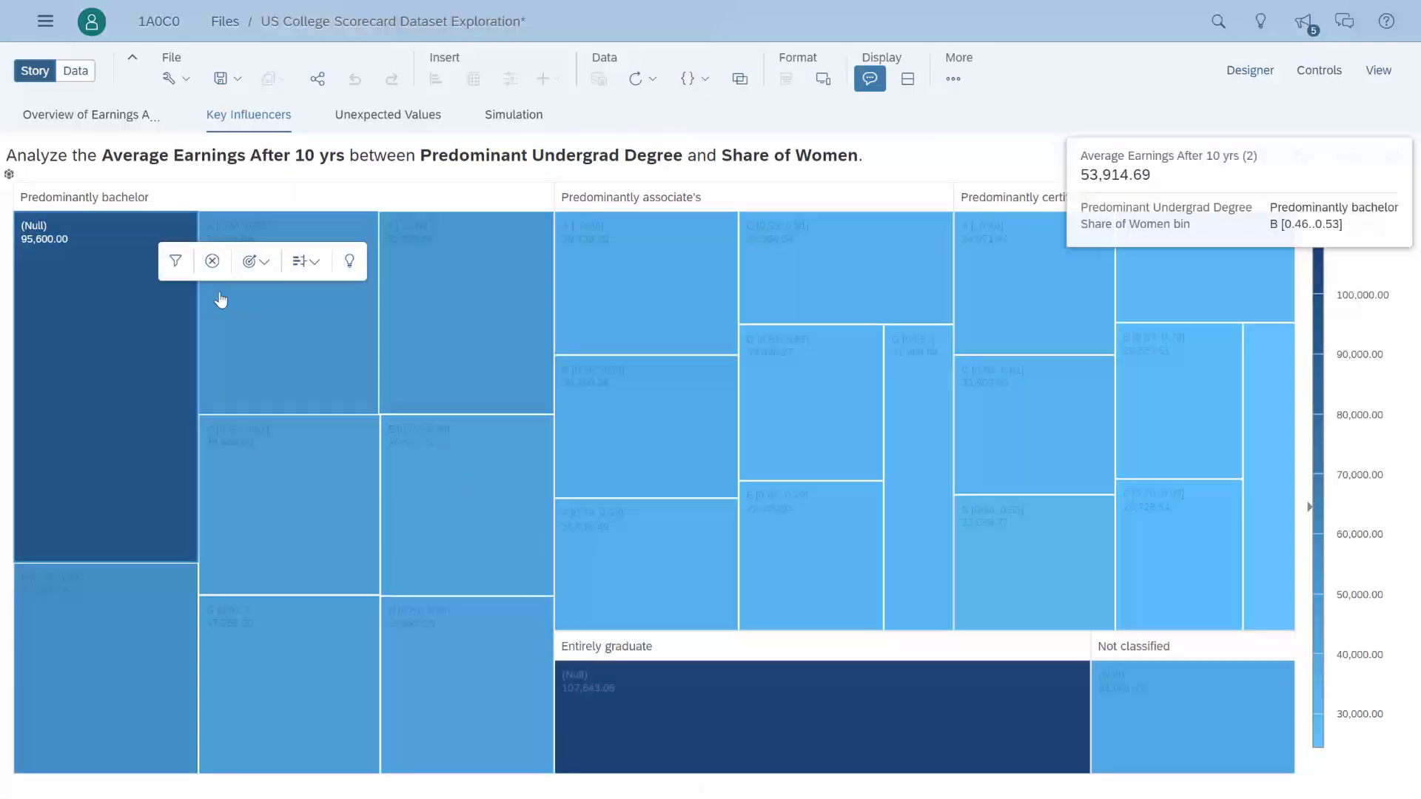
click(212, 260)
click(618, 692)
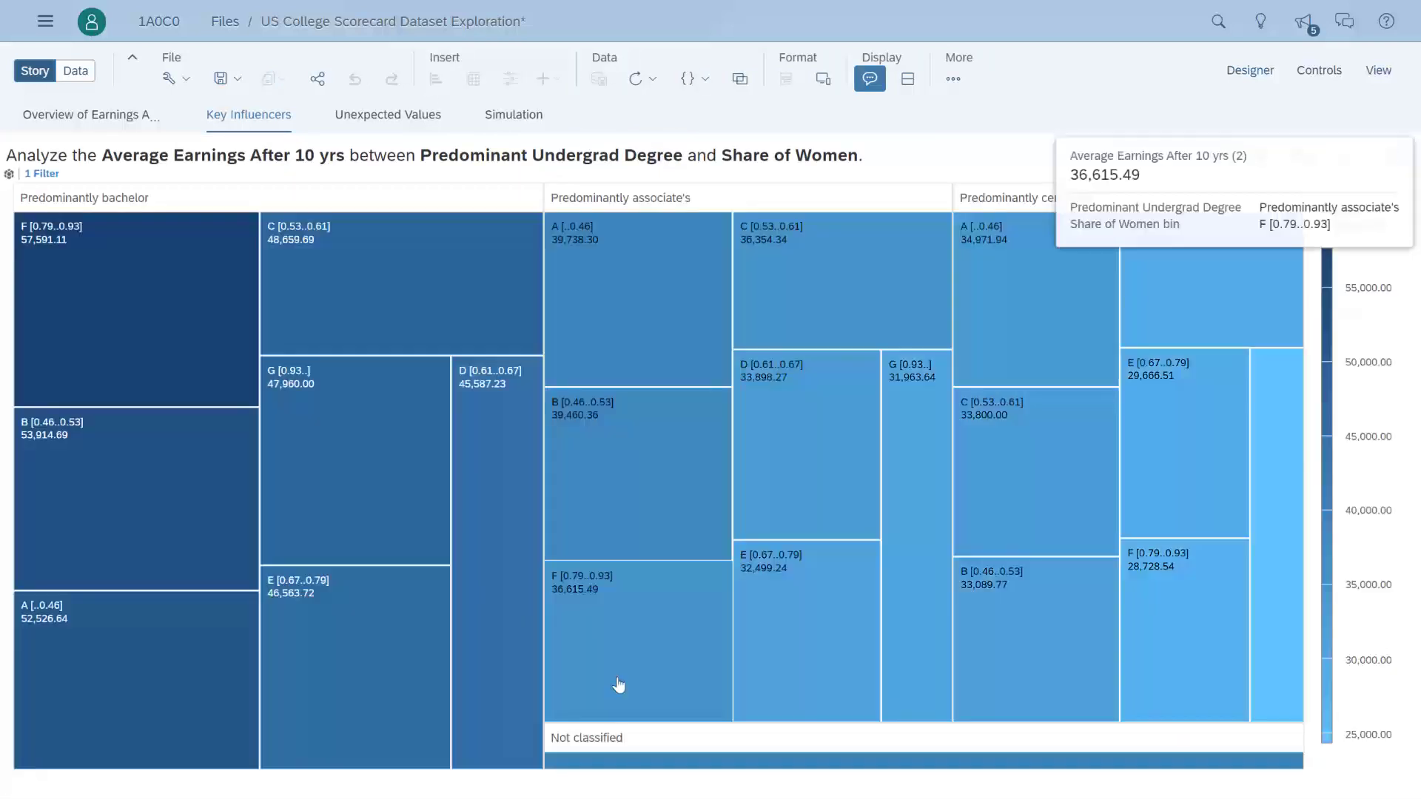
click(733, 758)
click(736, 728)
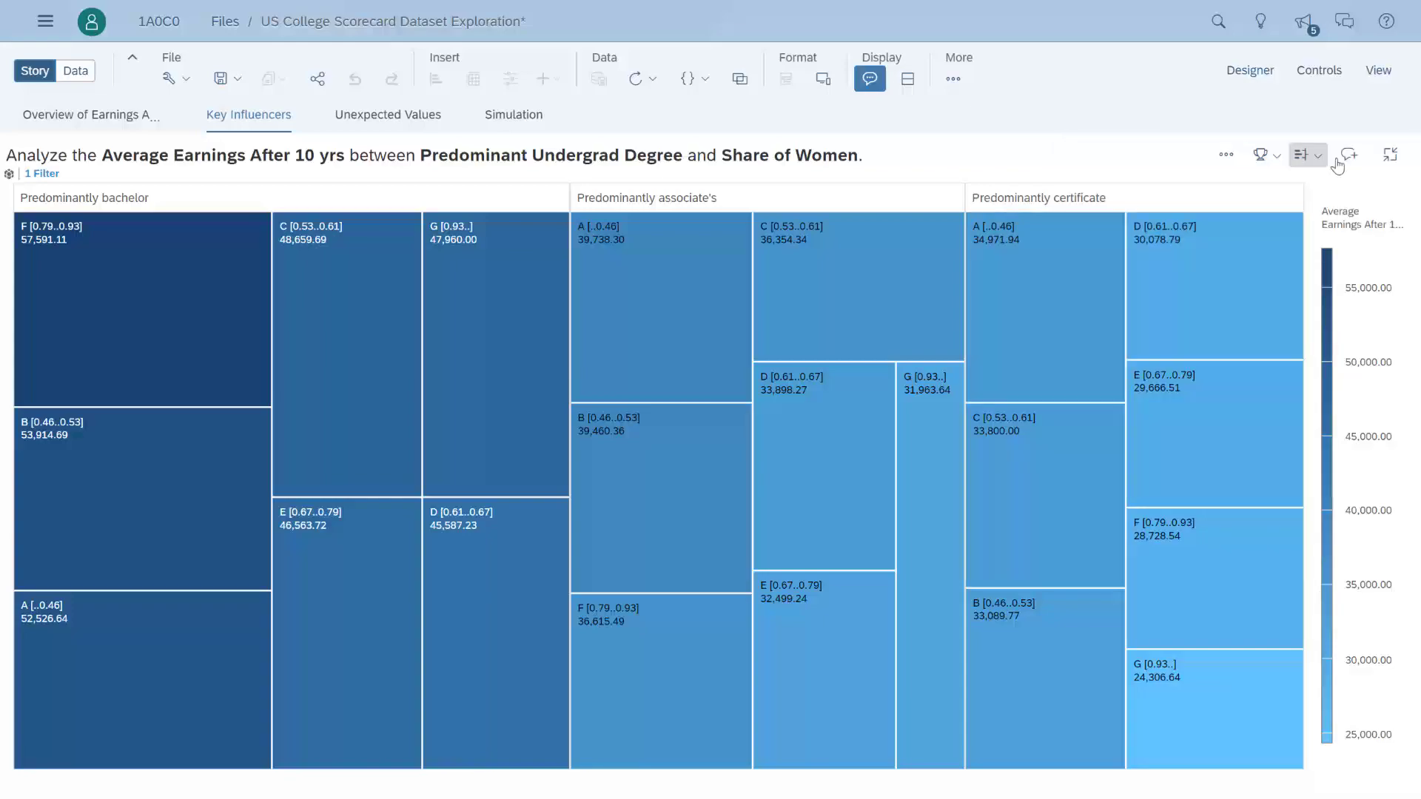
click(1392, 161)
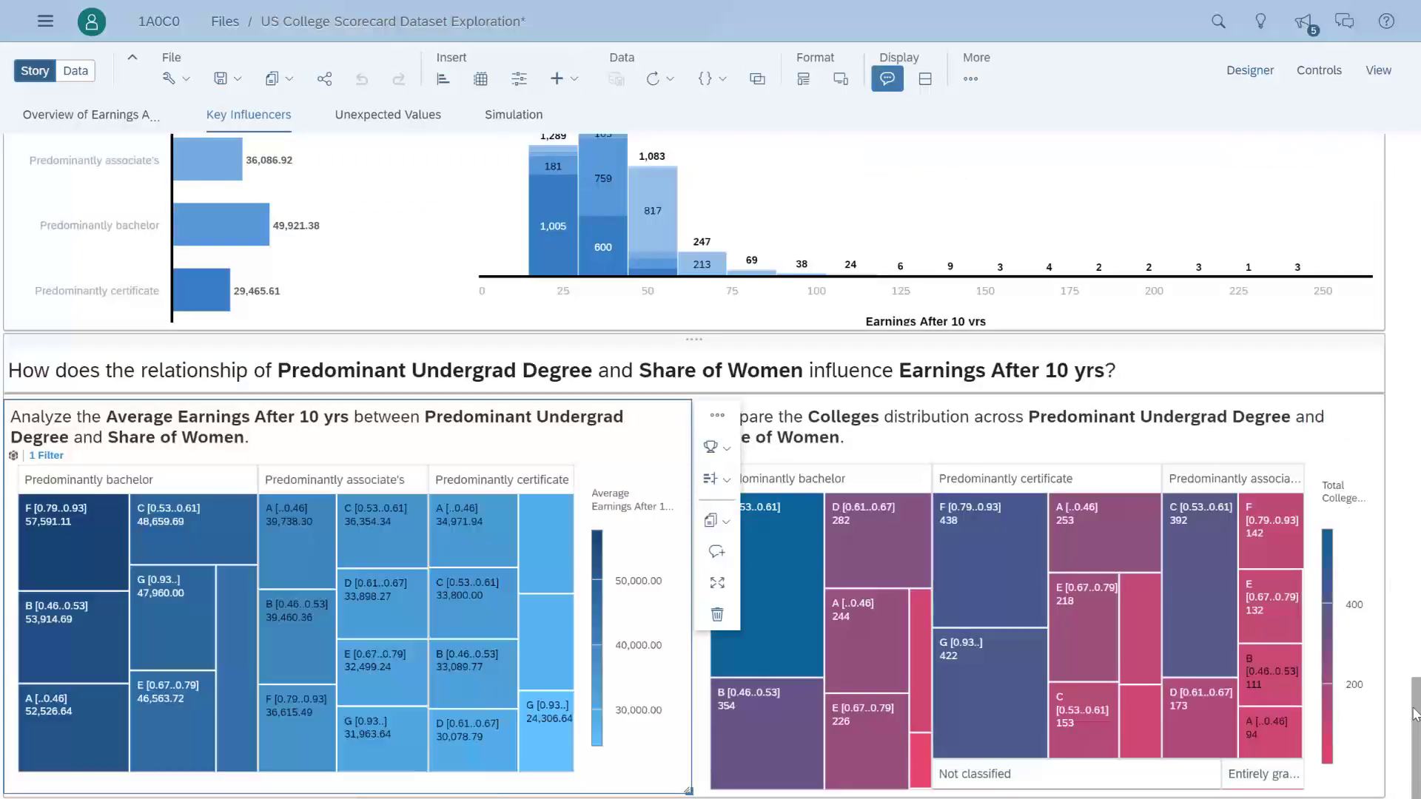
drag(1415, 716, 1409, 152)
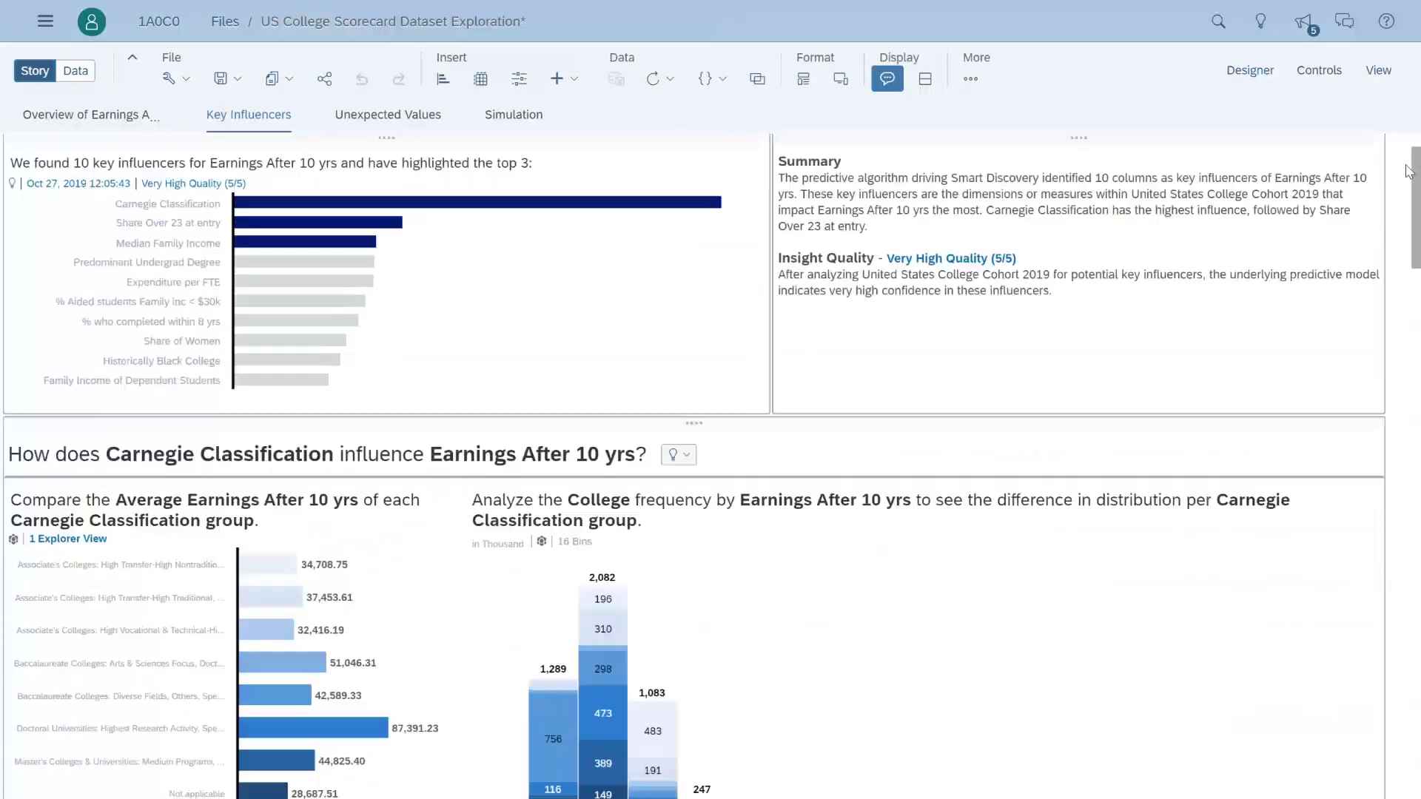
Inspect the outlier college on Unexpected Values, then open the Carnegie Classification earnings chart in Explorer View
click(374, 116)
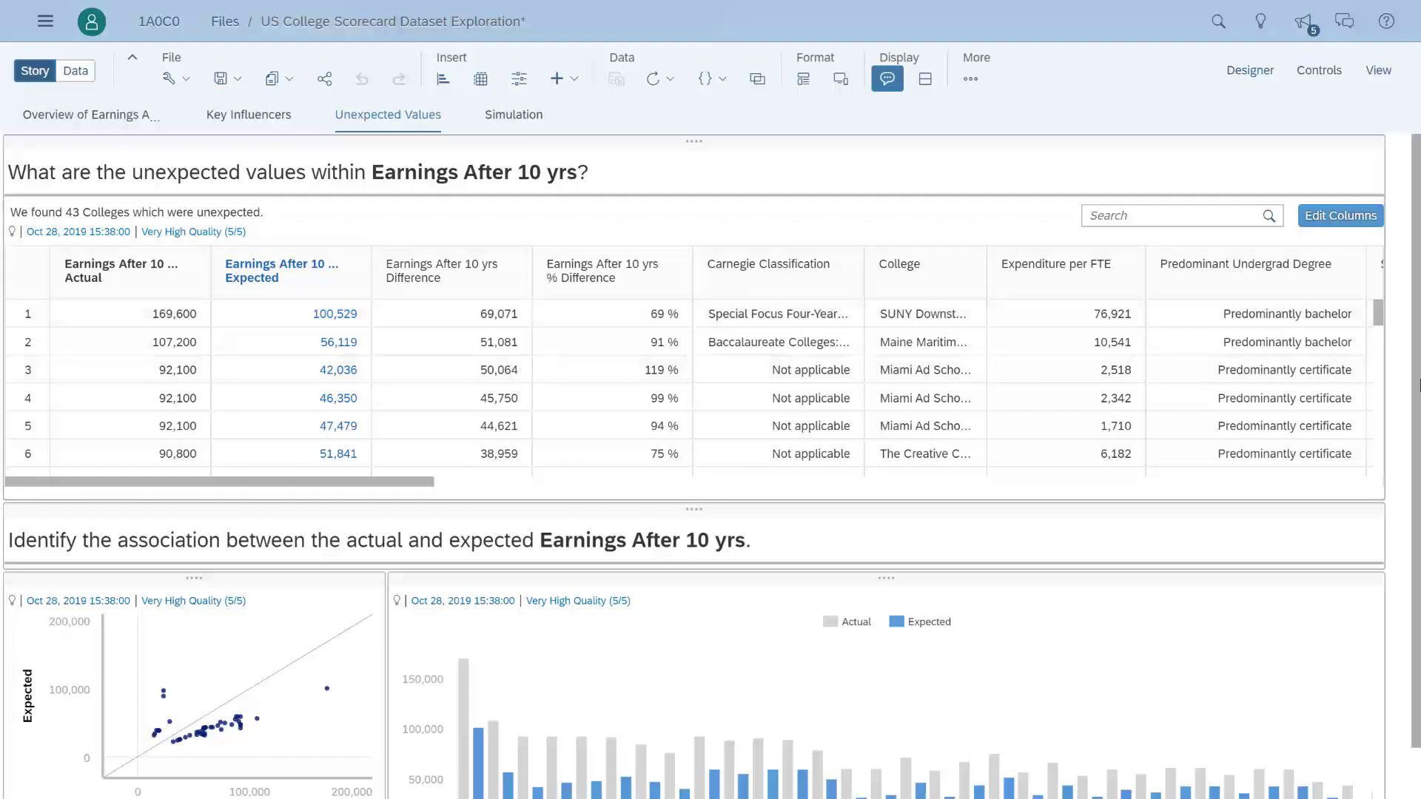
drag(1417, 381, 1417, 482)
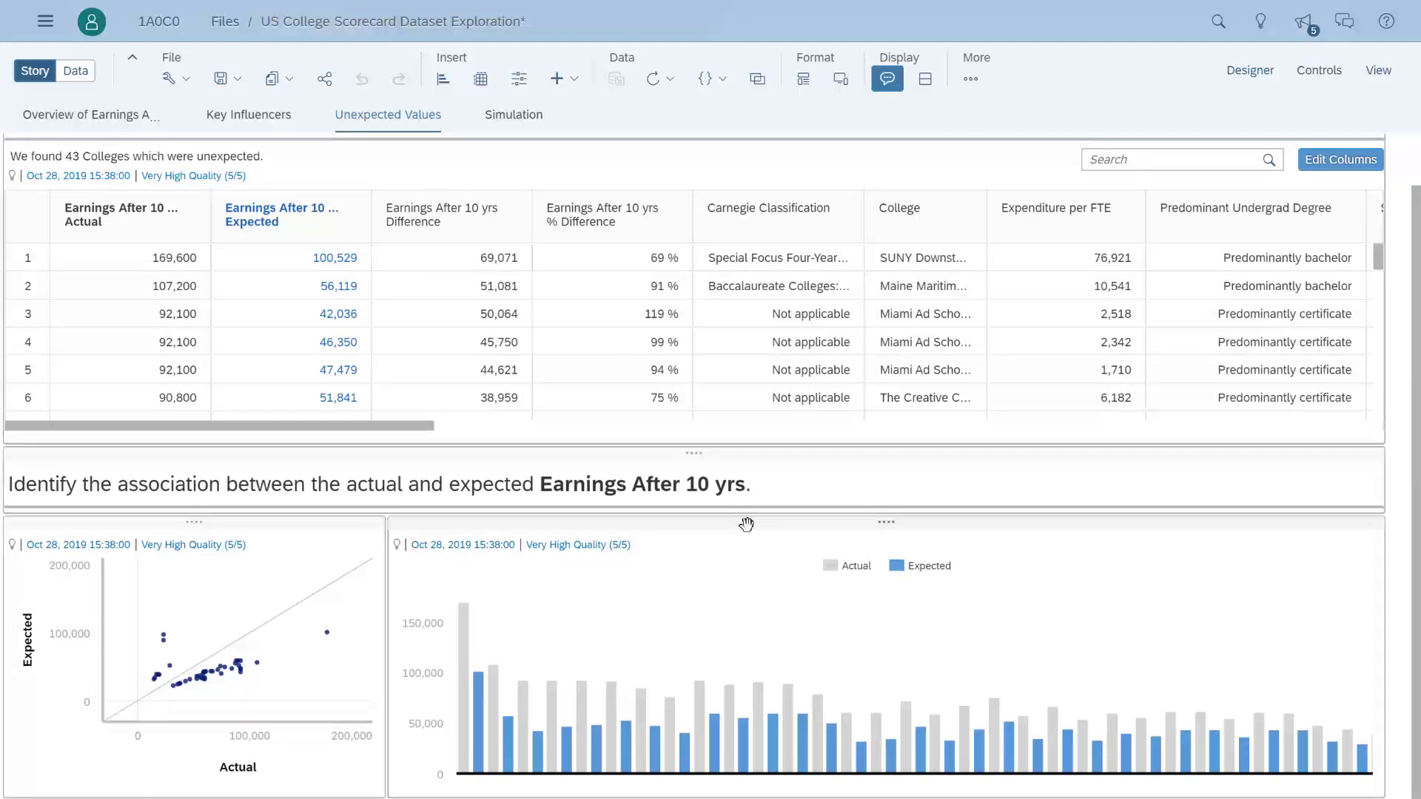
click(164, 641)
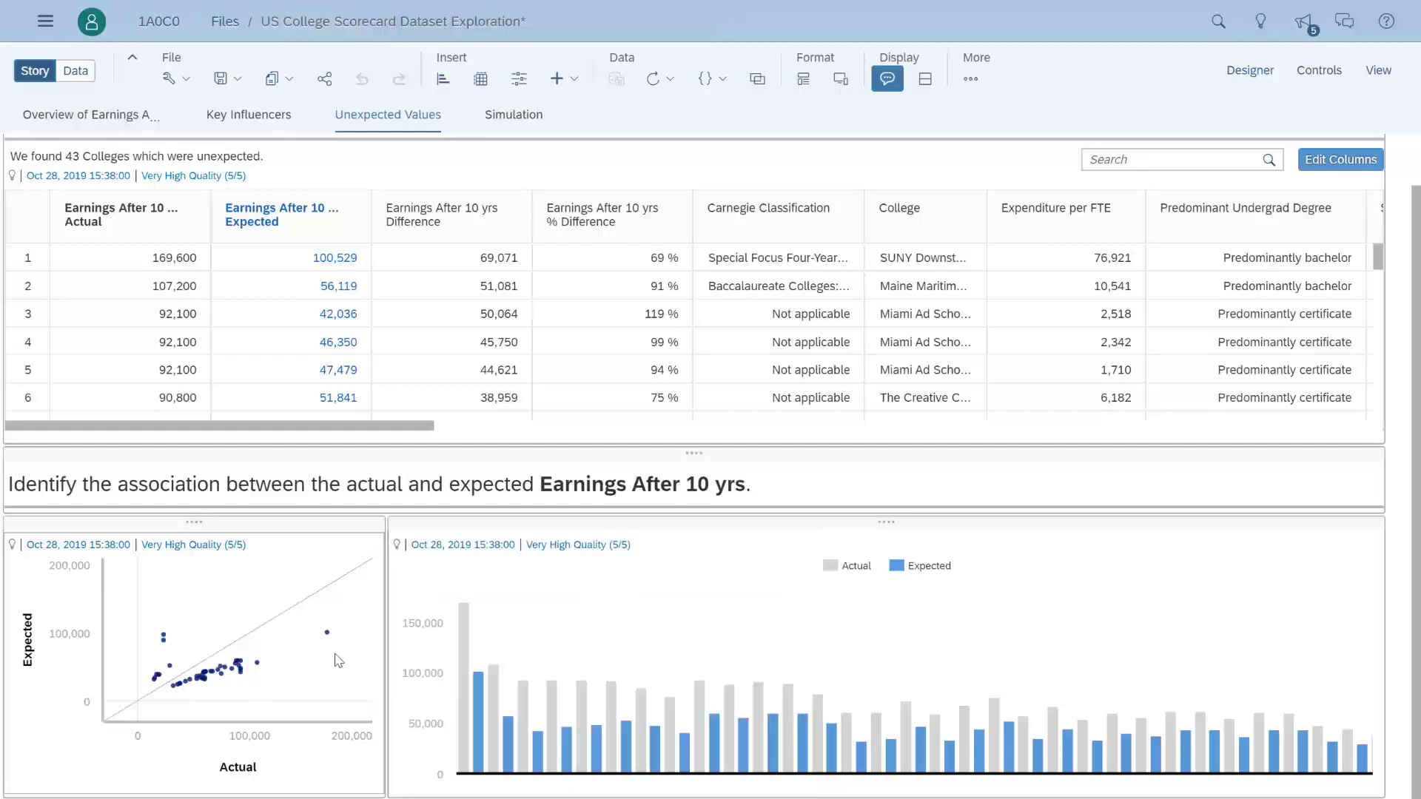
mouse_move(327, 633)
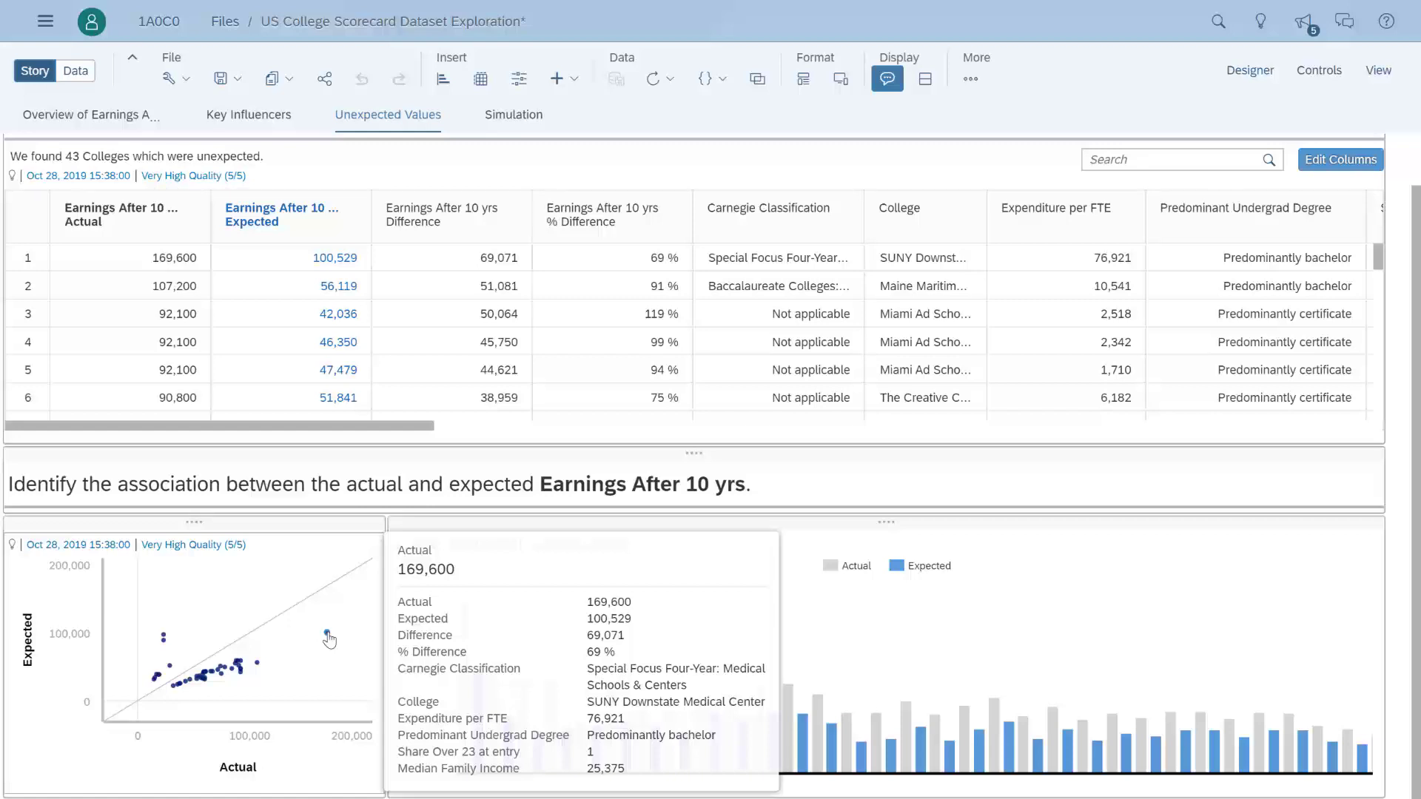
click(269, 120)
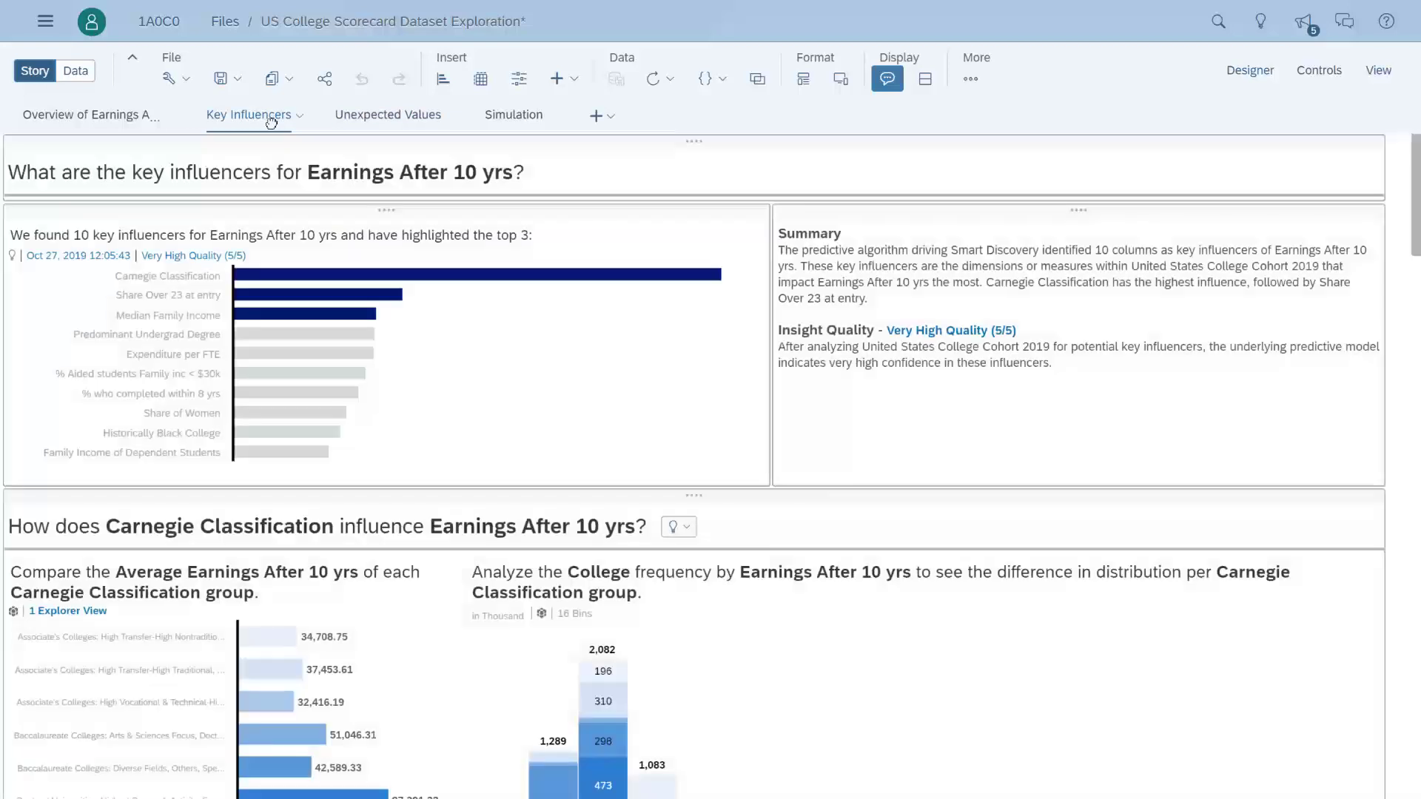
click(408, 683)
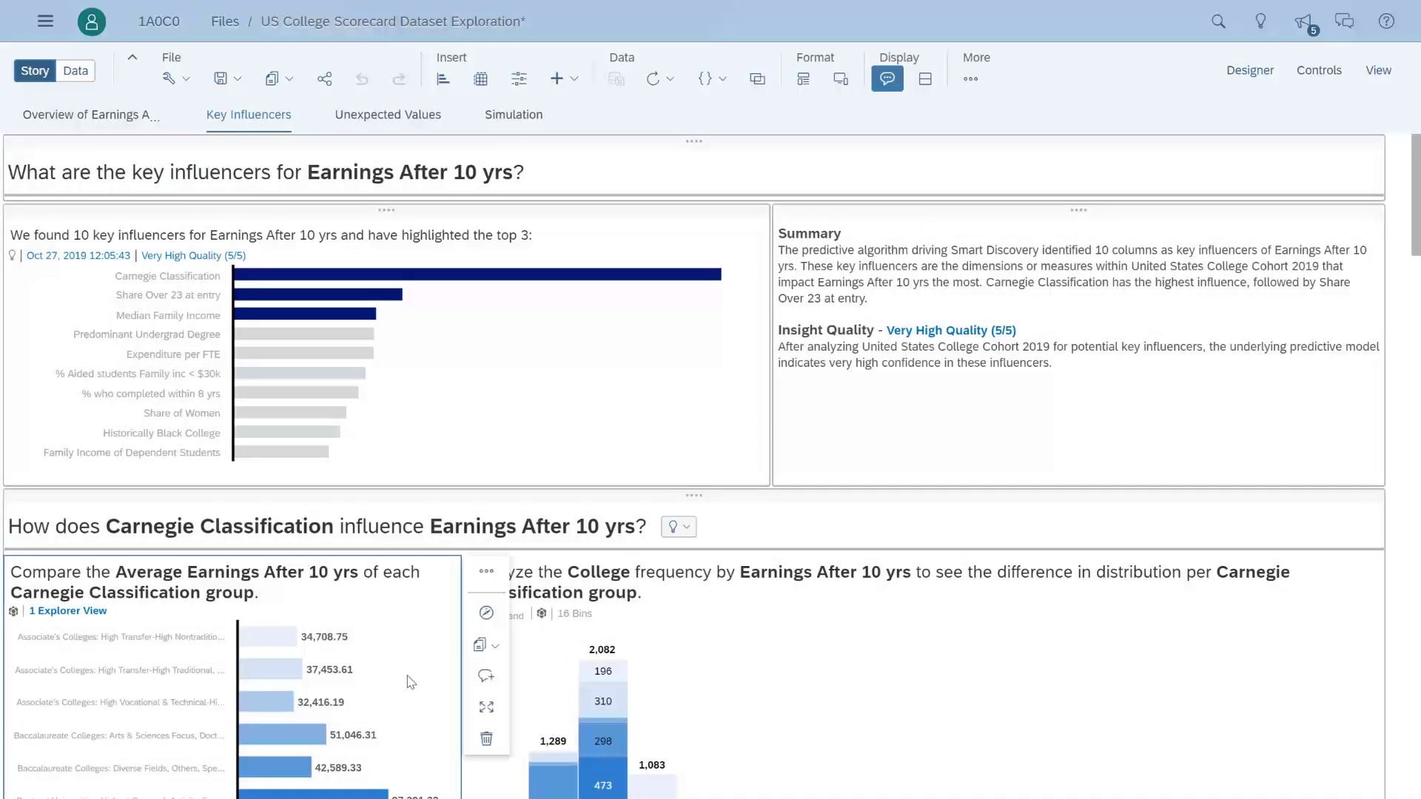
click(487, 741)
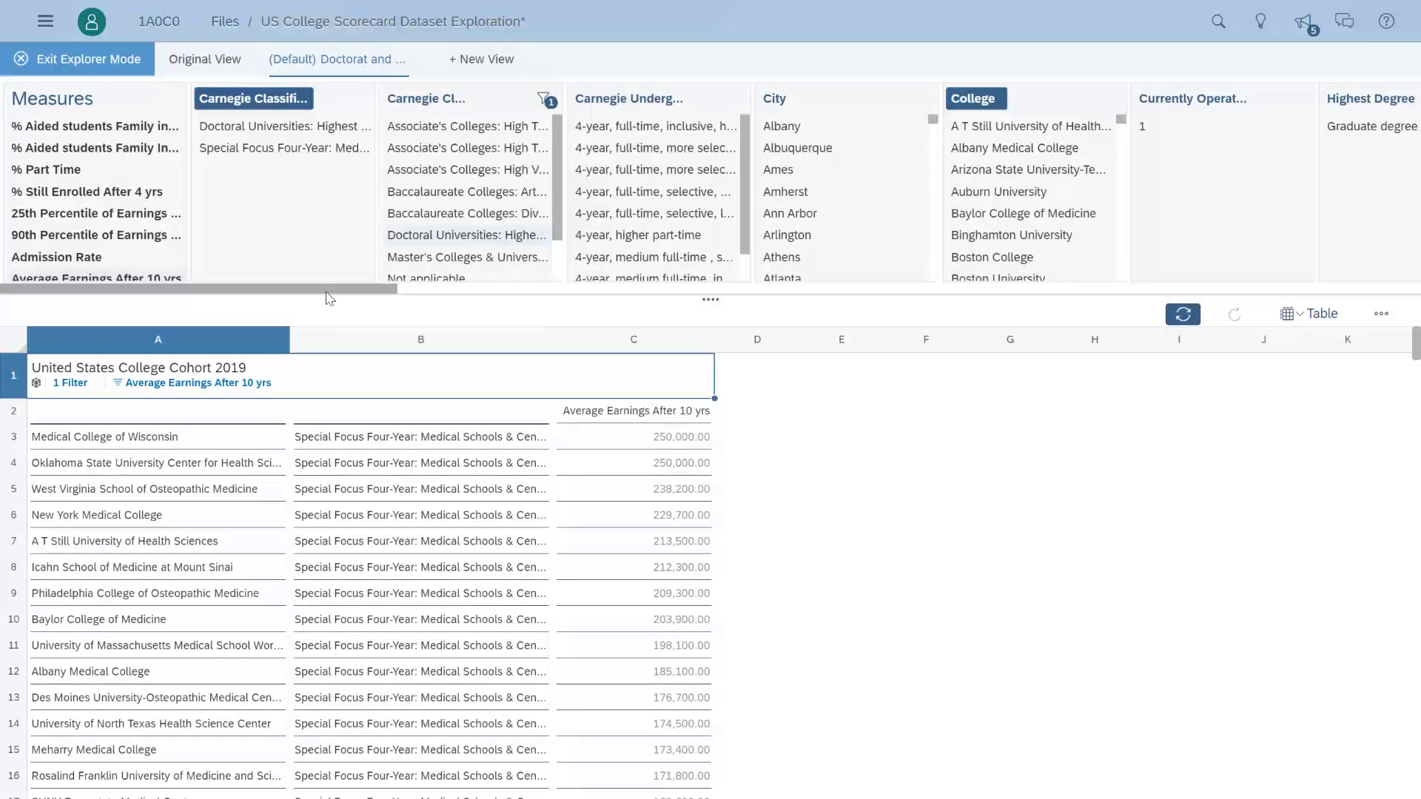
Add Predominant Undergrad Degree as a table column in Explorer, then exit Explorer Mode
click(490, 290)
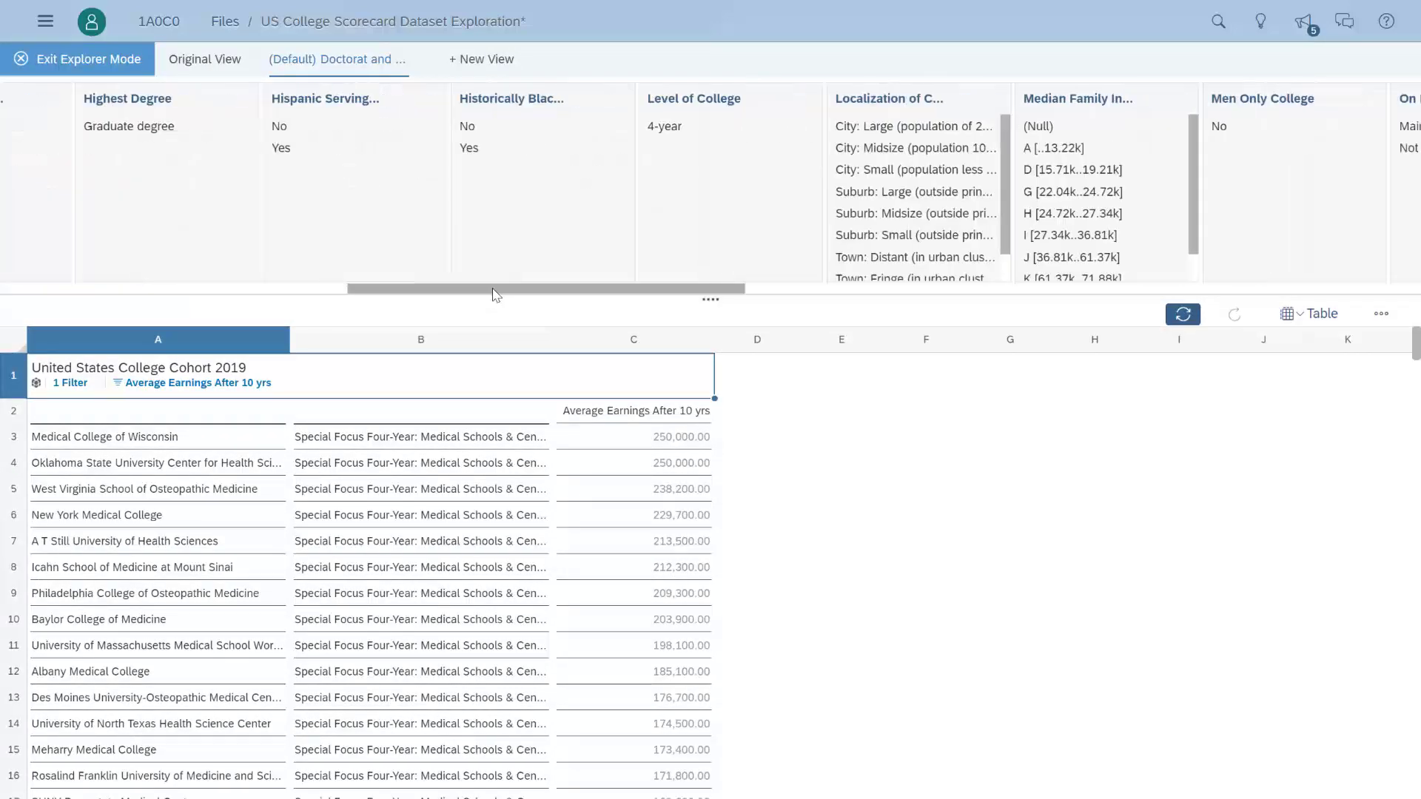
click(792, 294)
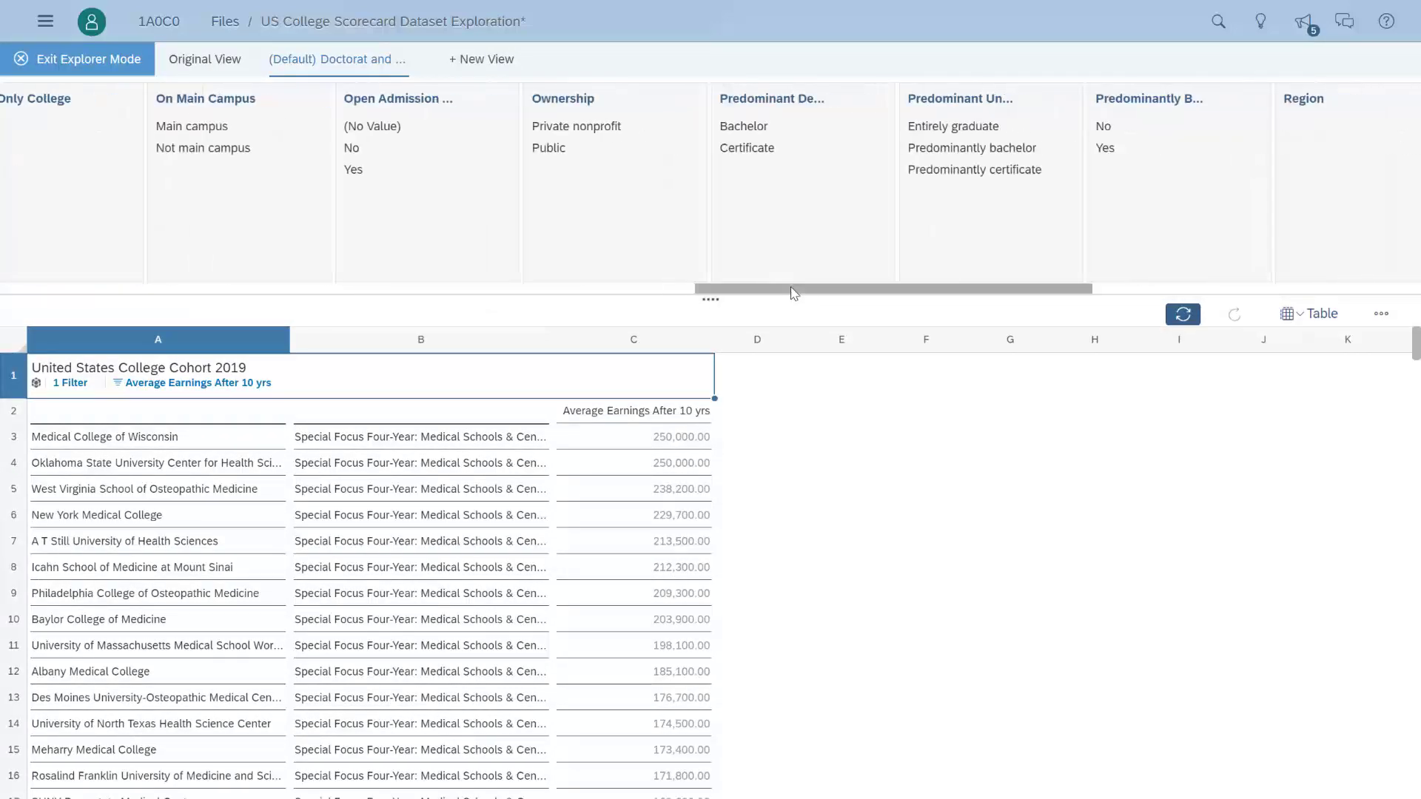
click(931, 111)
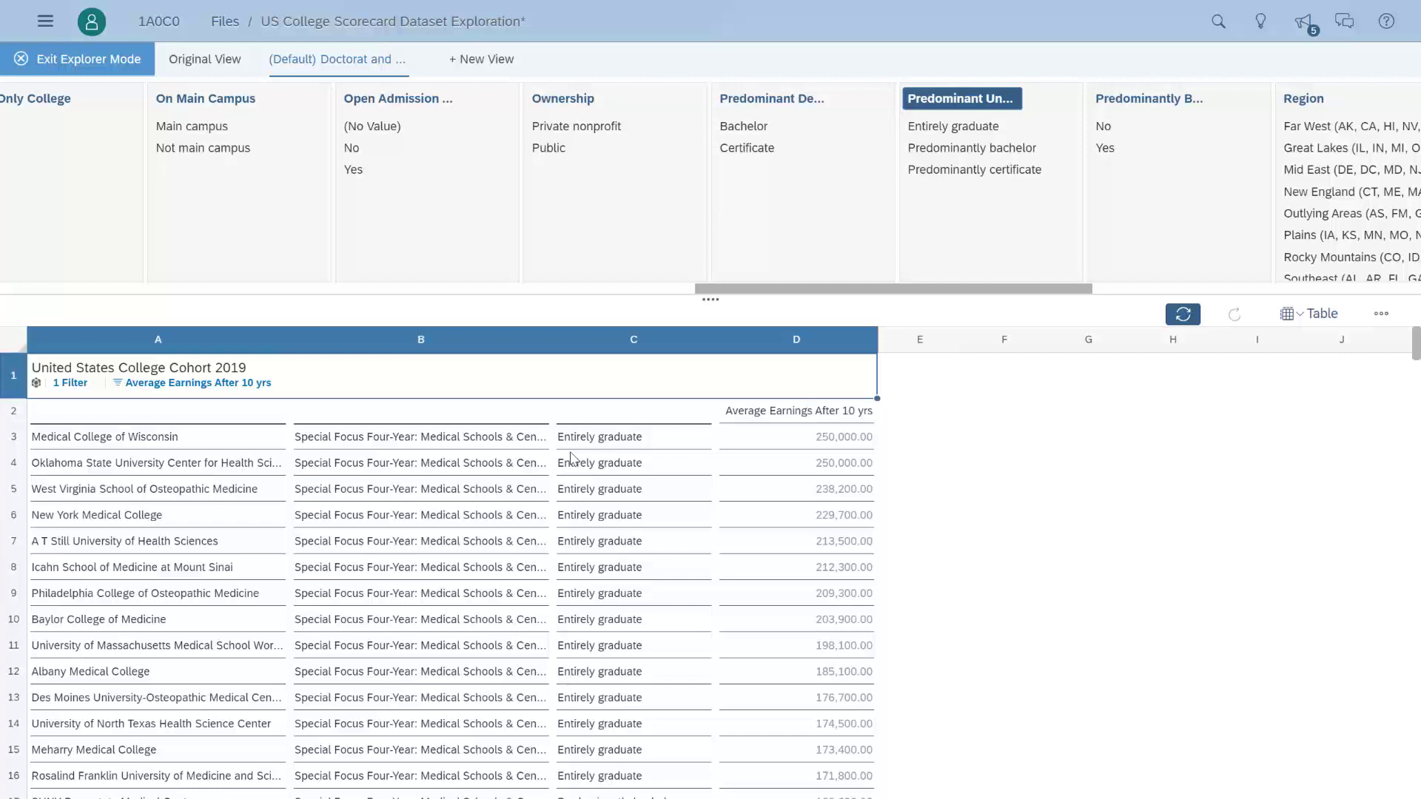
click(91, 62)
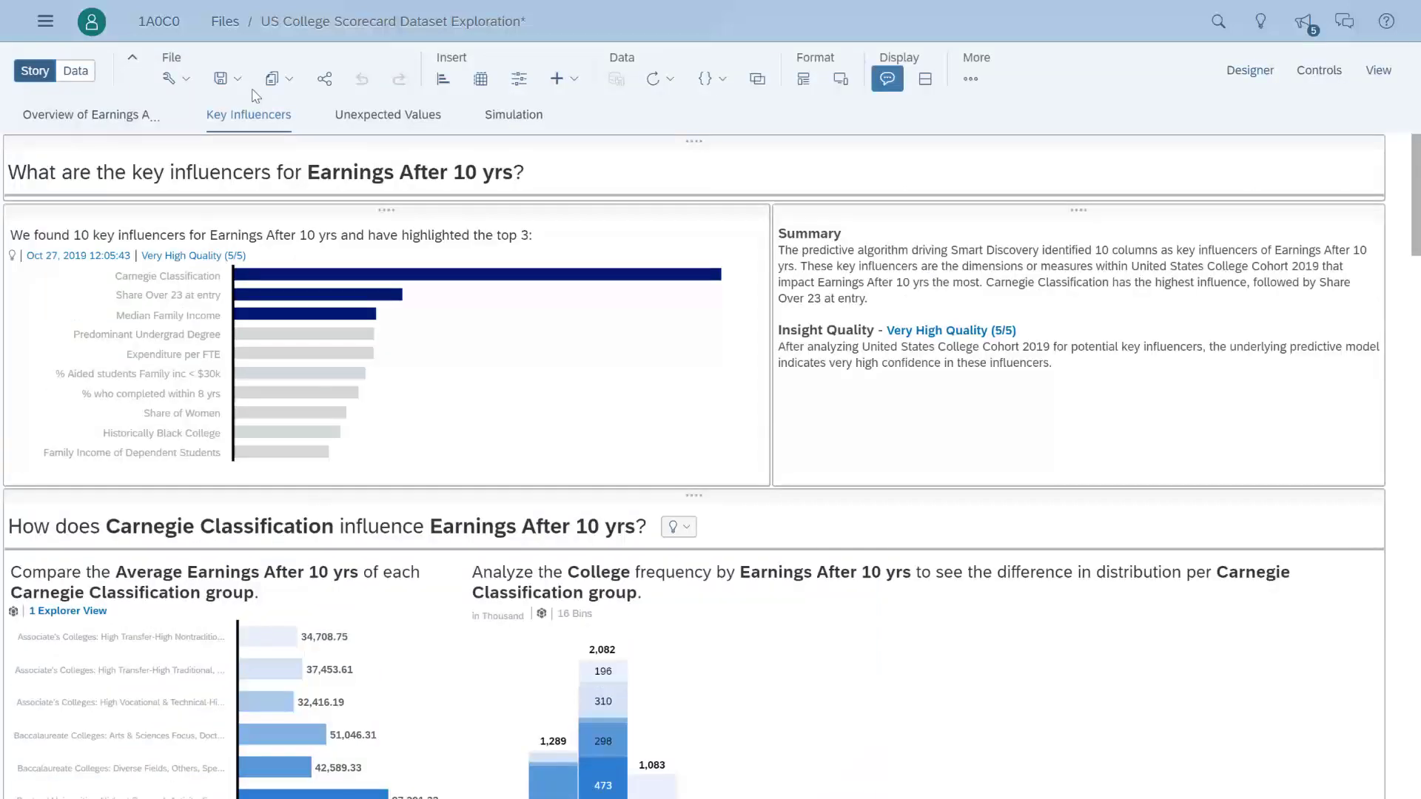
Run Smart Discovery on Earnings After 10 yrs with a degree filter excluding Entirely graduate and Not classified
click(971, 79)
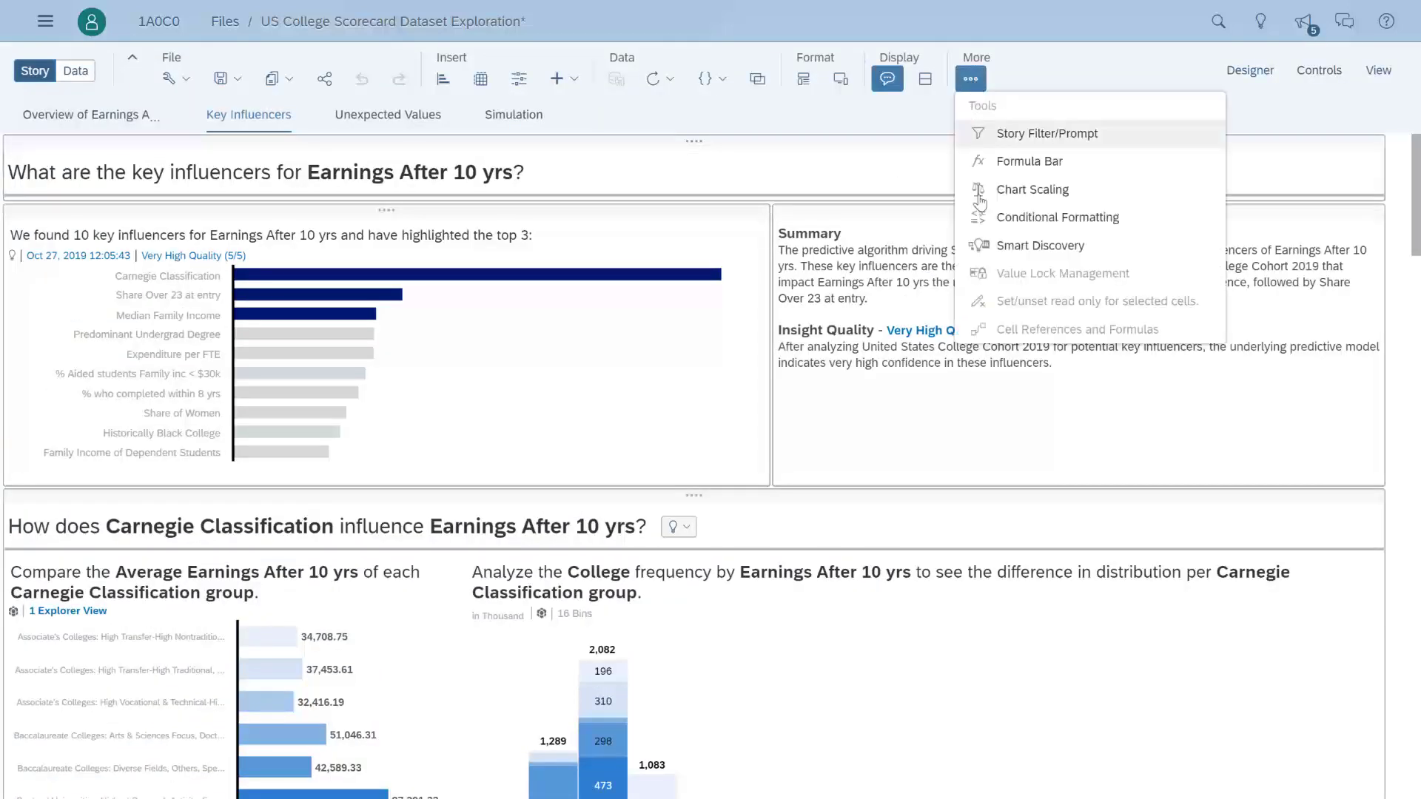
click(998, 249)
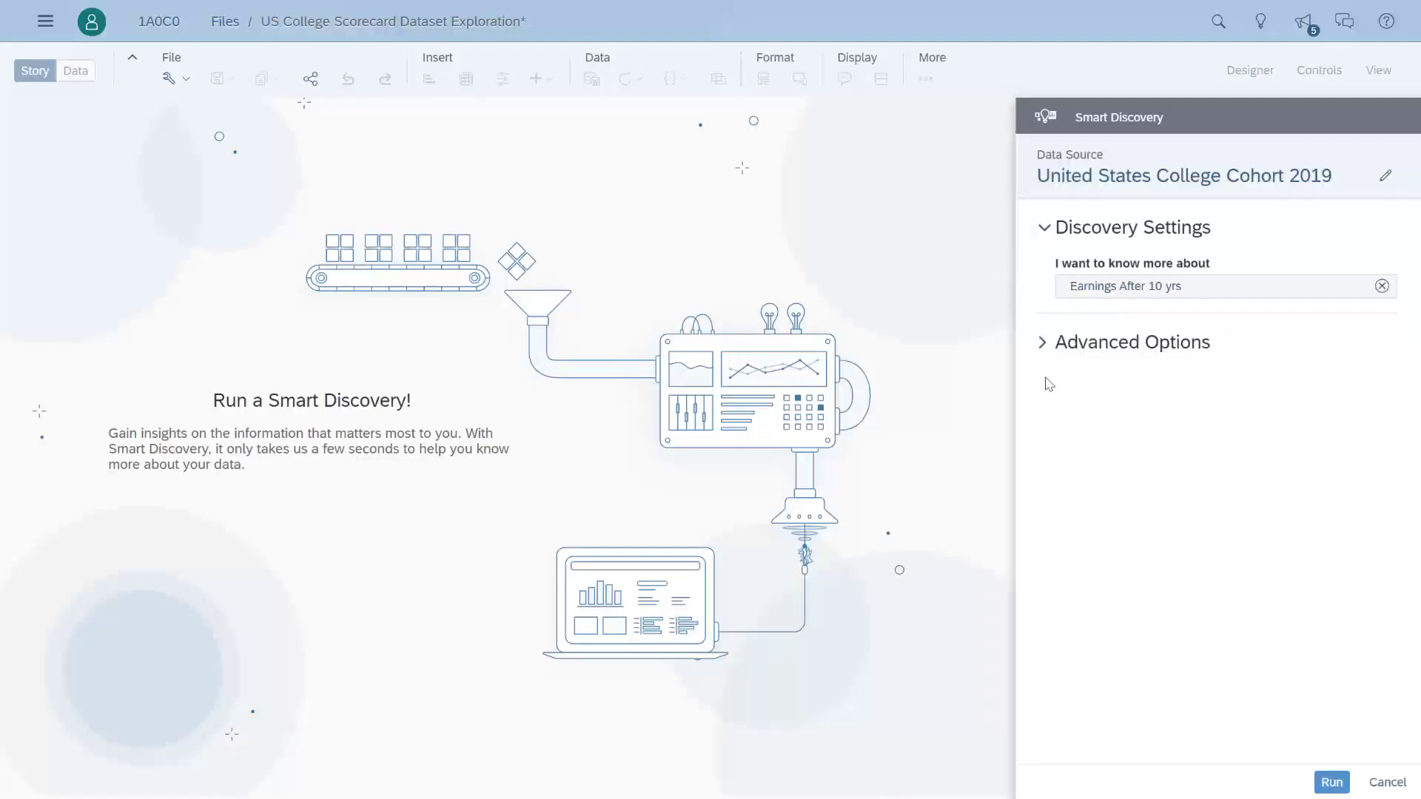
click(1046, 347)
click(1097, 613)
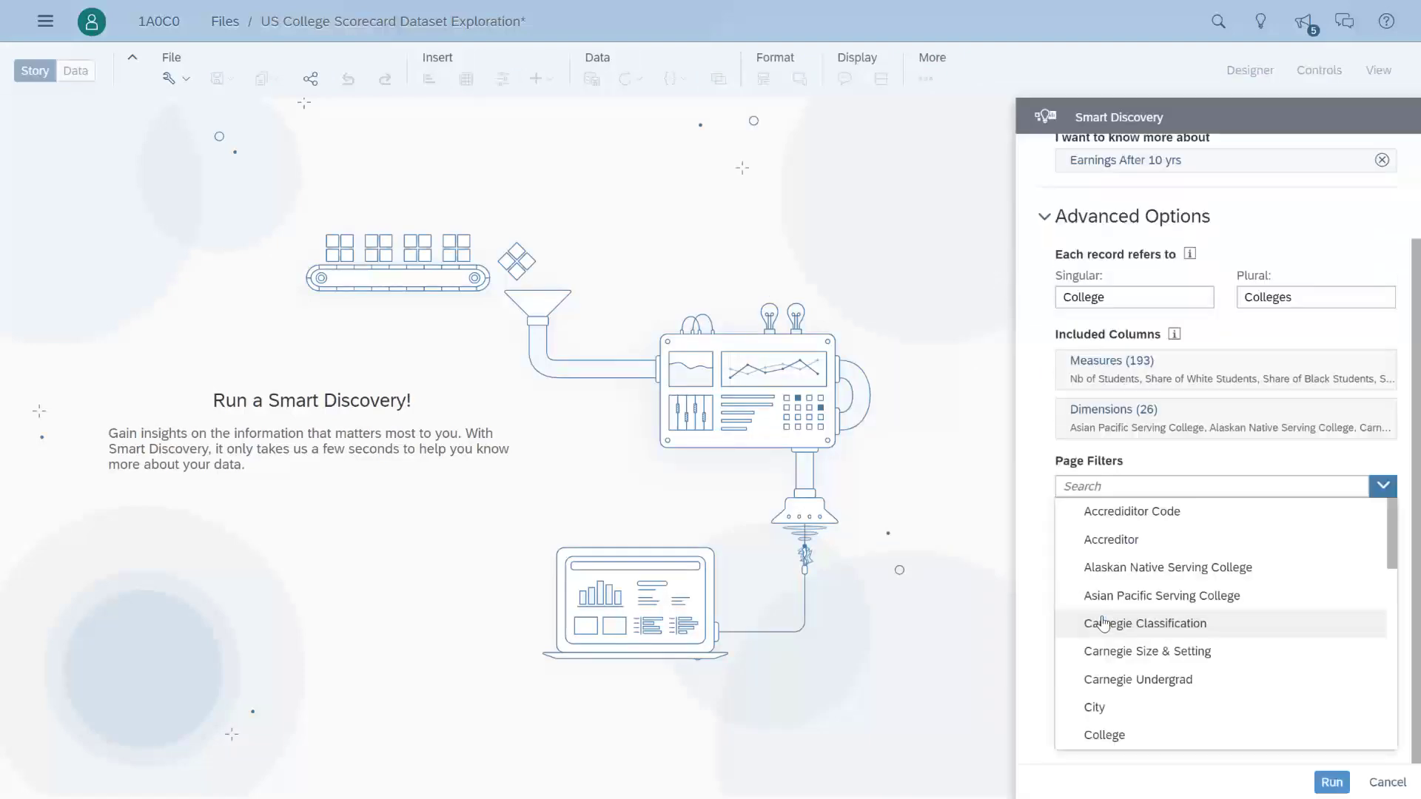
text(pred)
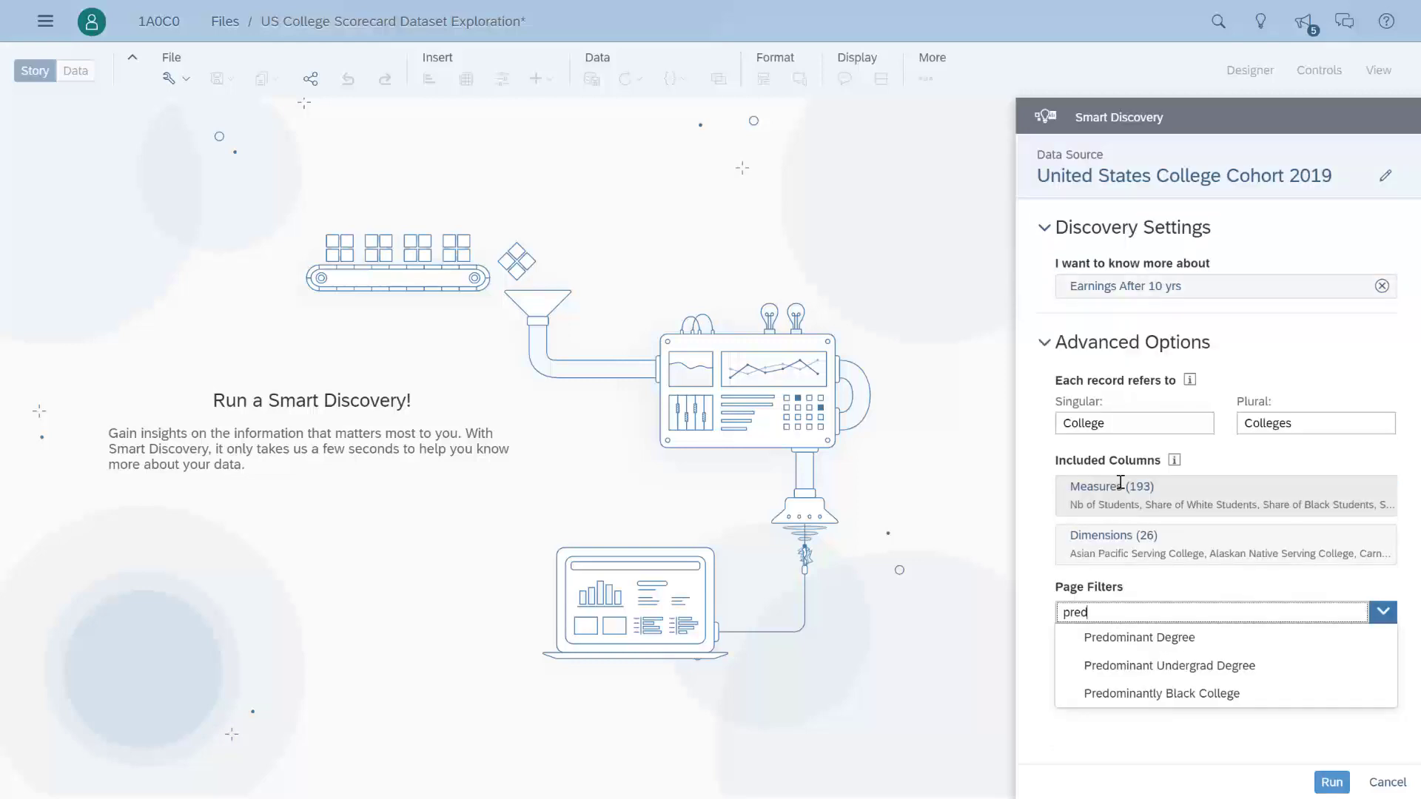
click(1153, 667)
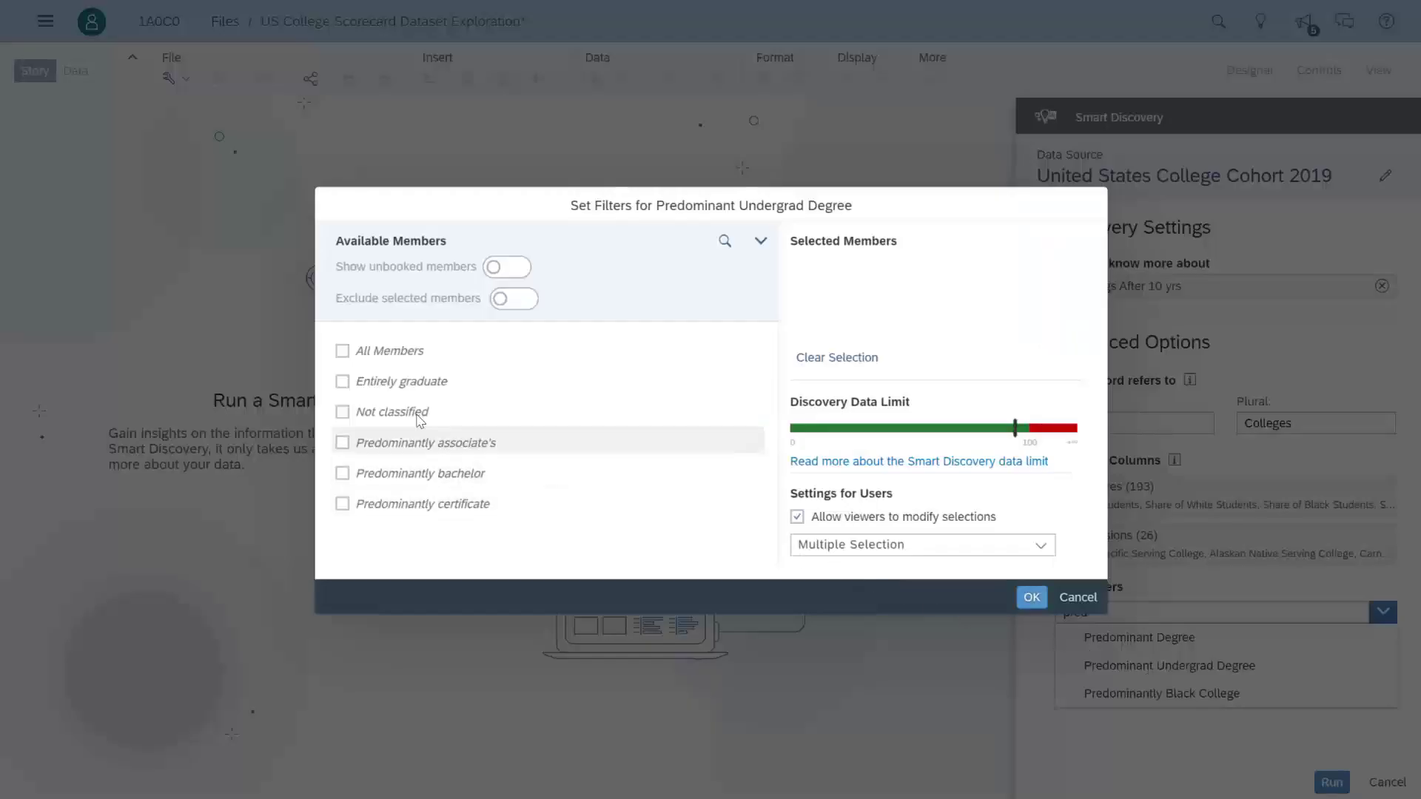
click(342, 382)
click(342, 412)
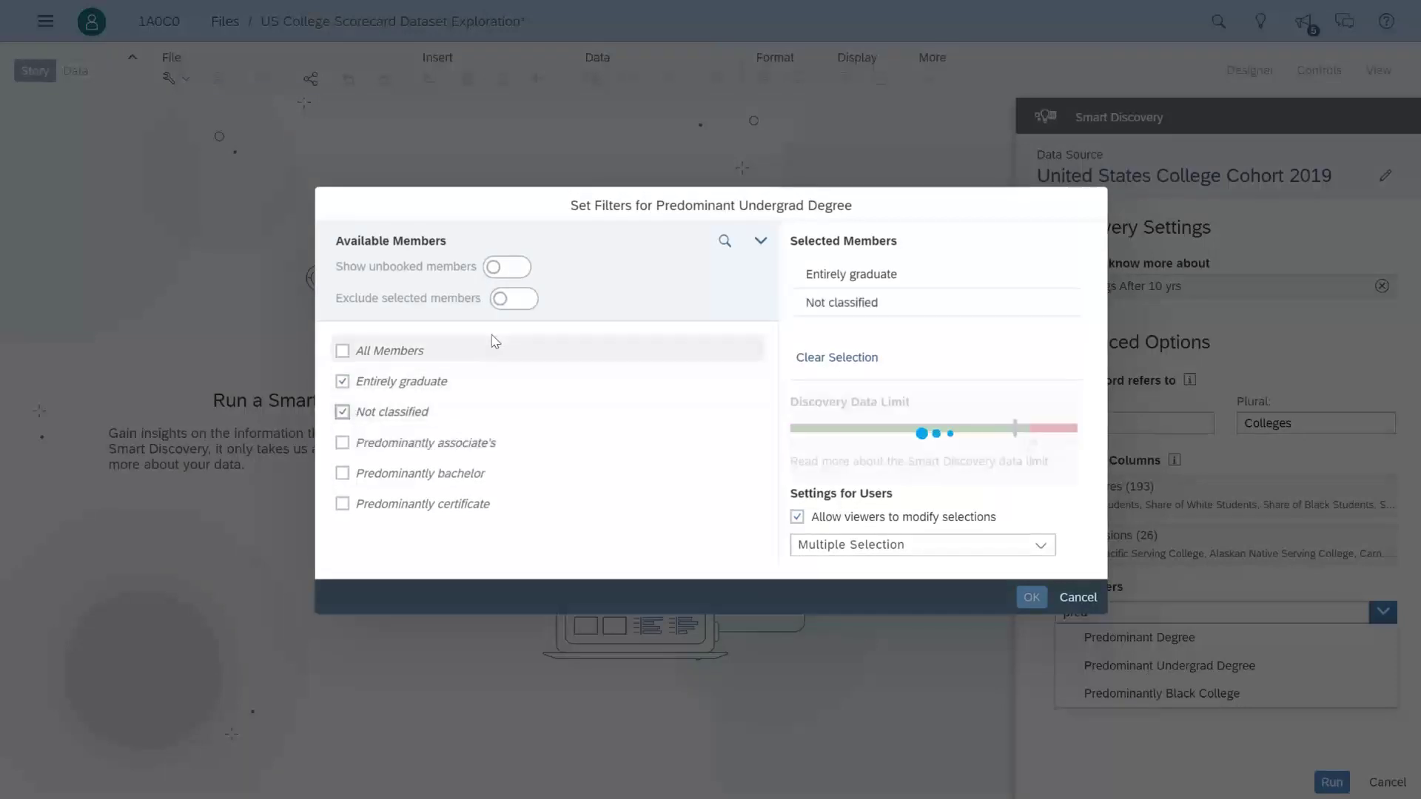
click(513, 303)
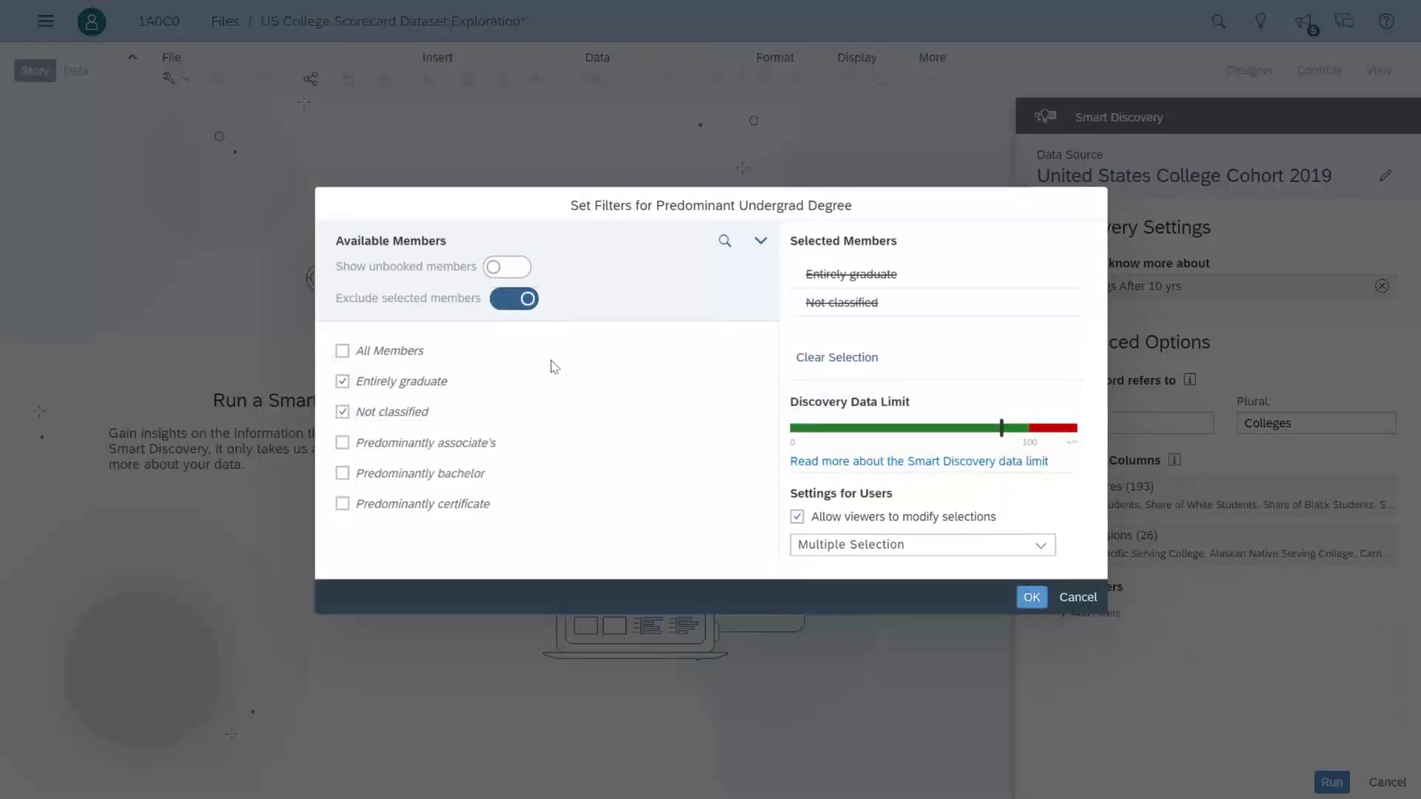
click(1027, 599)
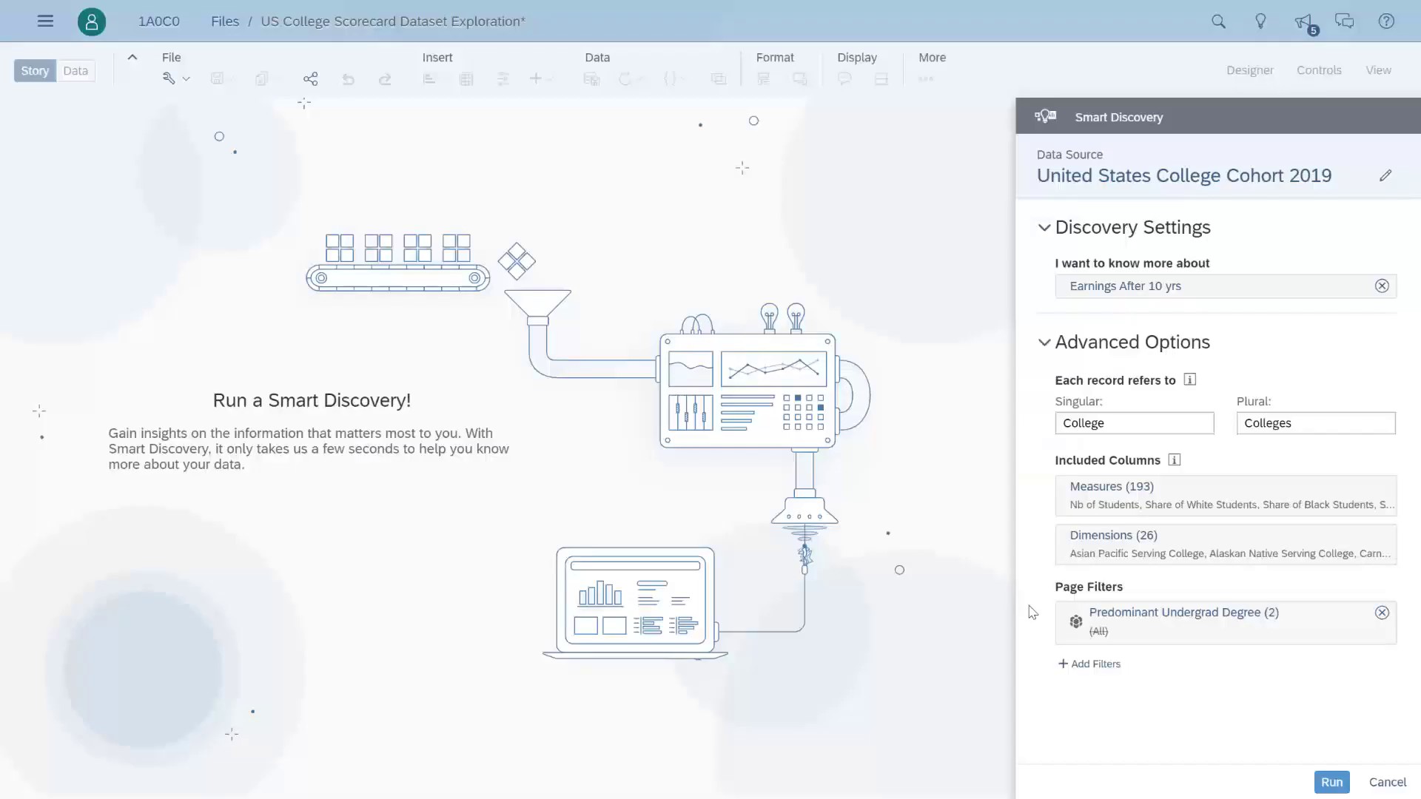
click(1321, 782)
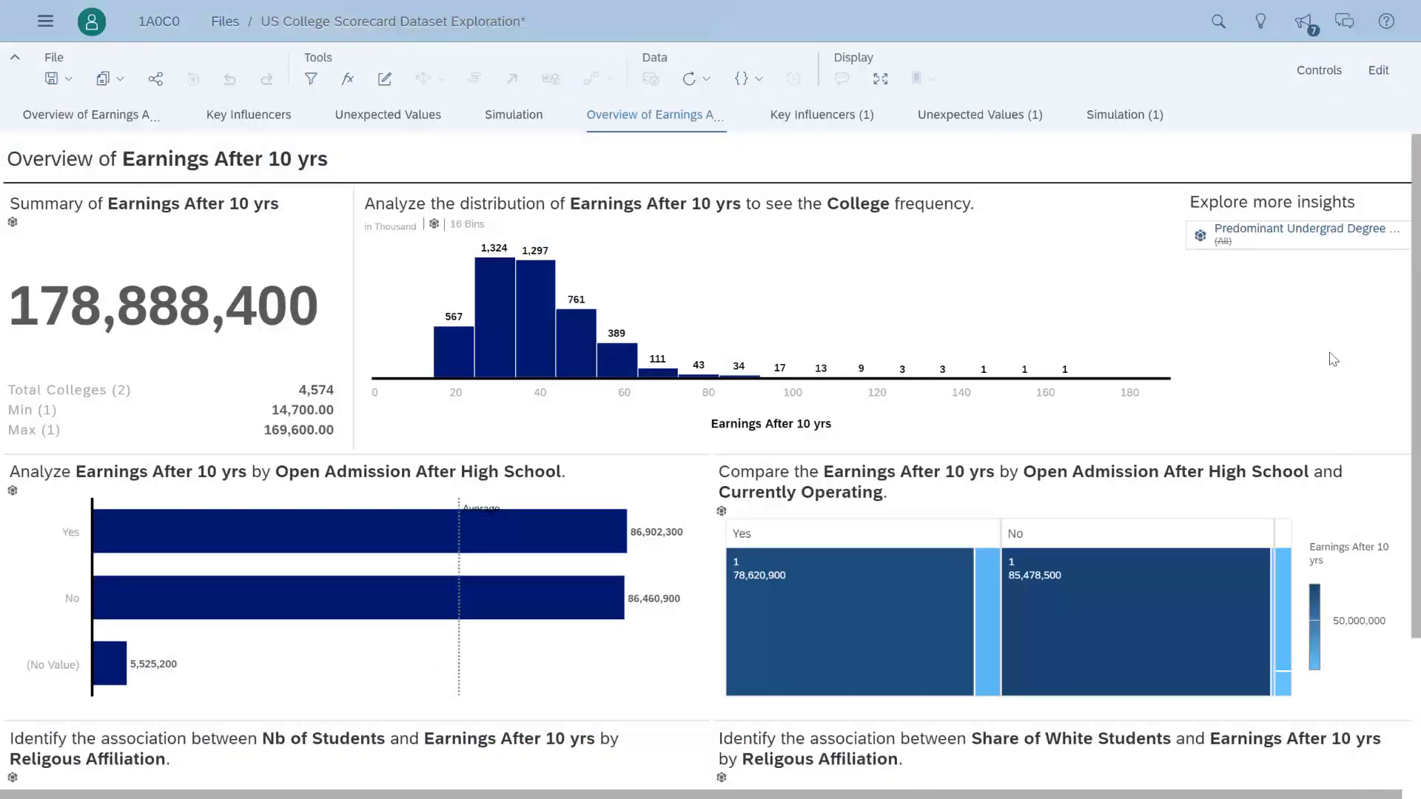
Check the excluded Predominant Undergrad Degree members, then go to the Key Influencers (1) page
click(1306, 229)
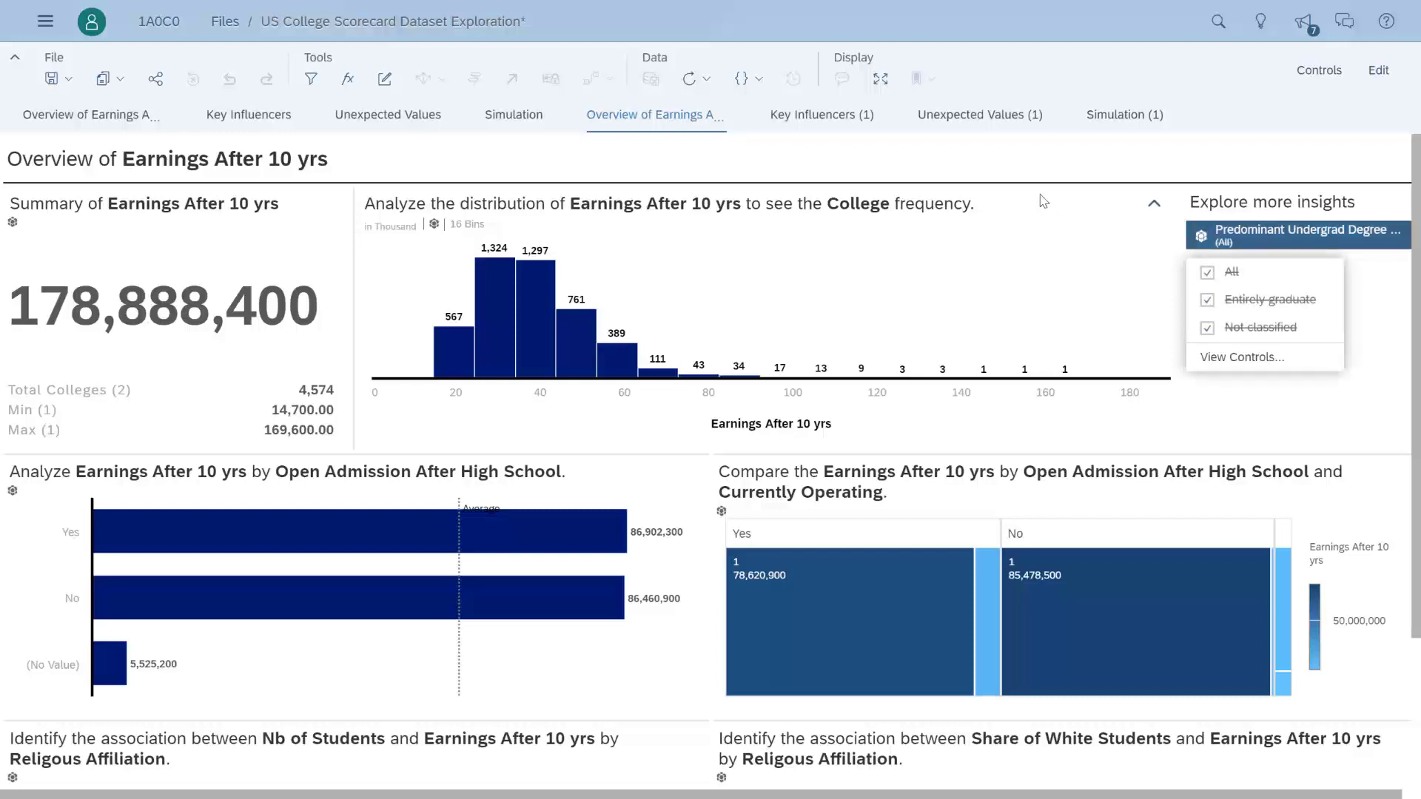
click(853, 120)
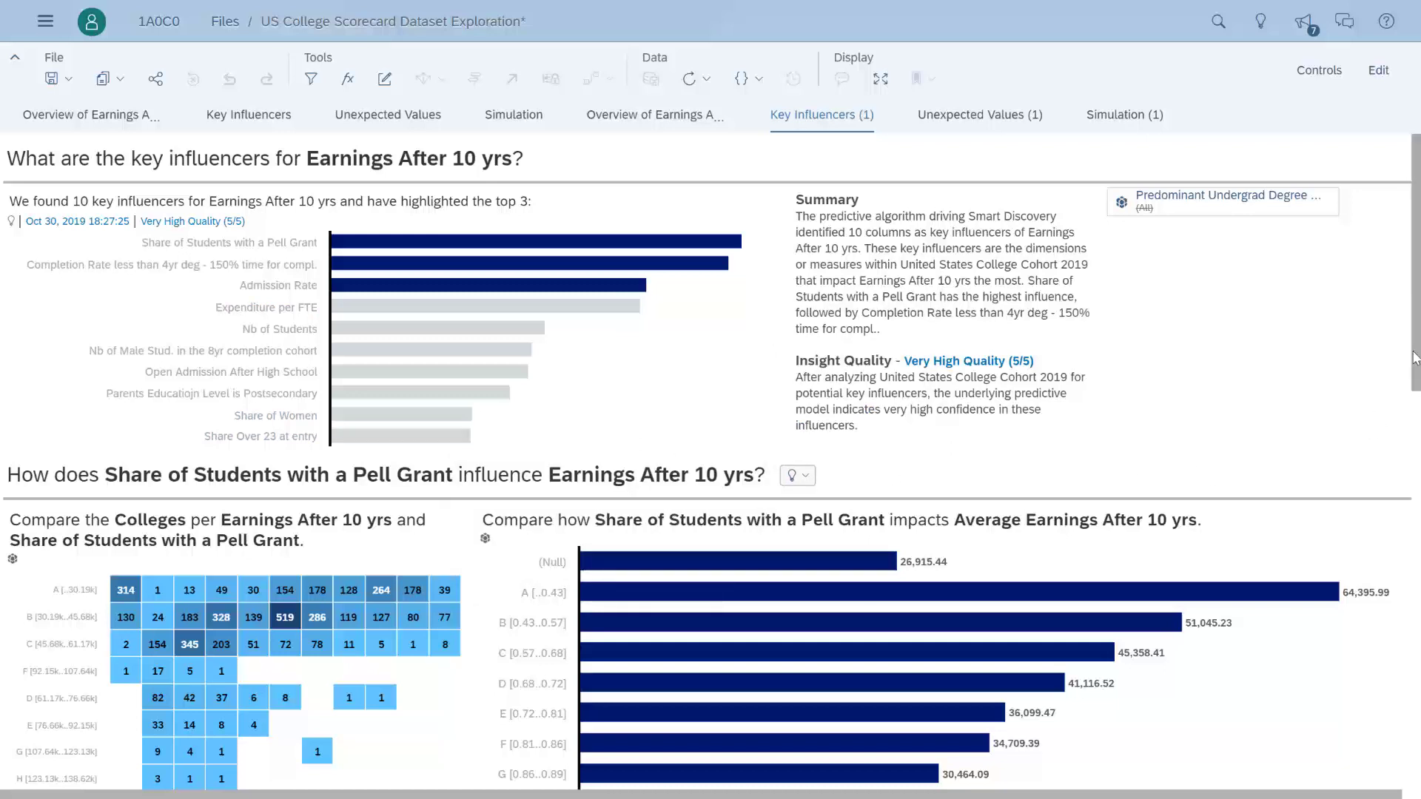
Enter edit mode and show the Expenditure per FTE insight comparing average earnings
drag(1418, 350, 1417, 450)
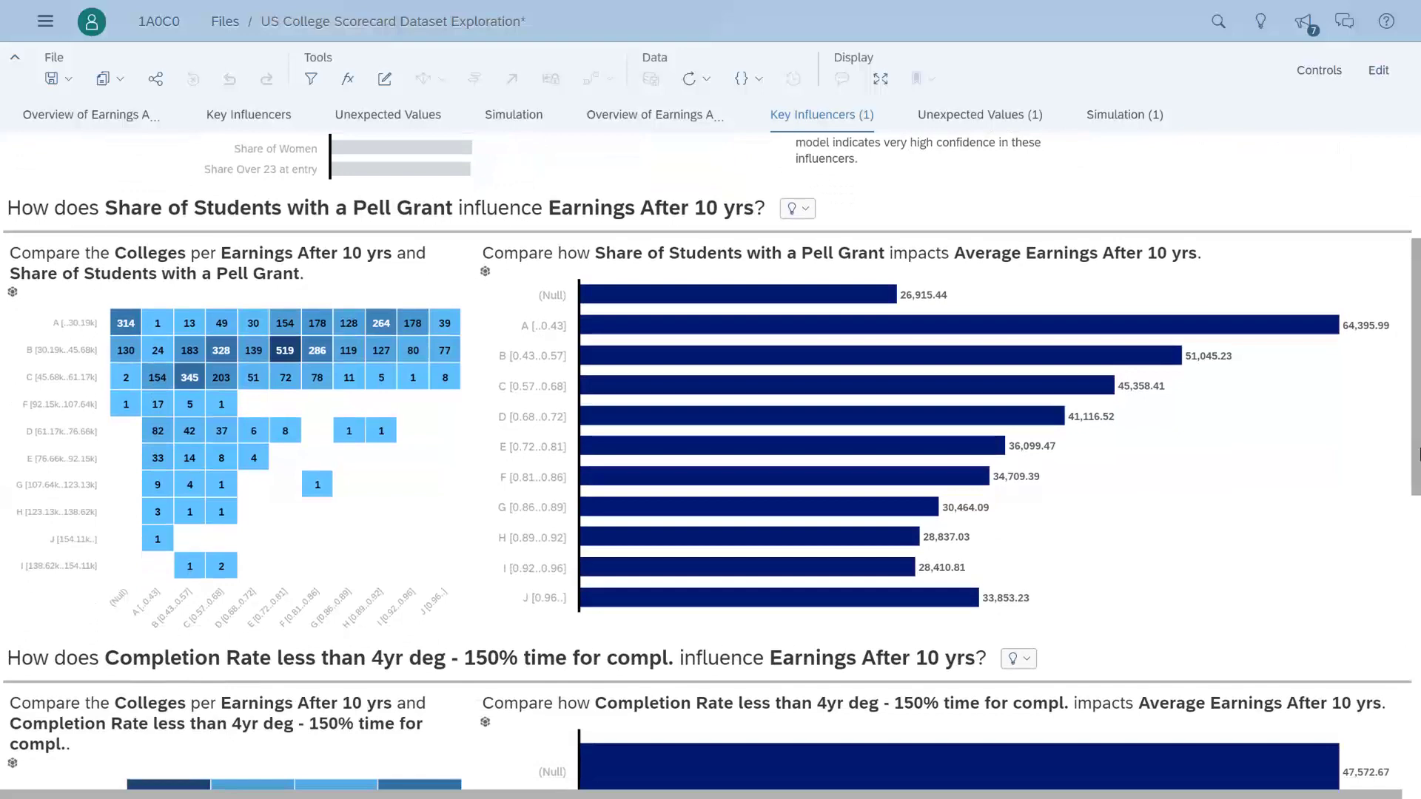
mouse_move(778, 598)
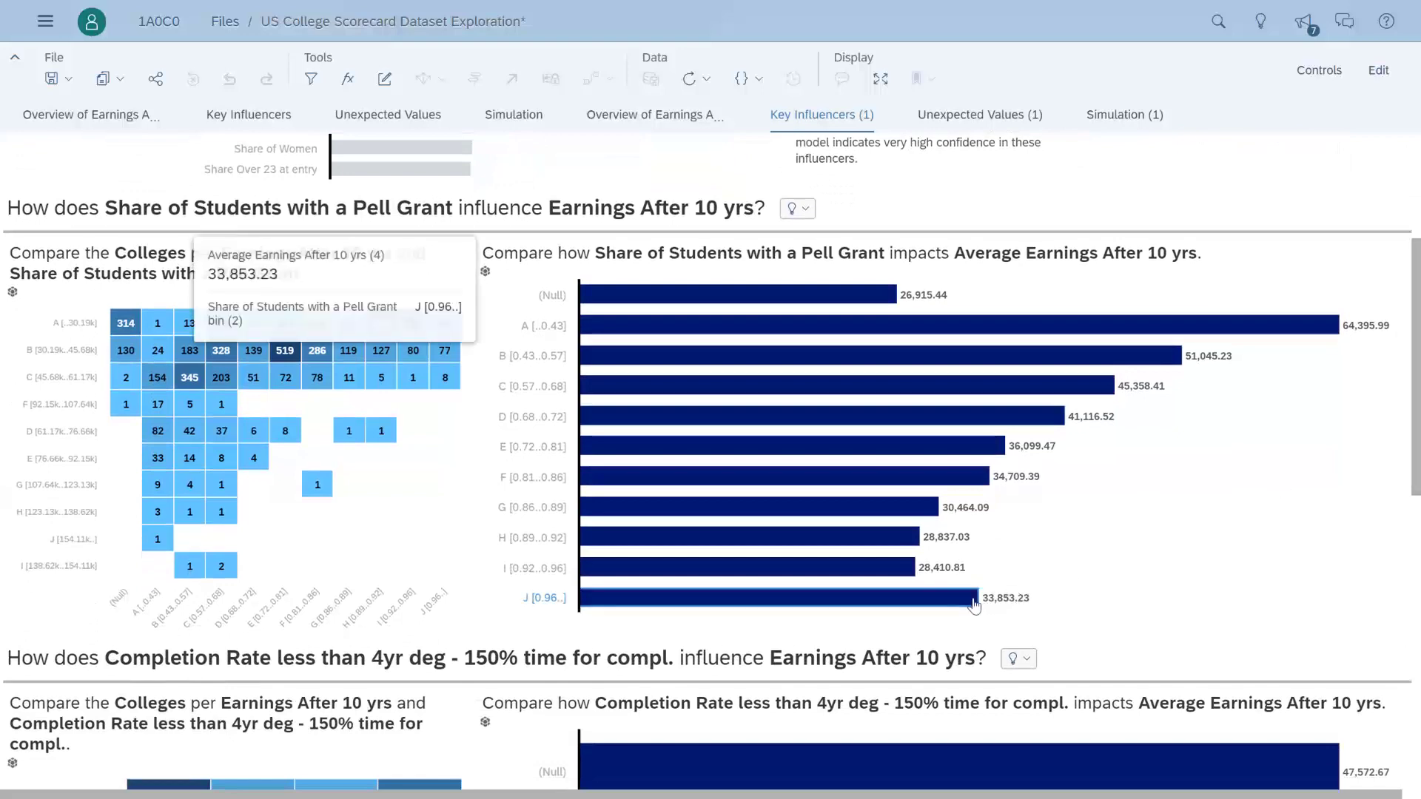
mouse_move(1415, 449)
mouse_down()
mouse_move(1418, 739)
mouse_move(1388, 237)
mouse_up()
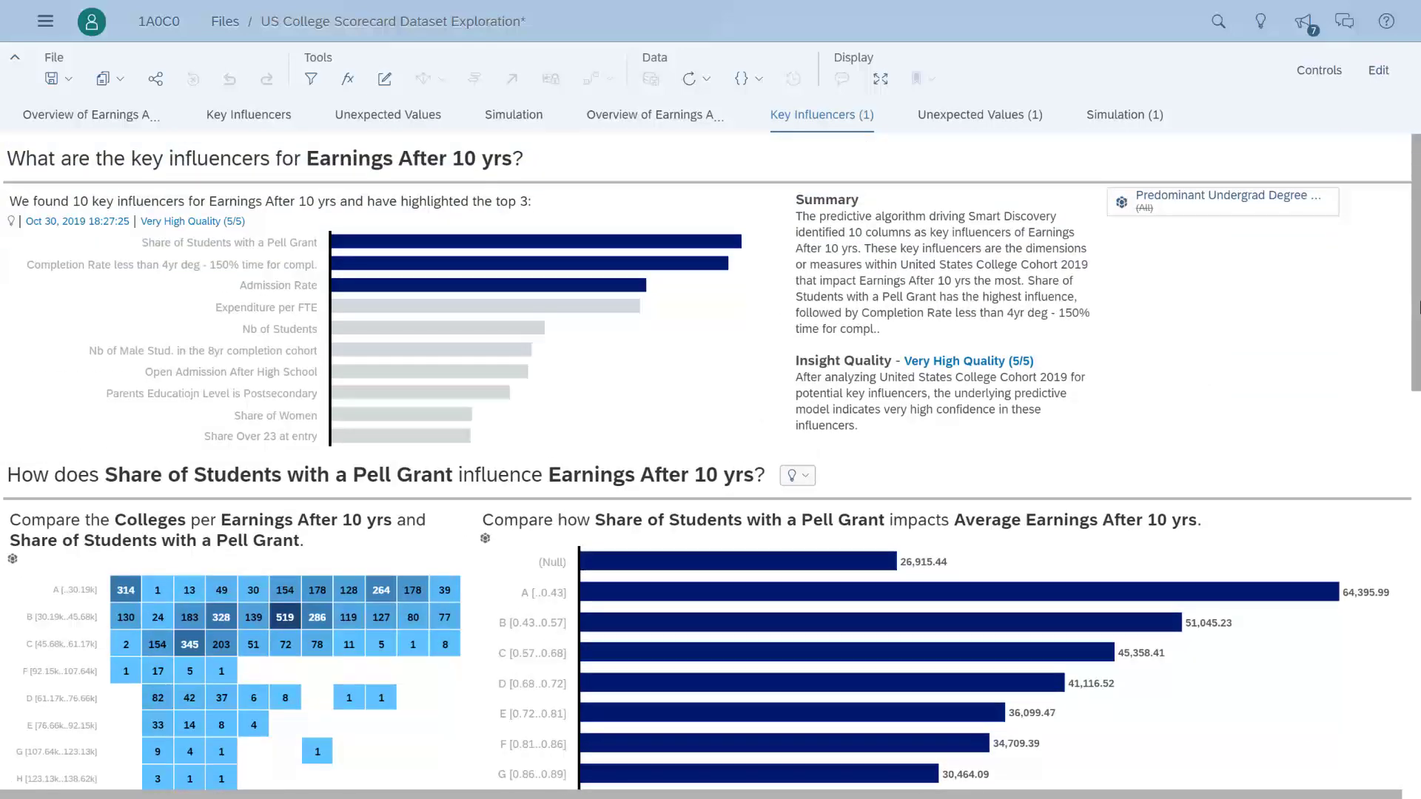
click(1377, 71)
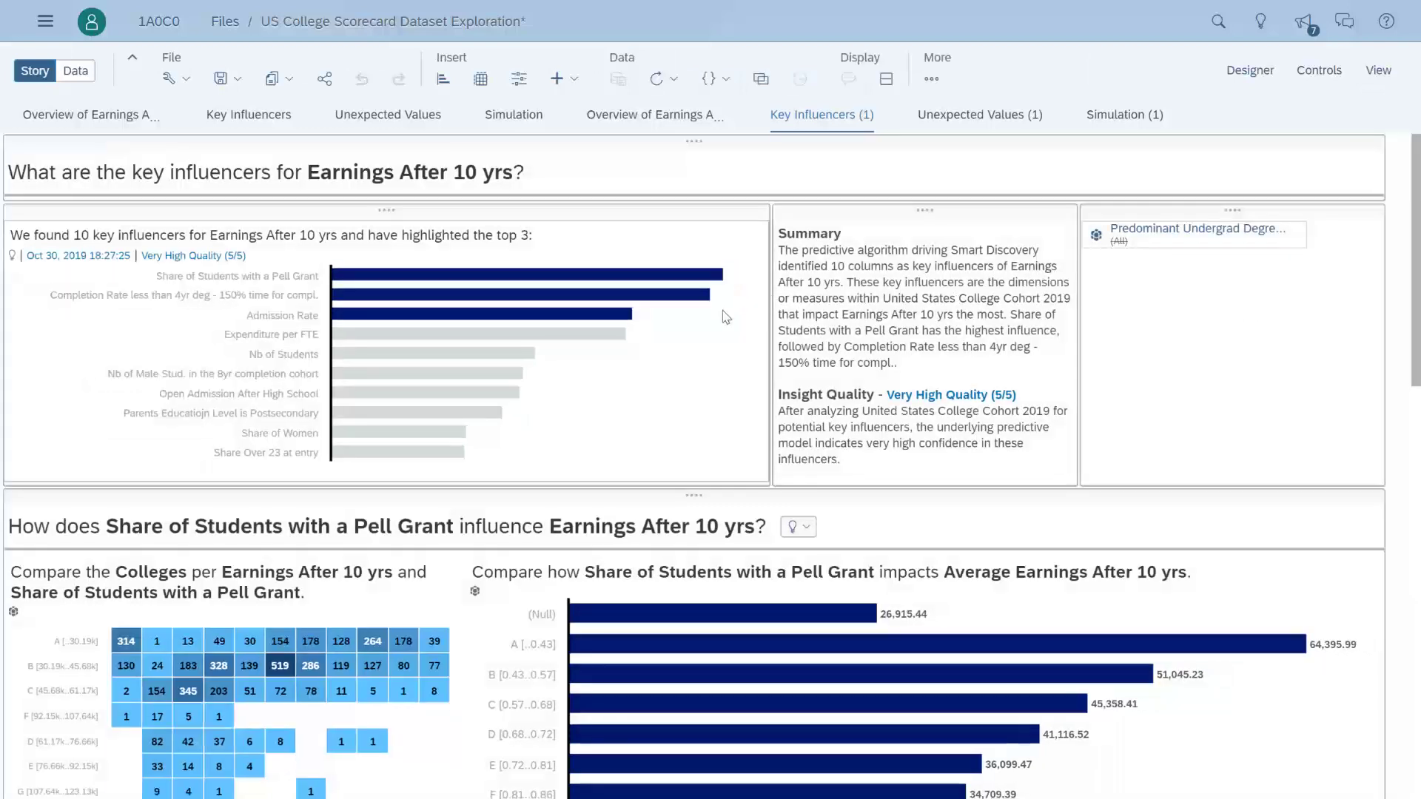
click(729, 465)
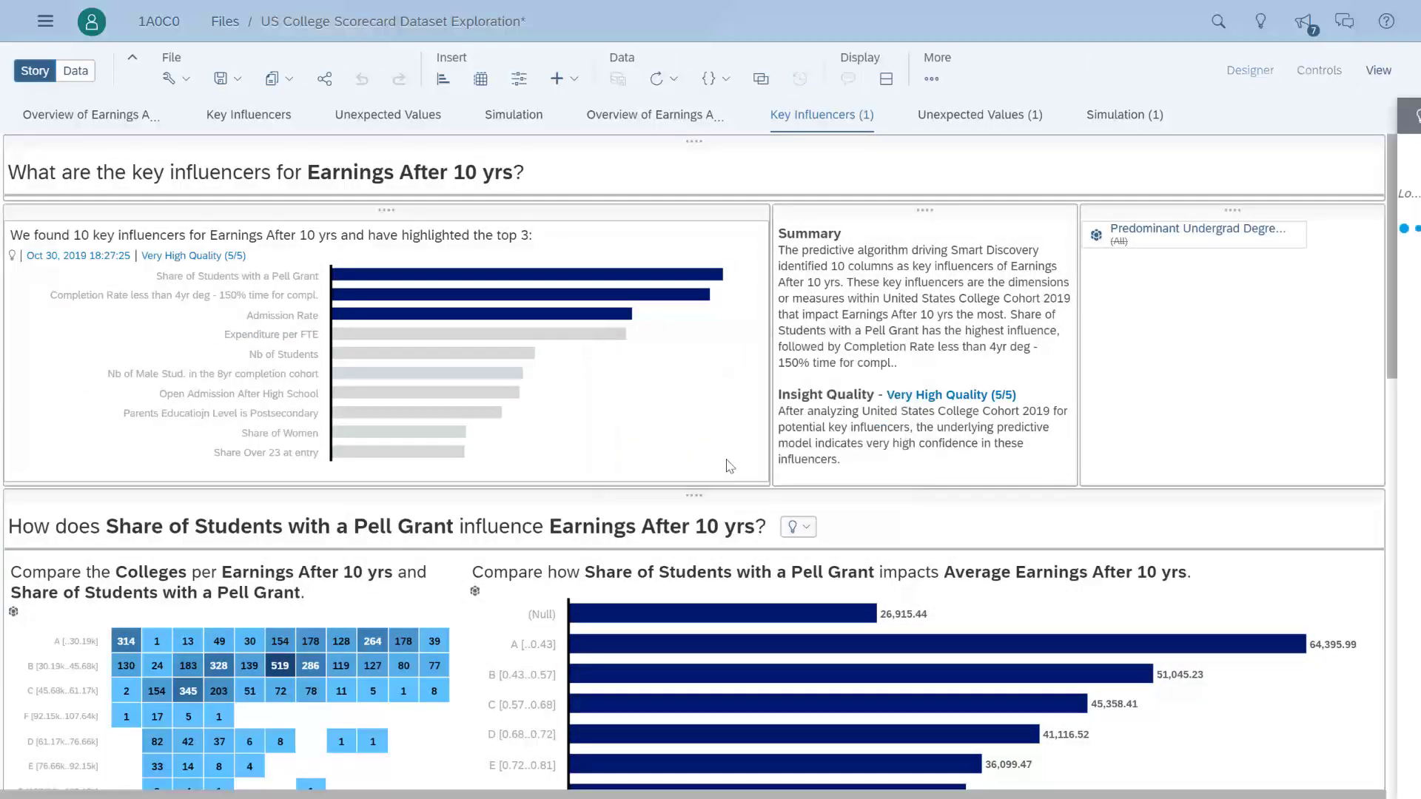
click(1108, 319)
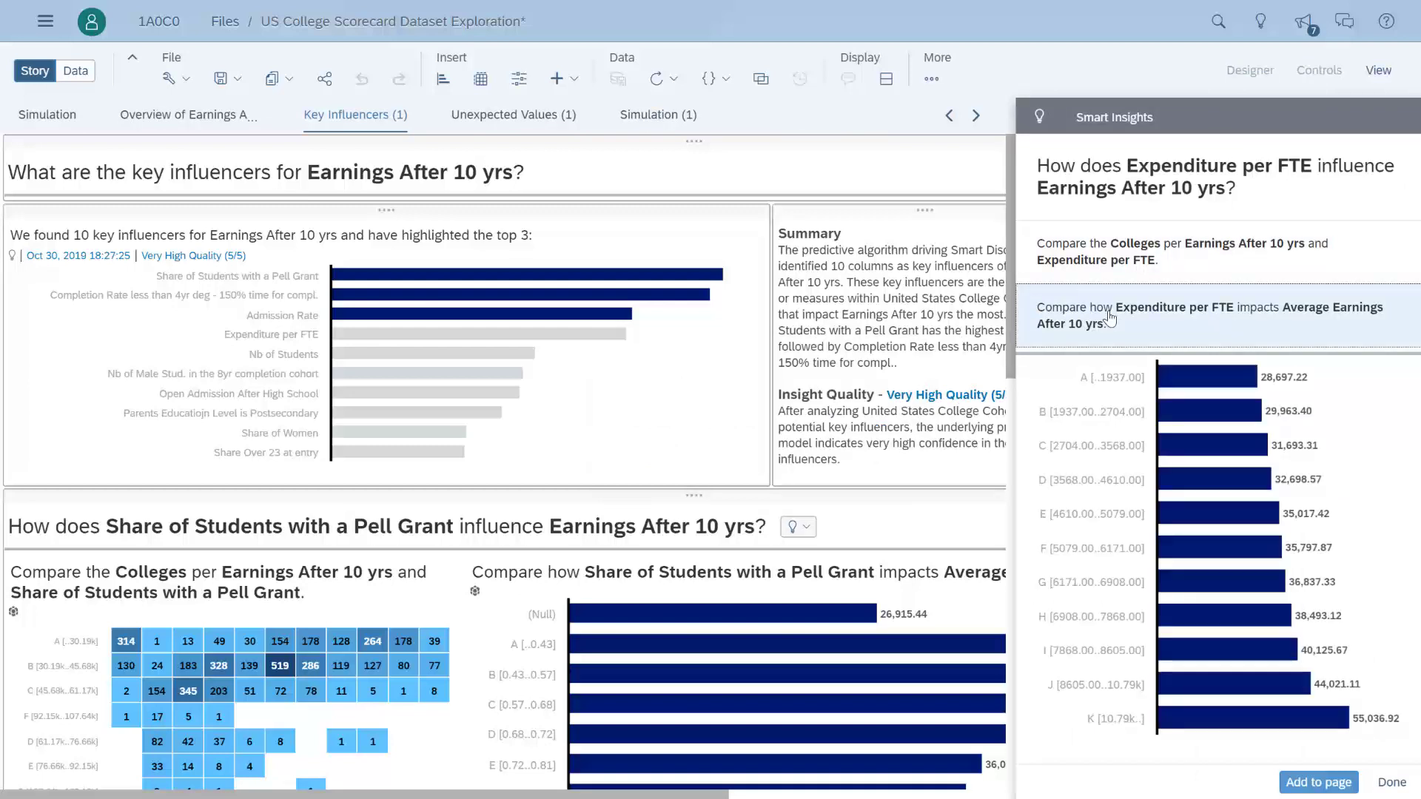
mouse_move(434, 353)
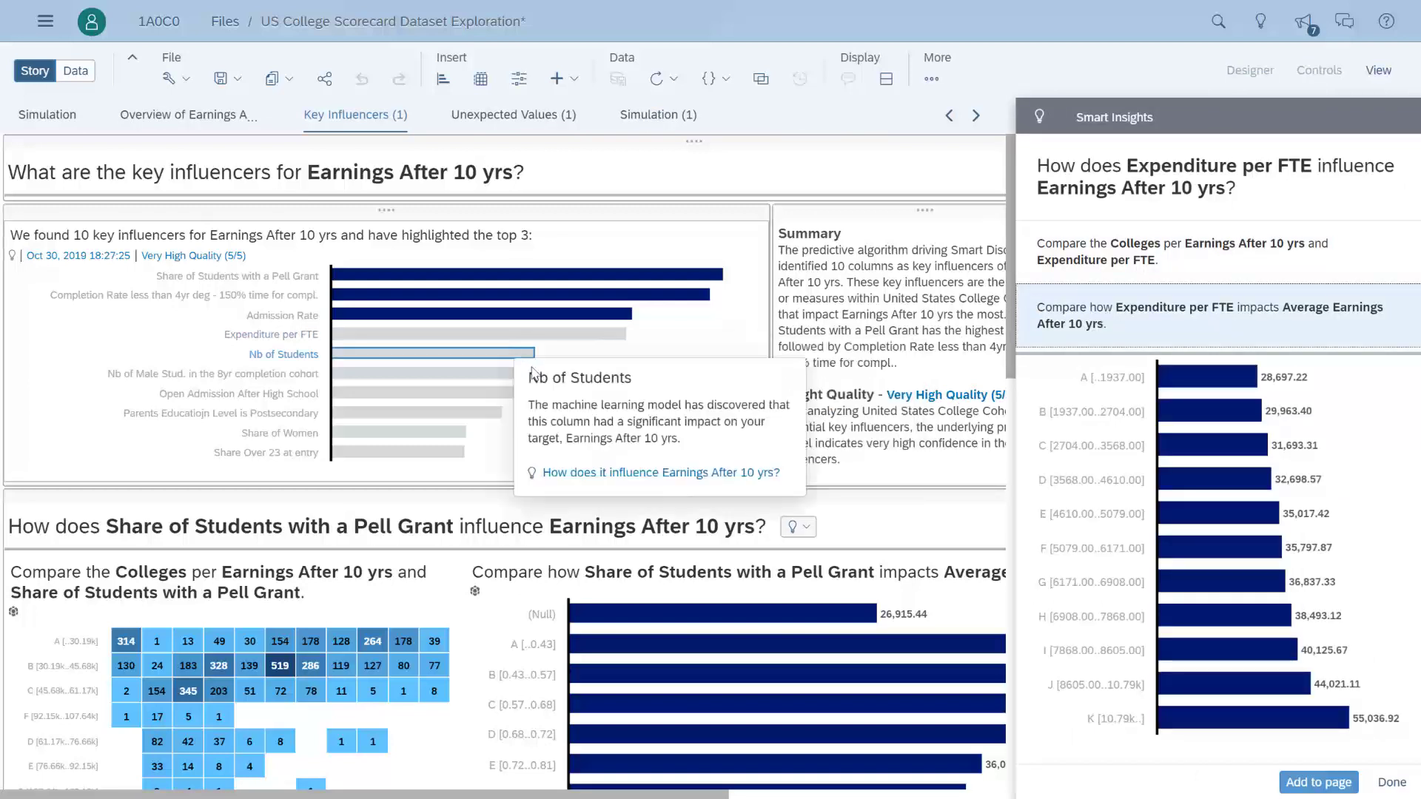
Explore how Nb of Students, male 8yr cohort count and Open Admission influence earnings
click(591, 473)
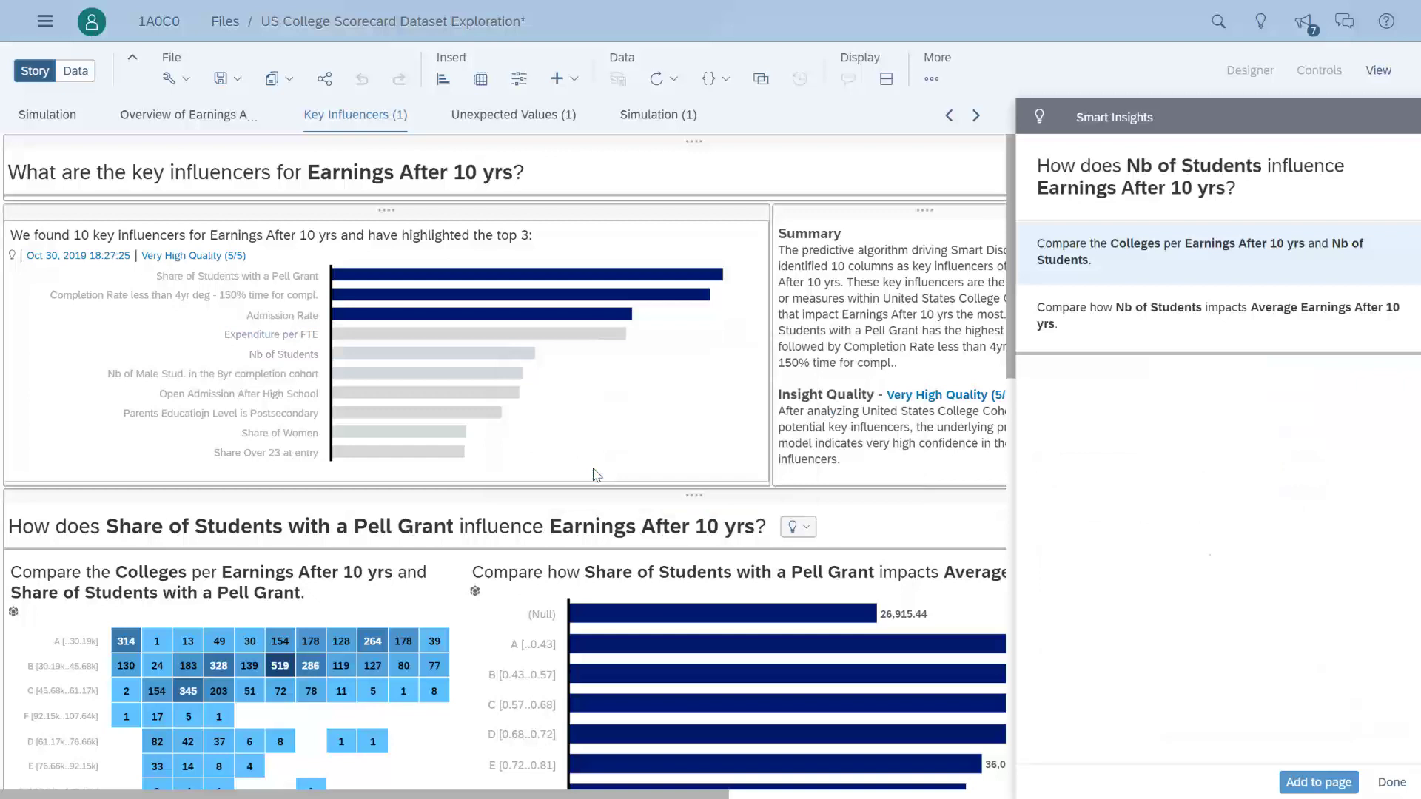
click(1048, 324)
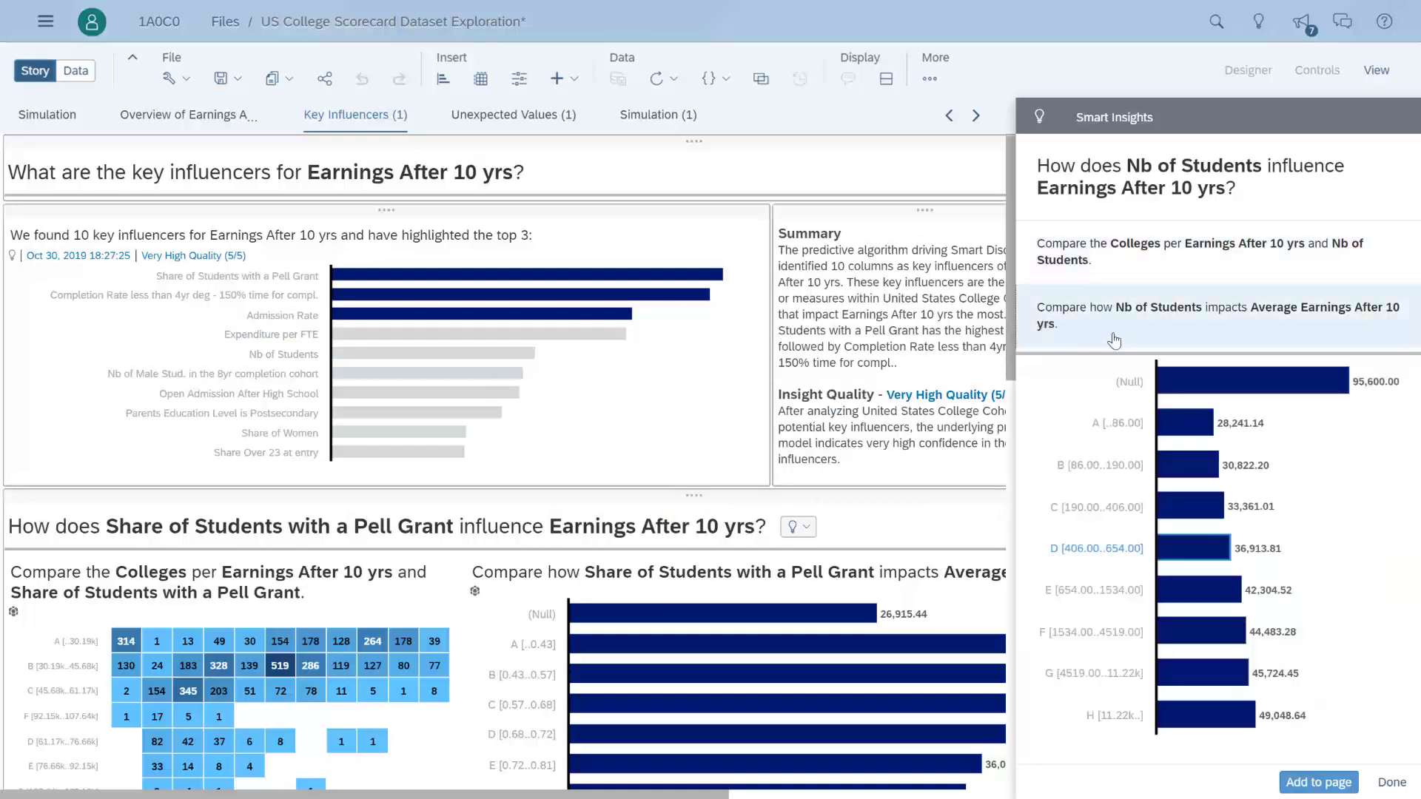
mouse_move(426, 374)
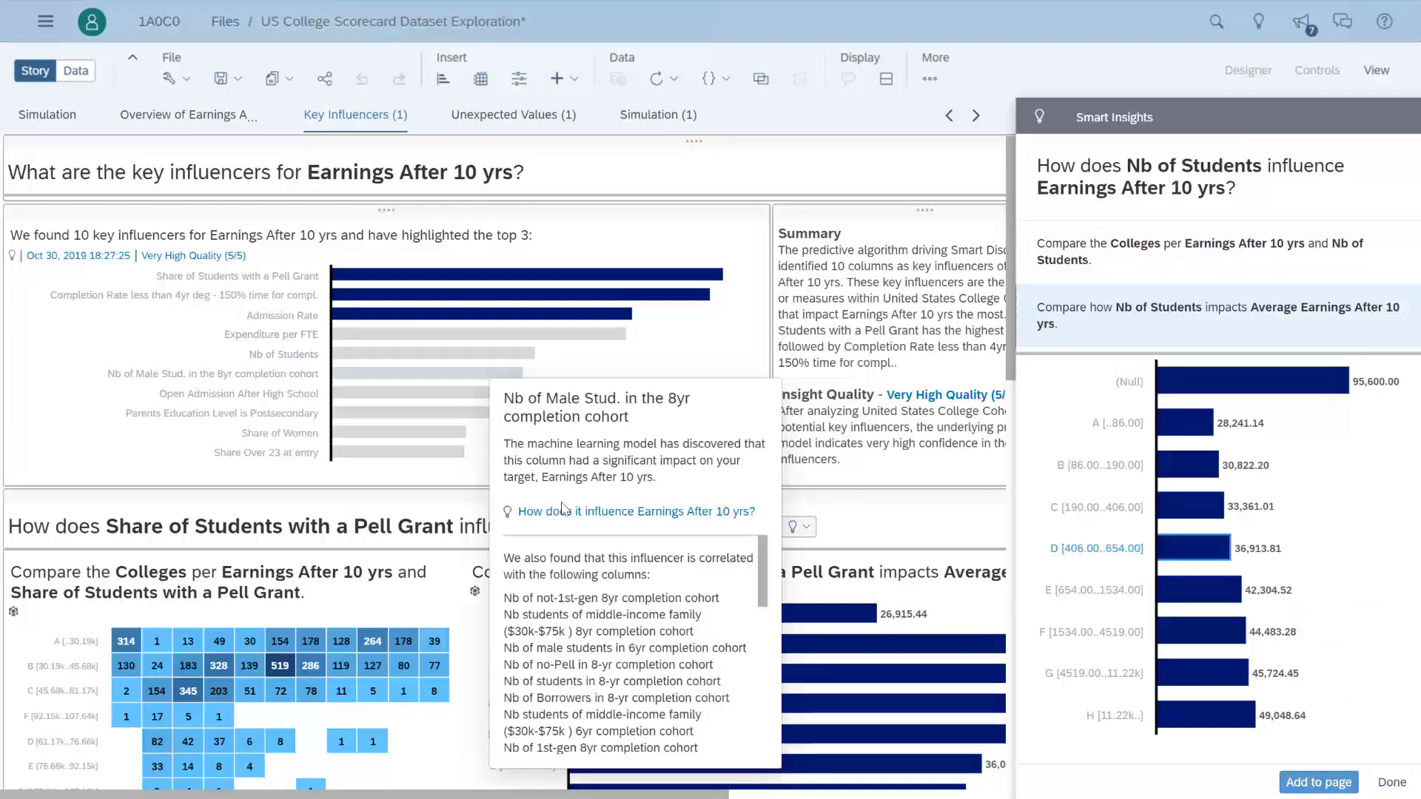
click(588, 514)
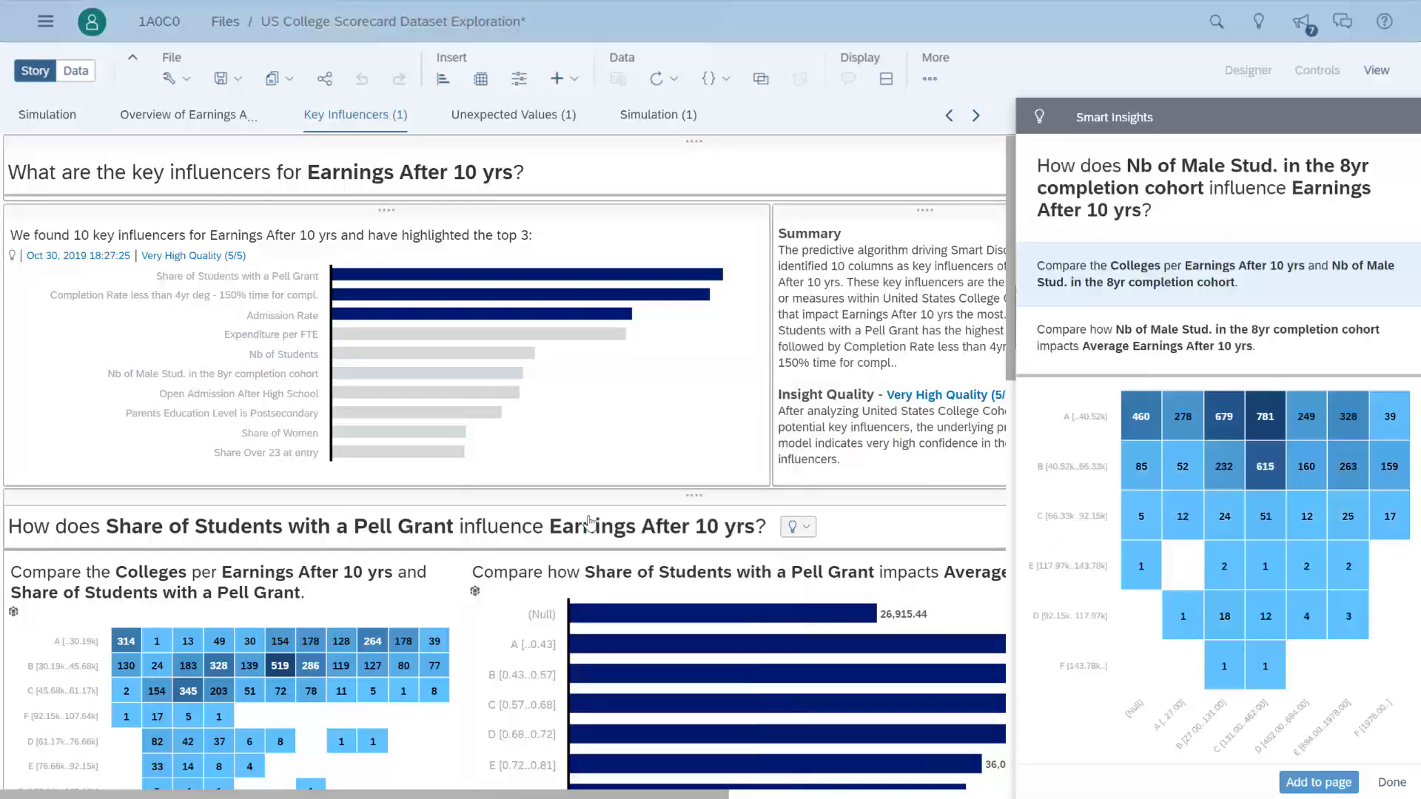
click(1031, 346)
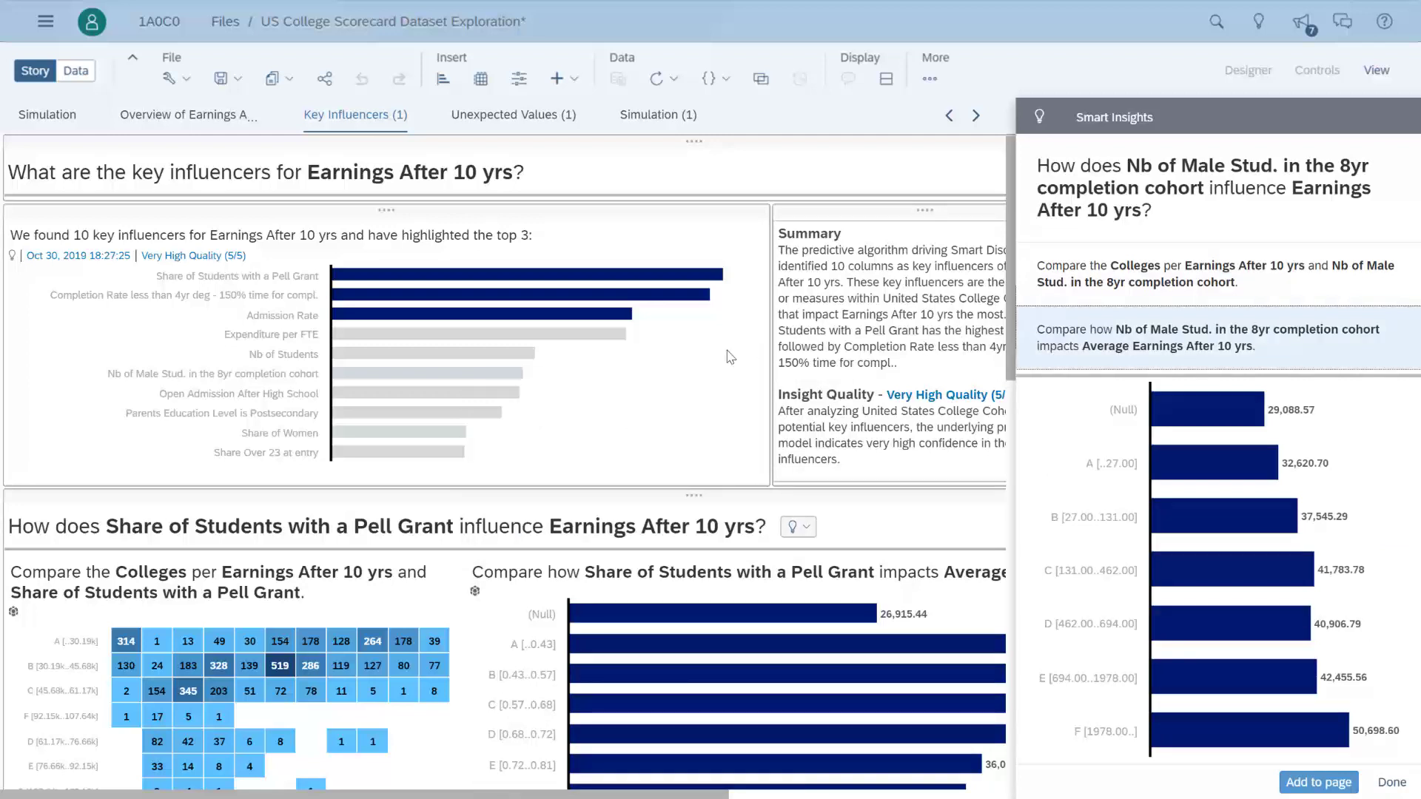
mouse_move(421, 394)
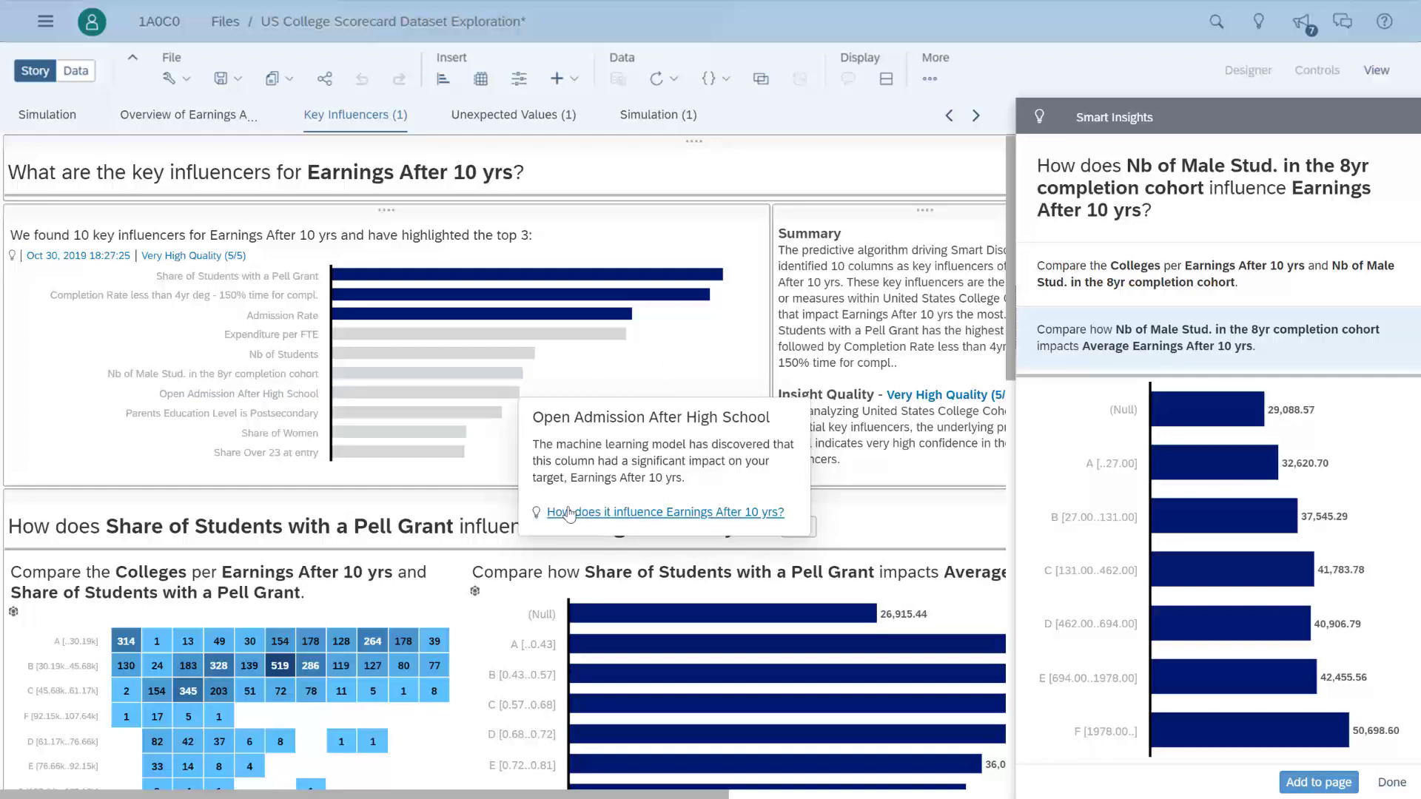
click(553, 513)
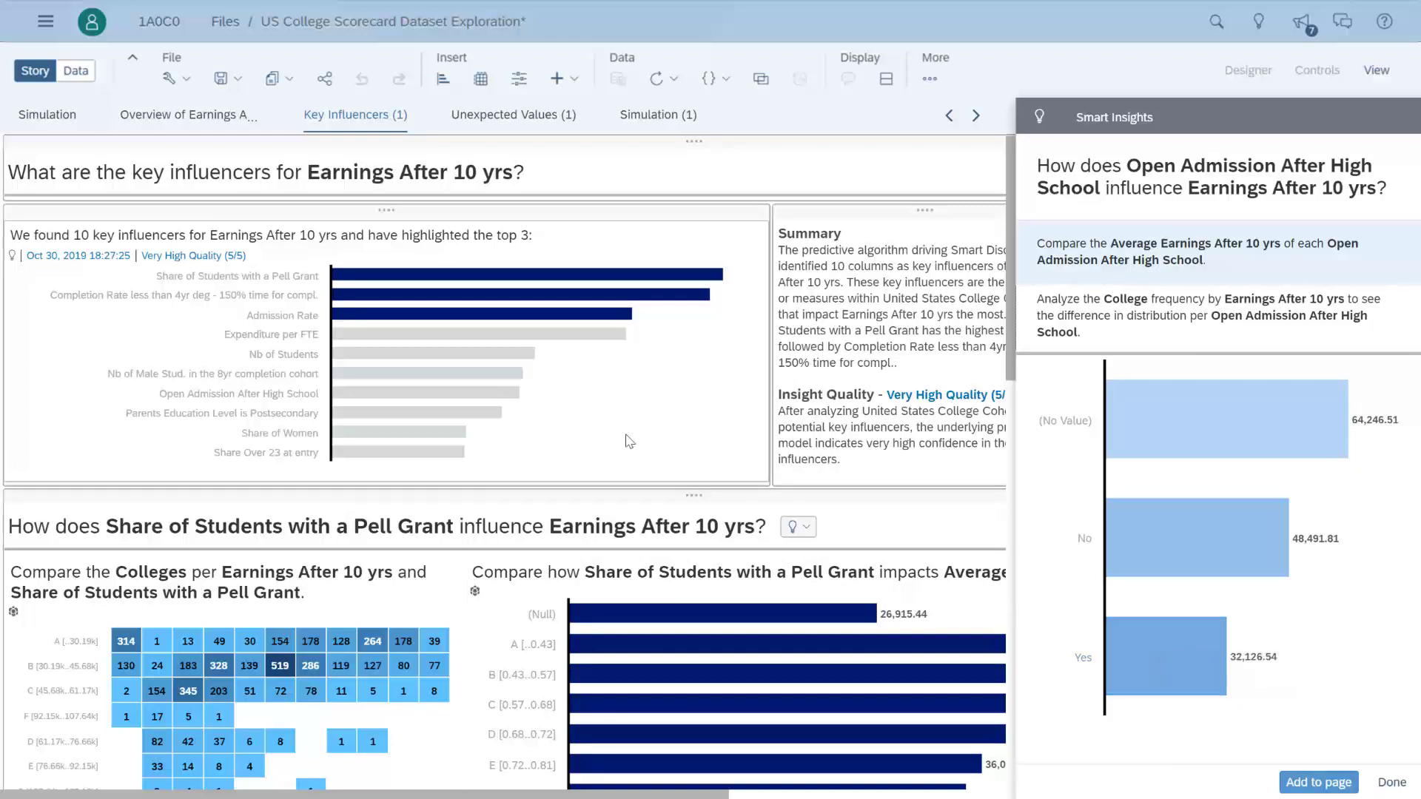
Add the Parents Education Level is Postsecondary influencer charts to the story page
click(479, 415)
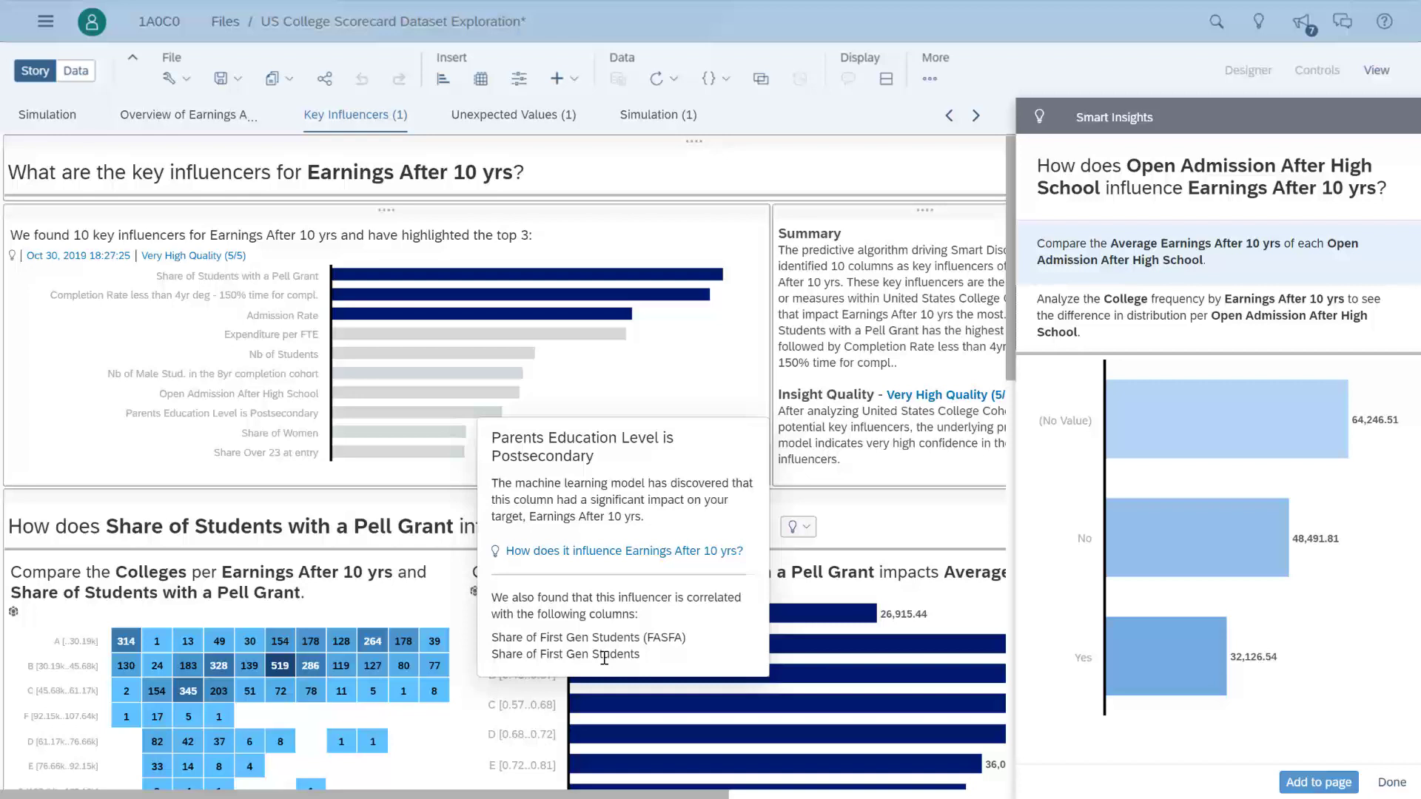
click(624, 552)
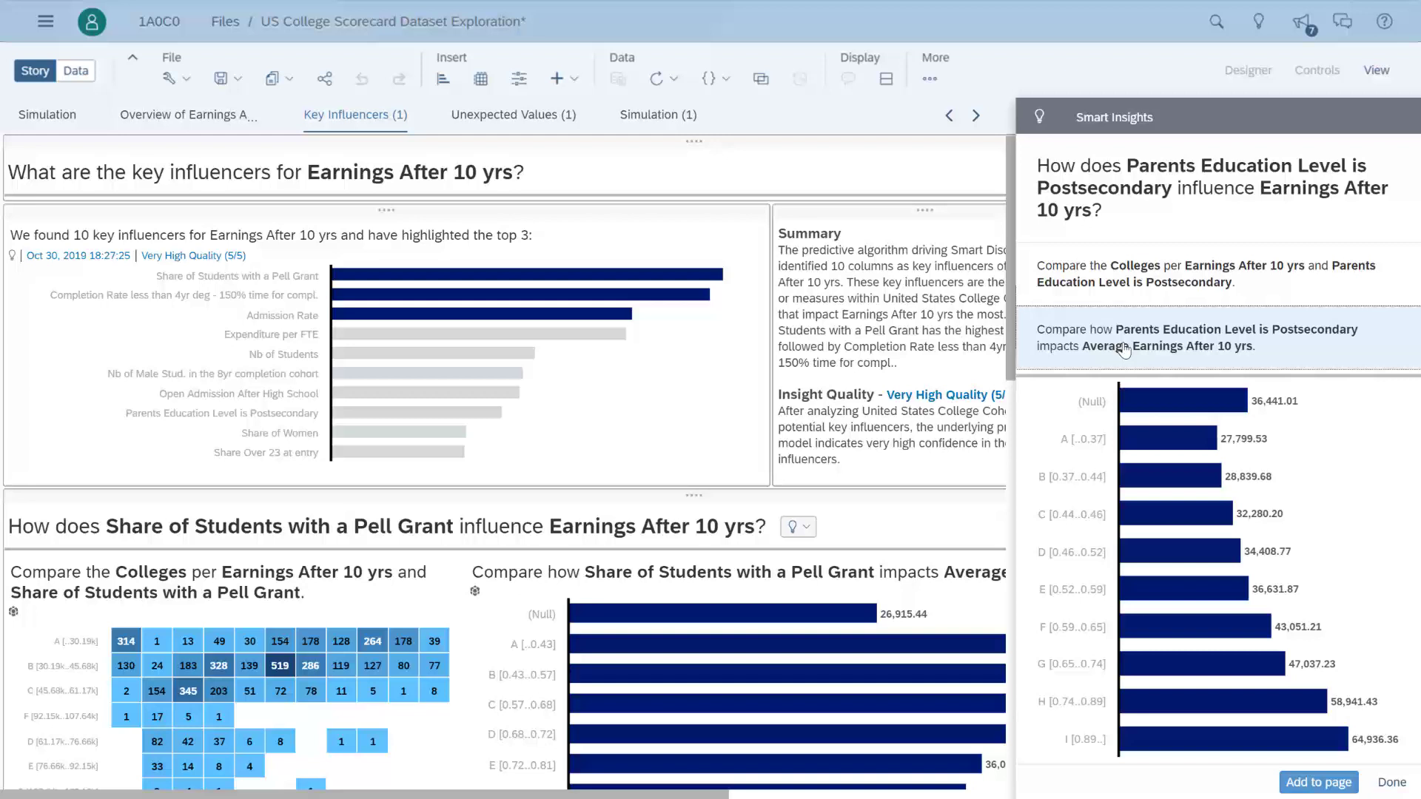
click(1315, 783)
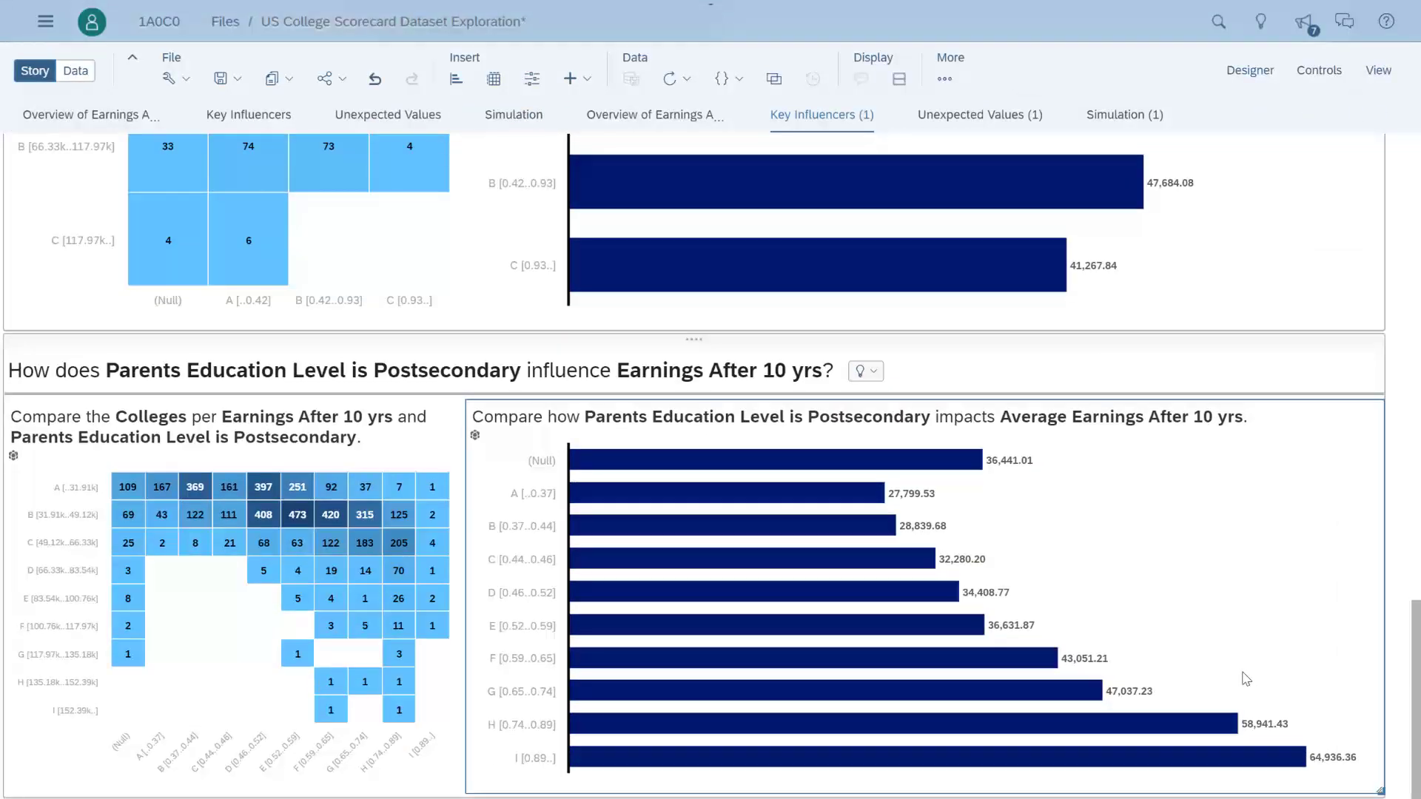
Make the Parents Education Level chart a Combination Column & Line with Share of First Gen as the line
click(1244, 678)
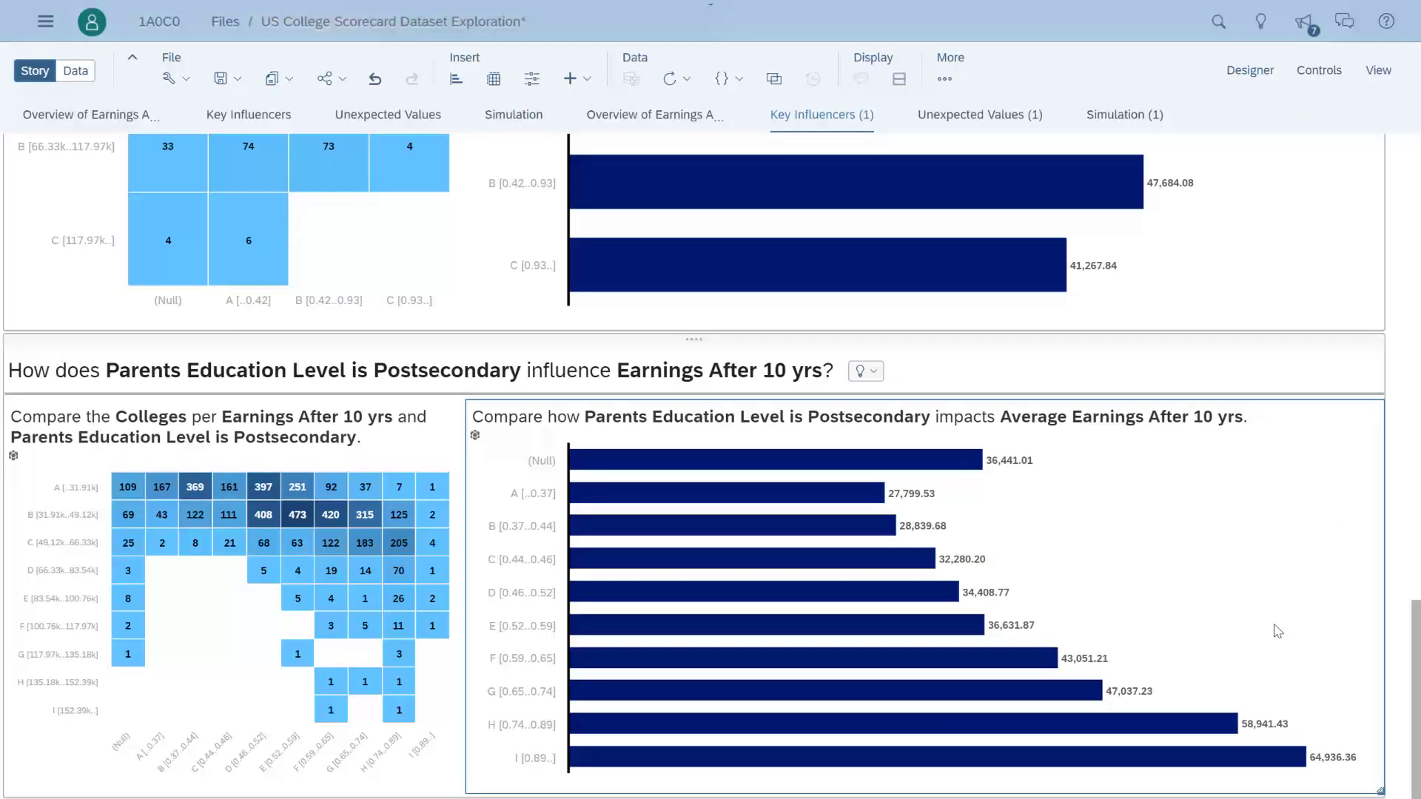
click(1250, 73)
click(1088, 324)
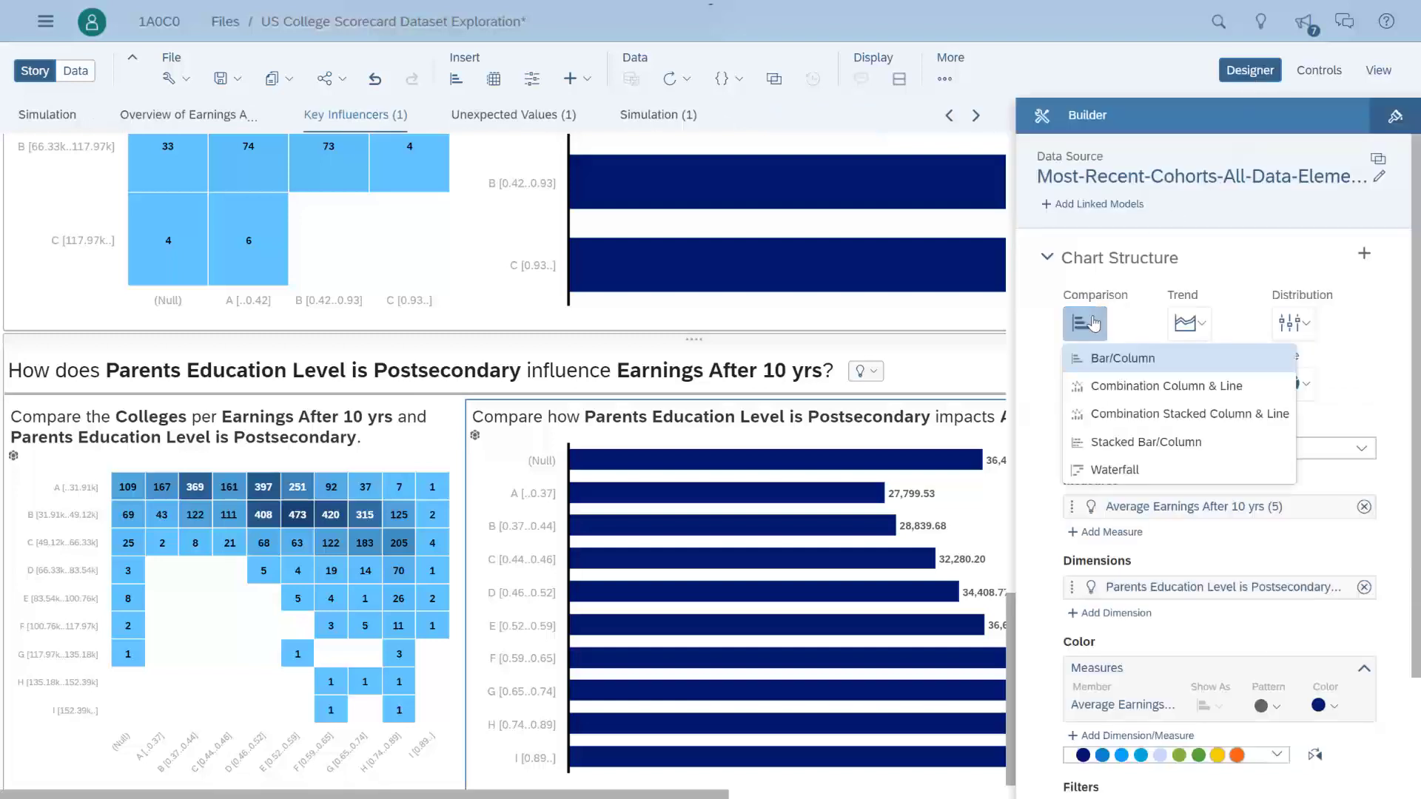
click(1094, 386)
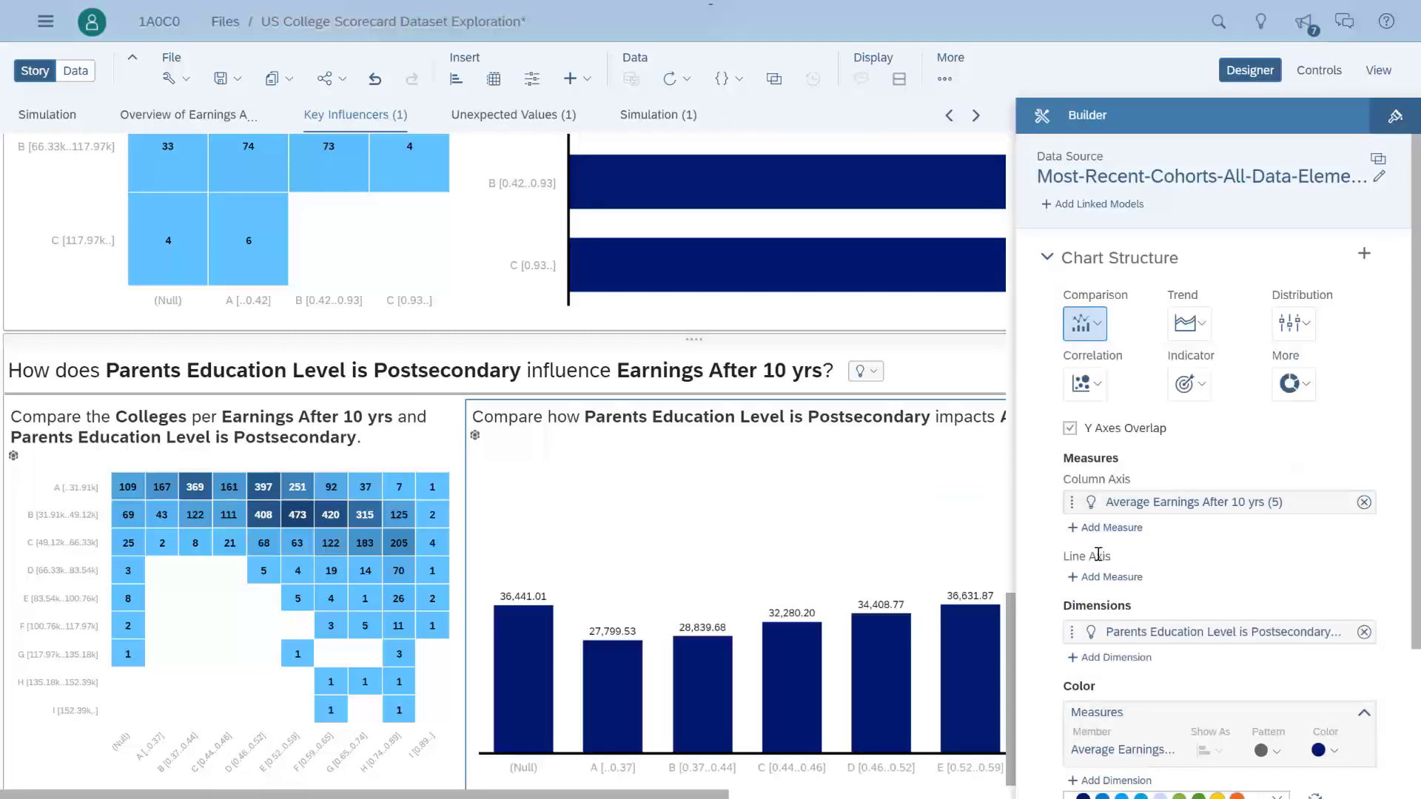
click(1105, 576)
text(shar)
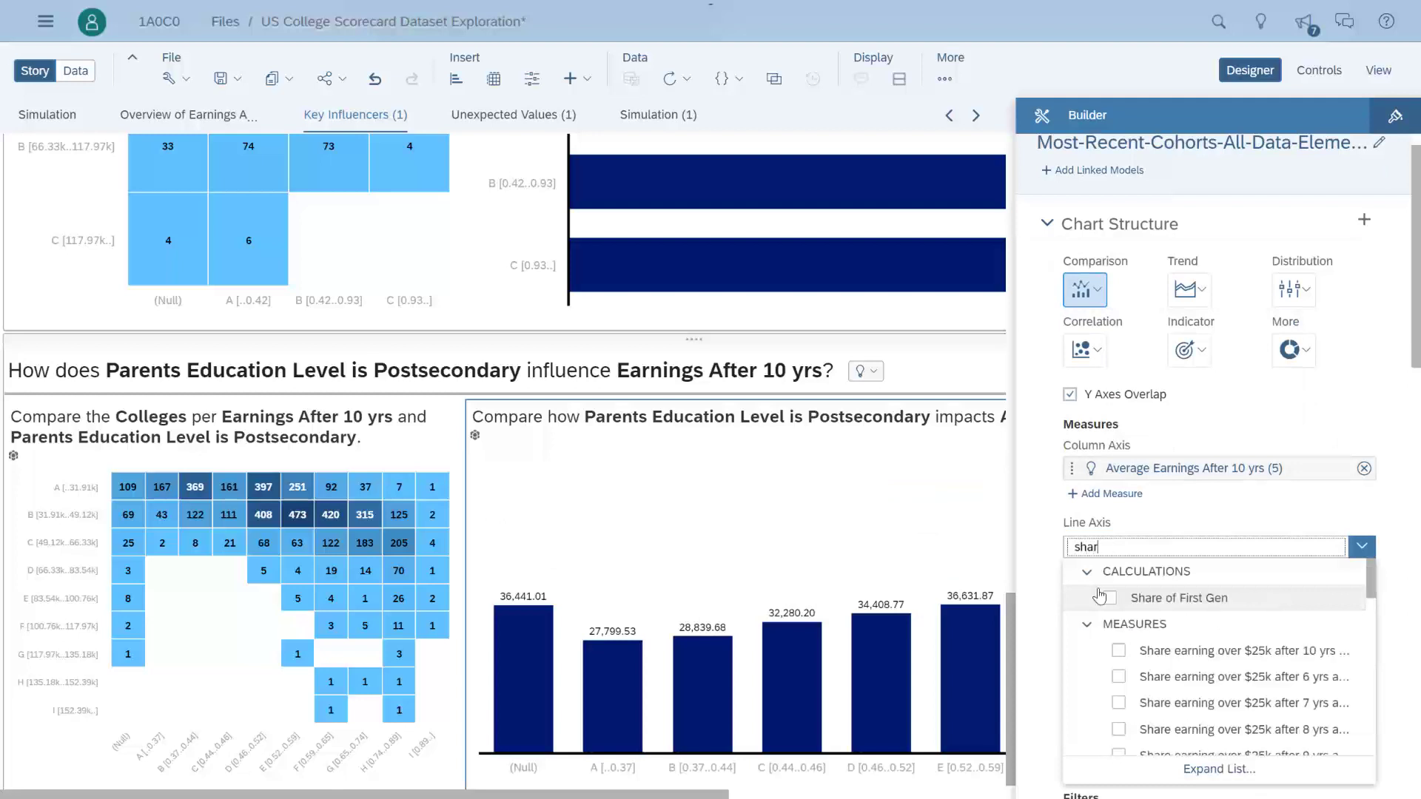
click(1099, 597)
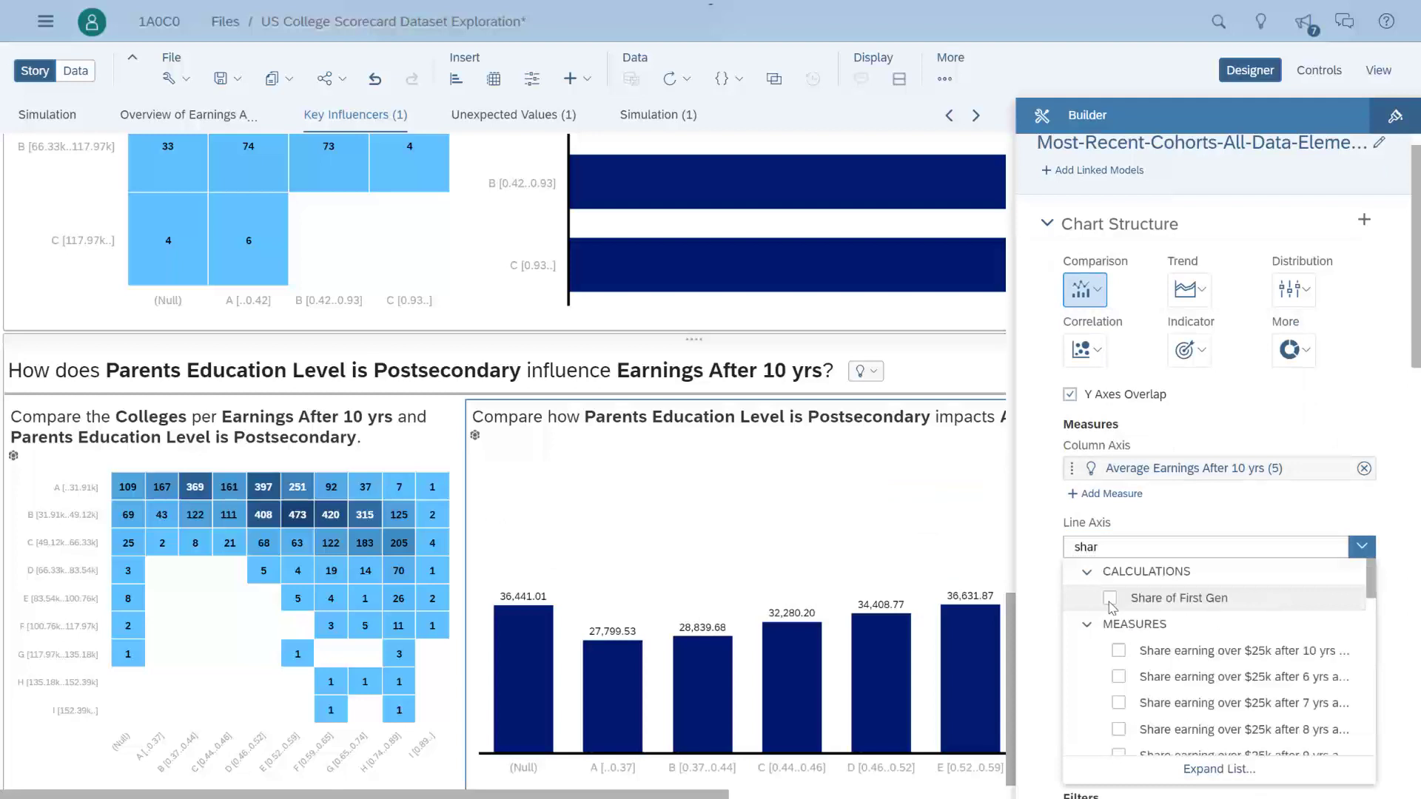
click(1041, 602)
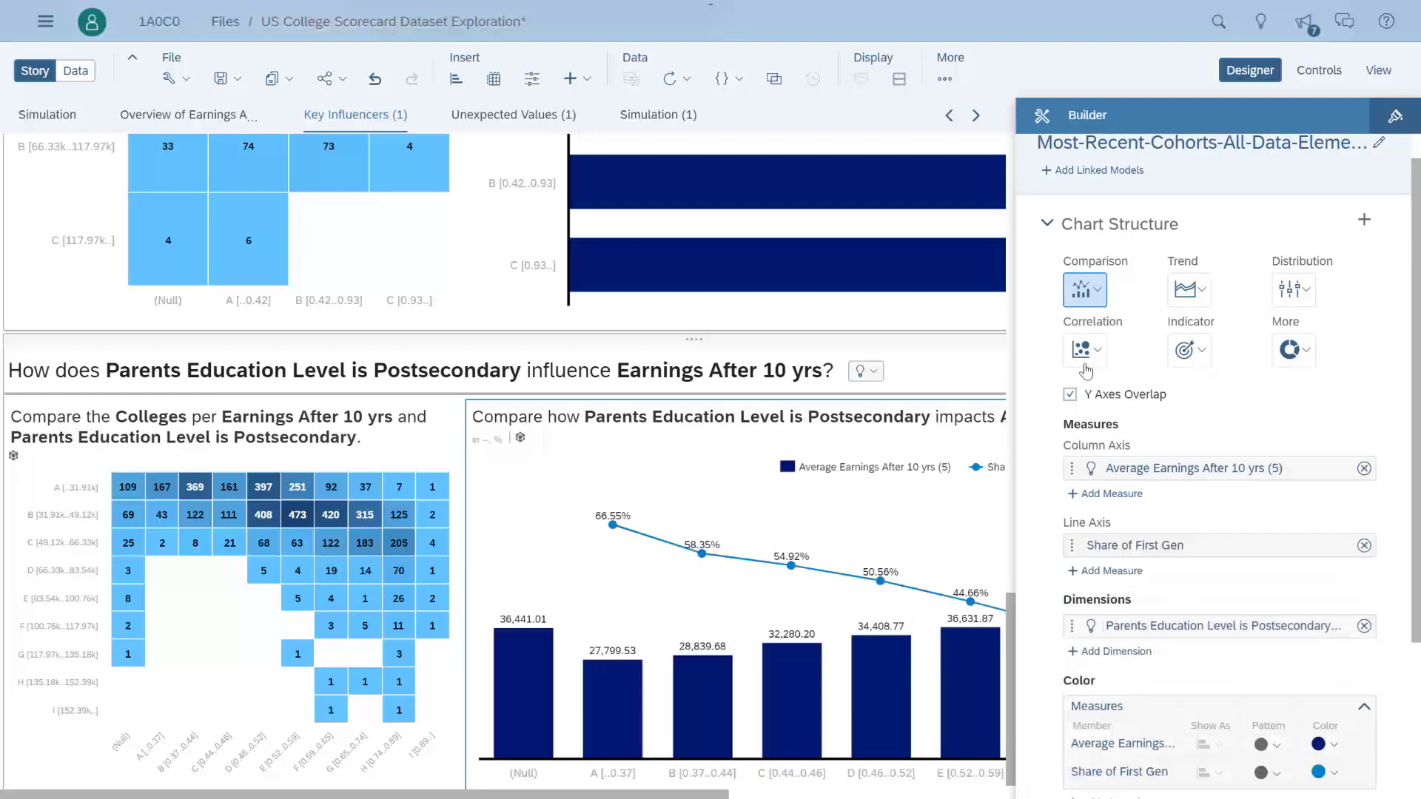
click(1249, 71)
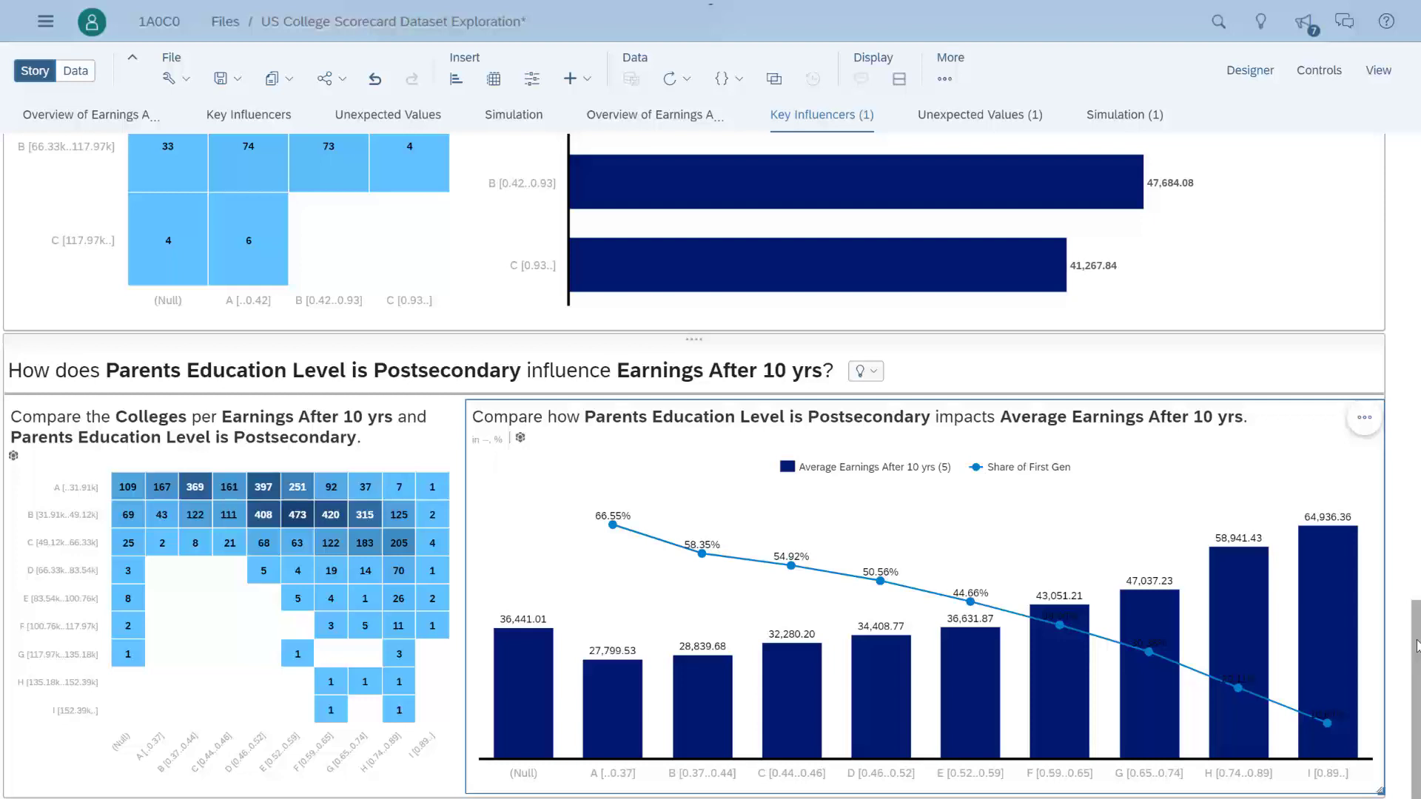
drag(1418, 647, 1419, 181)
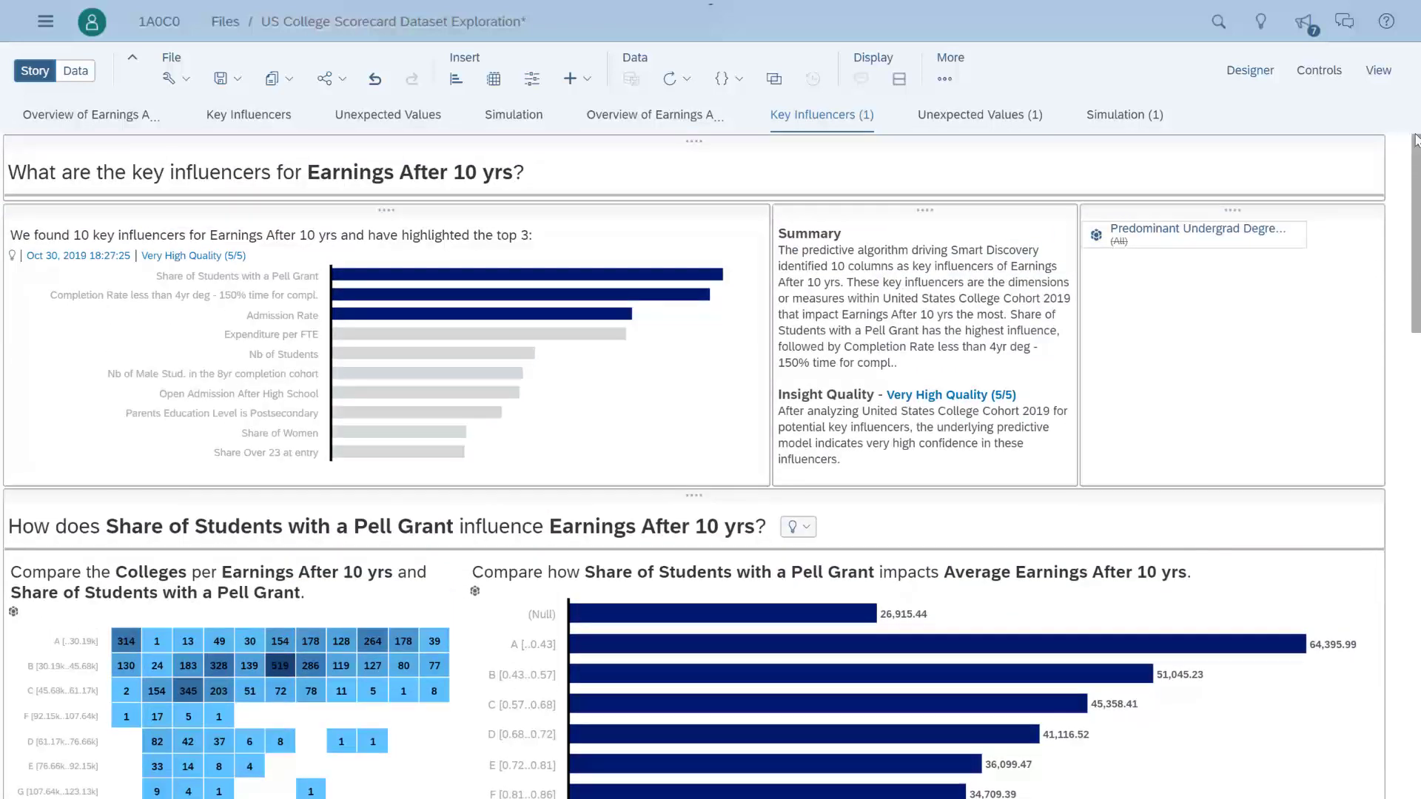
Show the dataset in Grid mode and widen the College (INSTNM) column
click(79, 72)
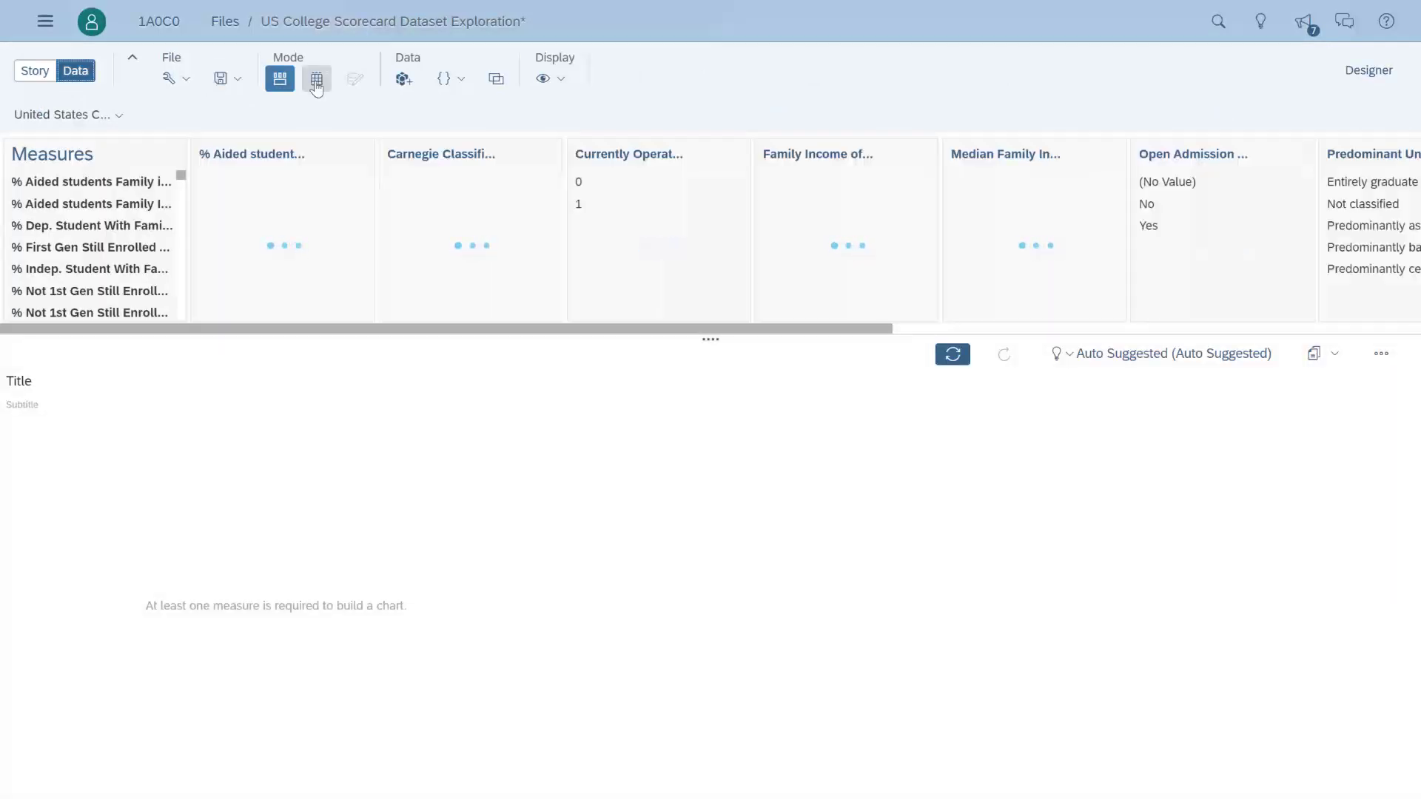
click(317, 80)
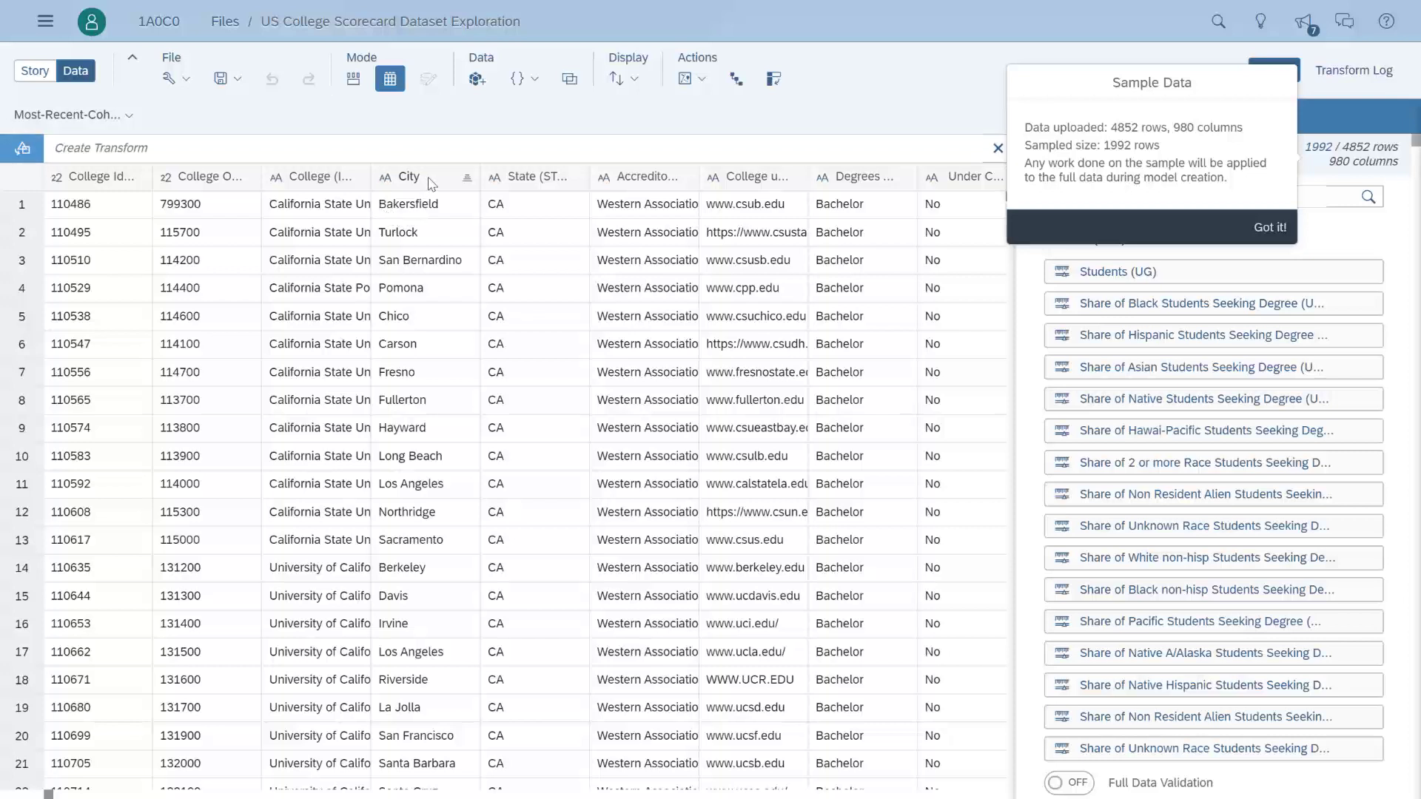
drag(367, 172, 500, 187)
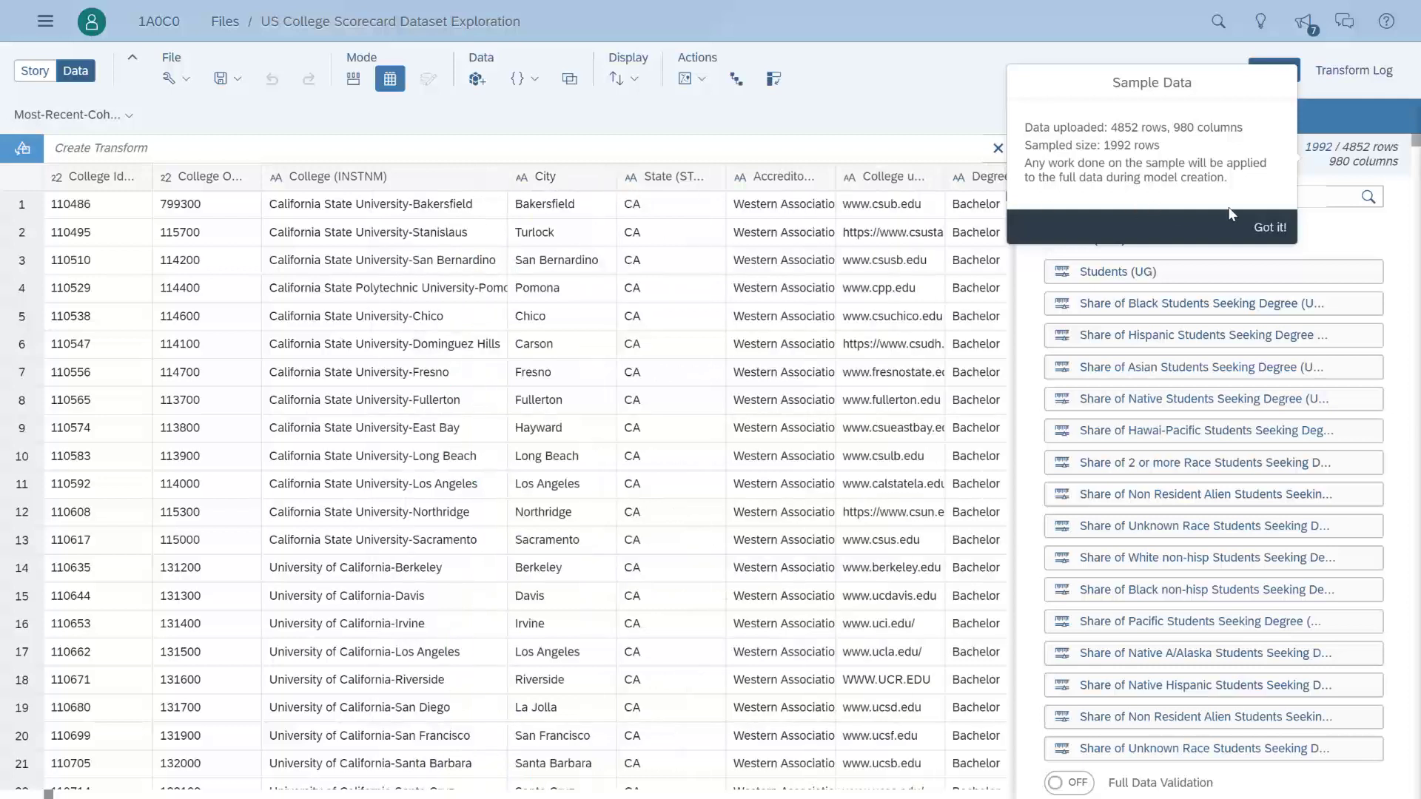
click(1256, 230)
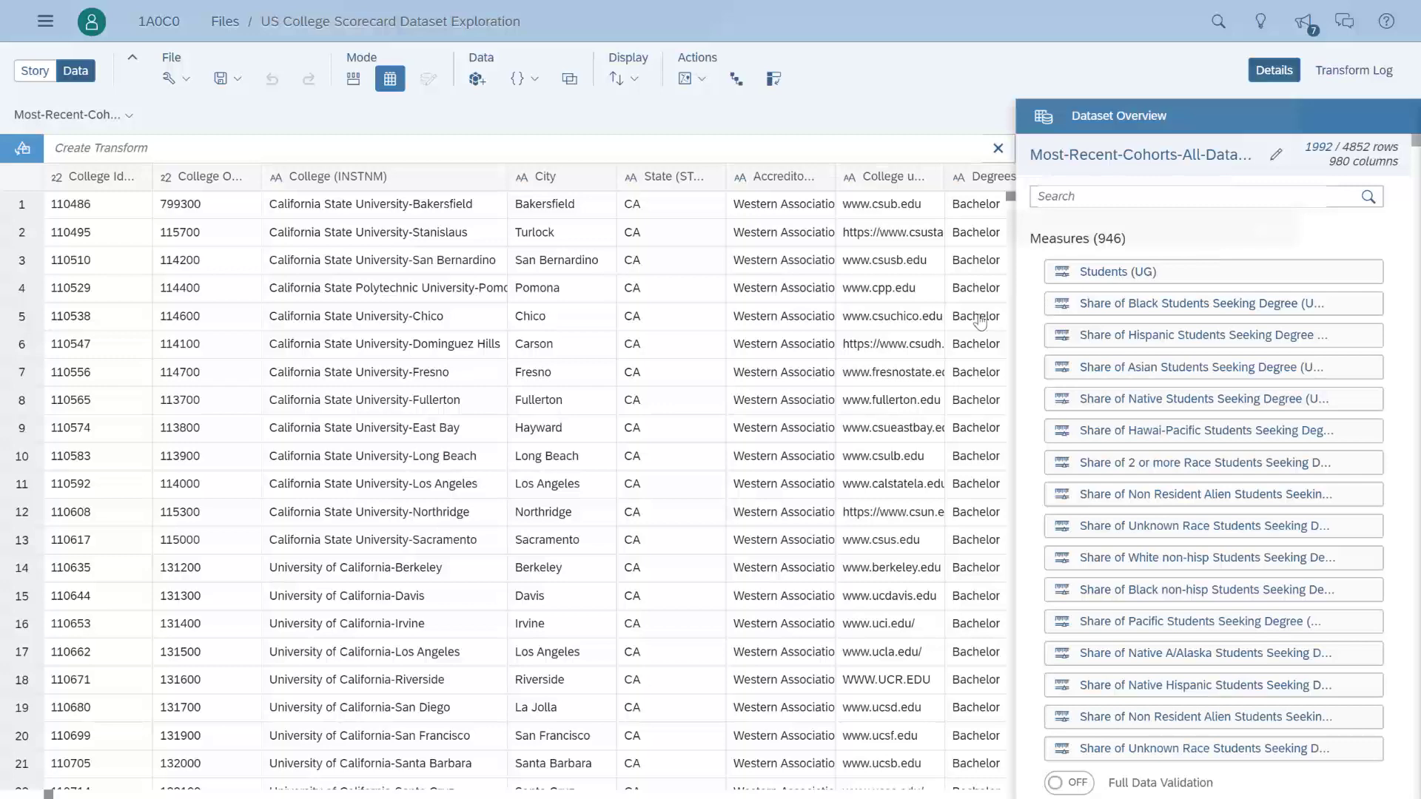
scroll(1005, 344, down, 1)
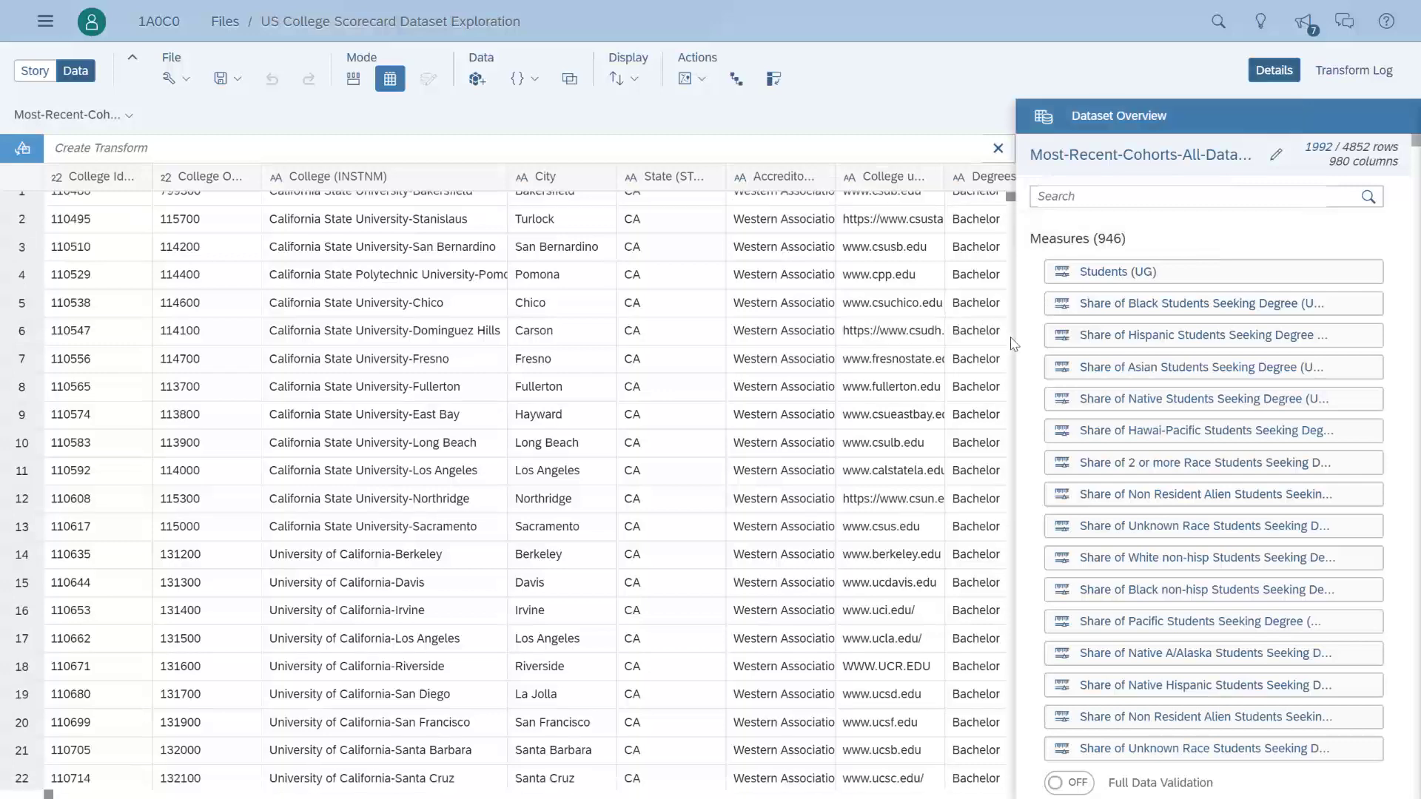
scroll(1006, 345, down, 10)
scroll(1008, 344, down, 5)
scroll(1010, 345, down, 5)
scroll(1011, 345, down, 5)
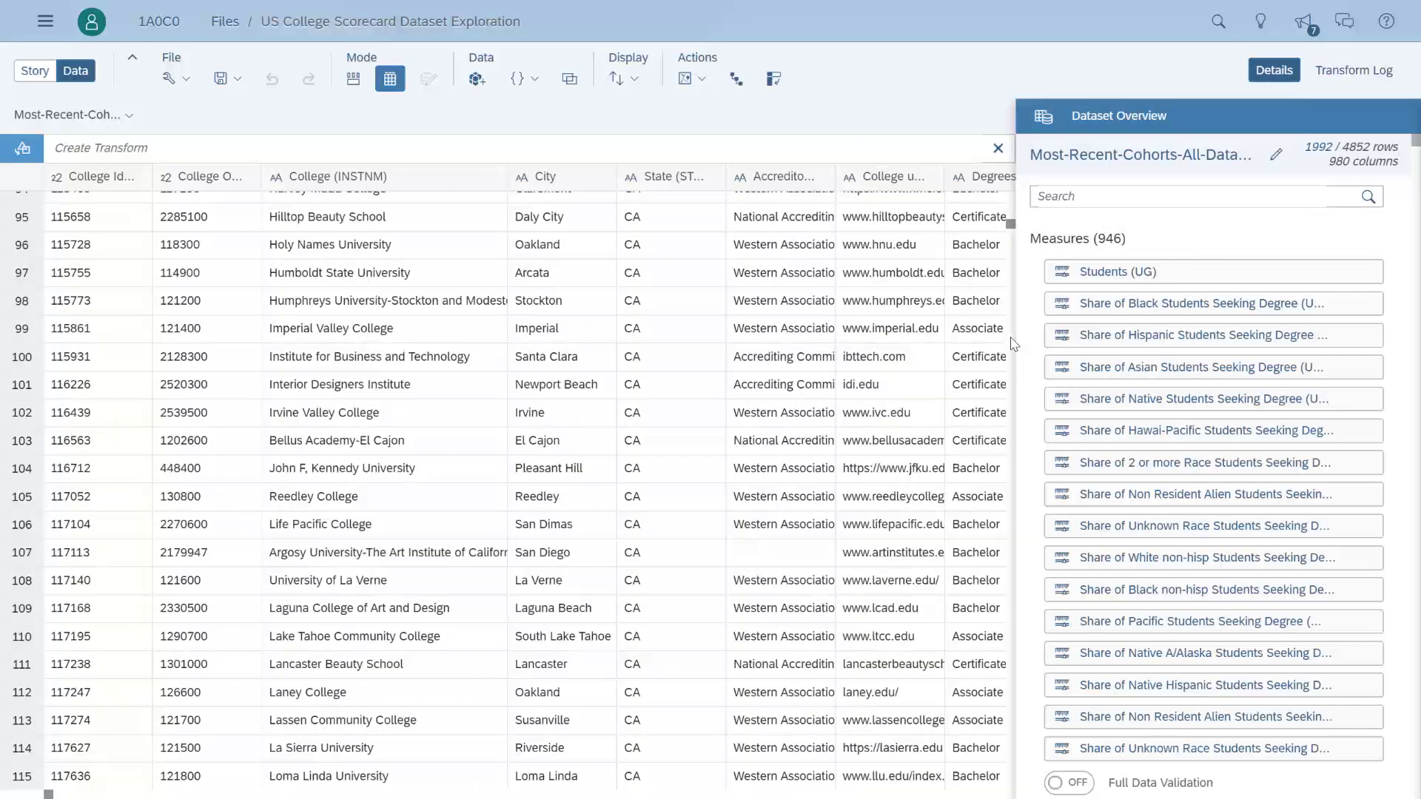
scroll(1011, 344, down, 5)
scroll(1011, 344, down, 5)
scroll(1012, 344, down, 5)
scroll(1011, 345, down, 10)
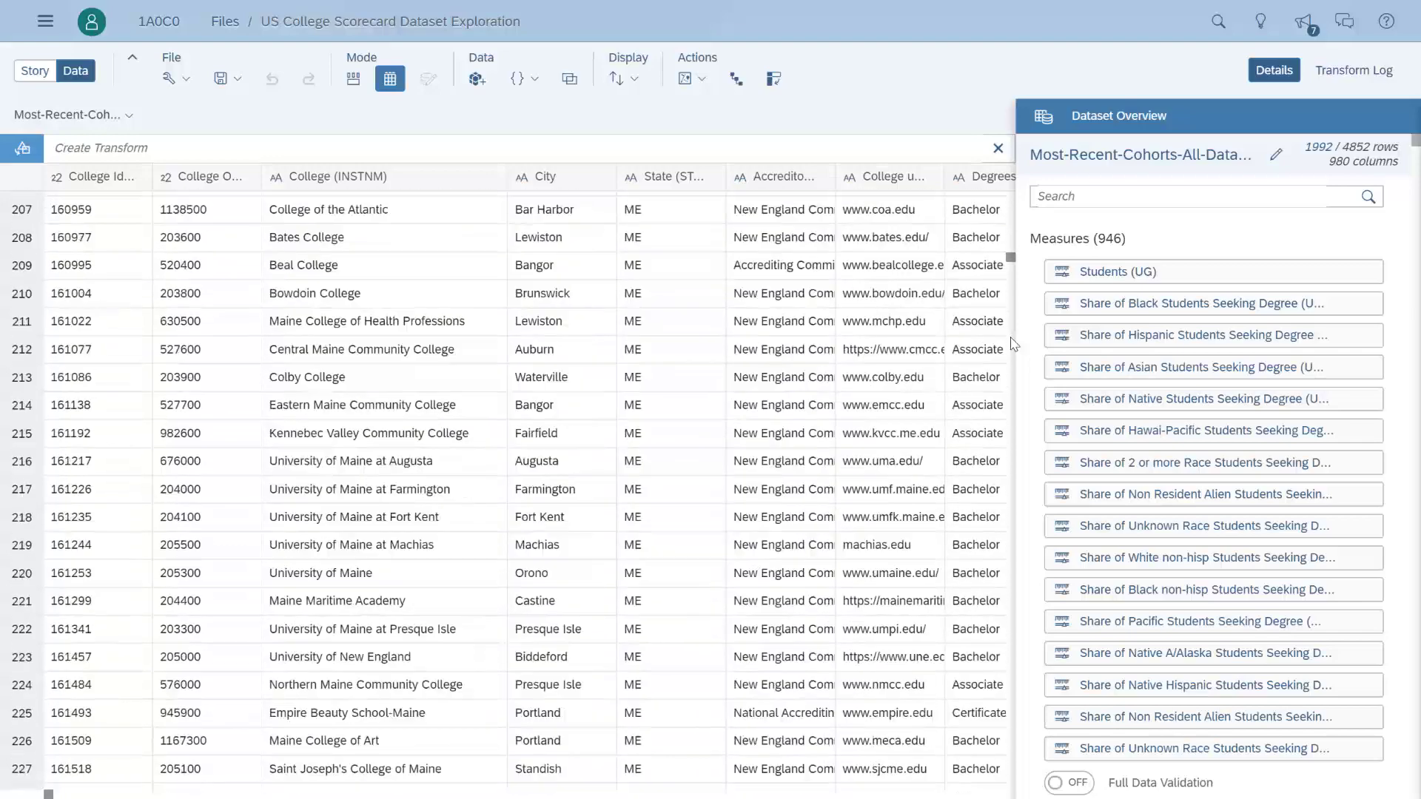
scroll(1012, 345, down, 5)
scroll(1012, 344, down, 10)
scroll(1012, 345, down, 5)
scroll(1012, 344, down, 10)
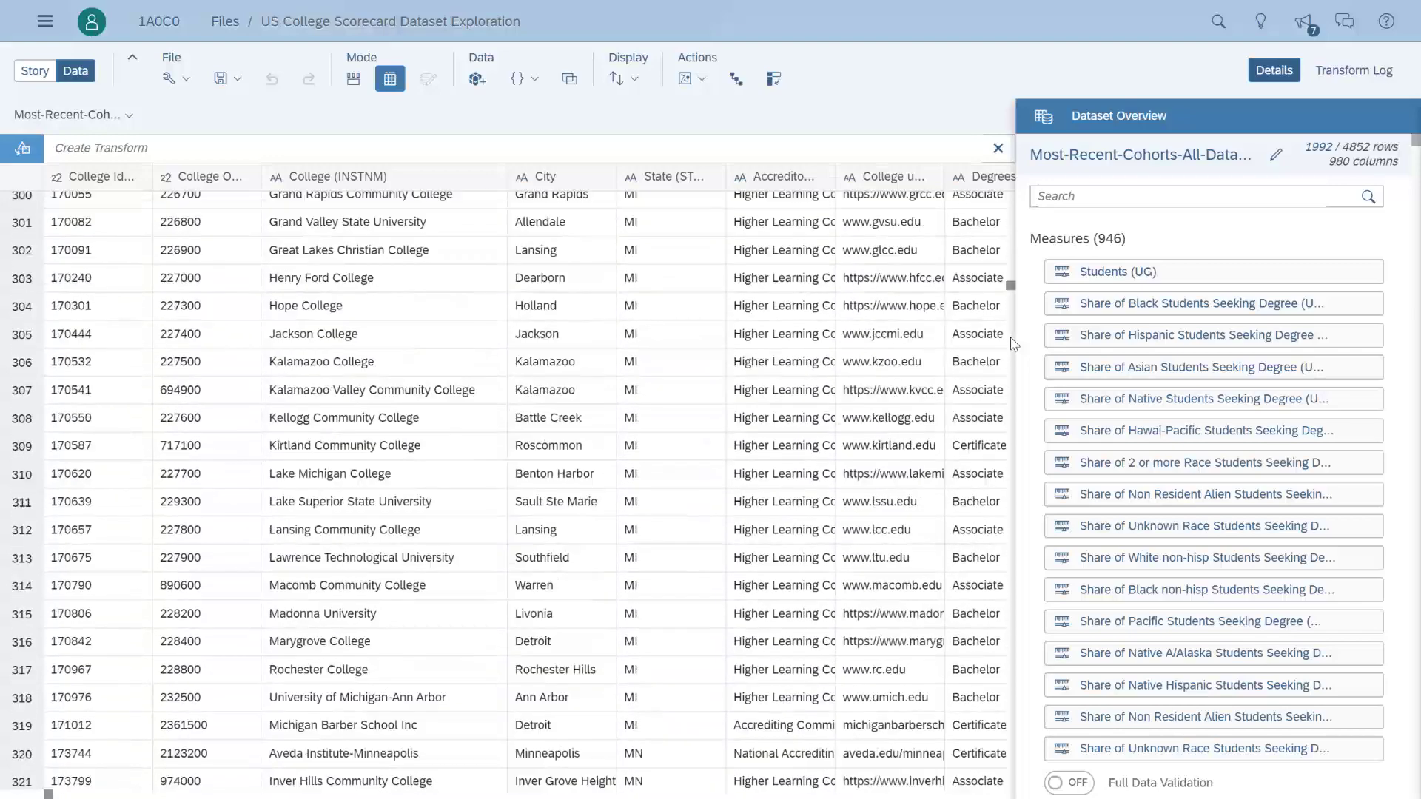
scroll(1012, 345, down, 10)
scroll(1012, 345, down, 10)
scroll(1012, 345, down, 10)
scroll(1011, 344, down, 10)
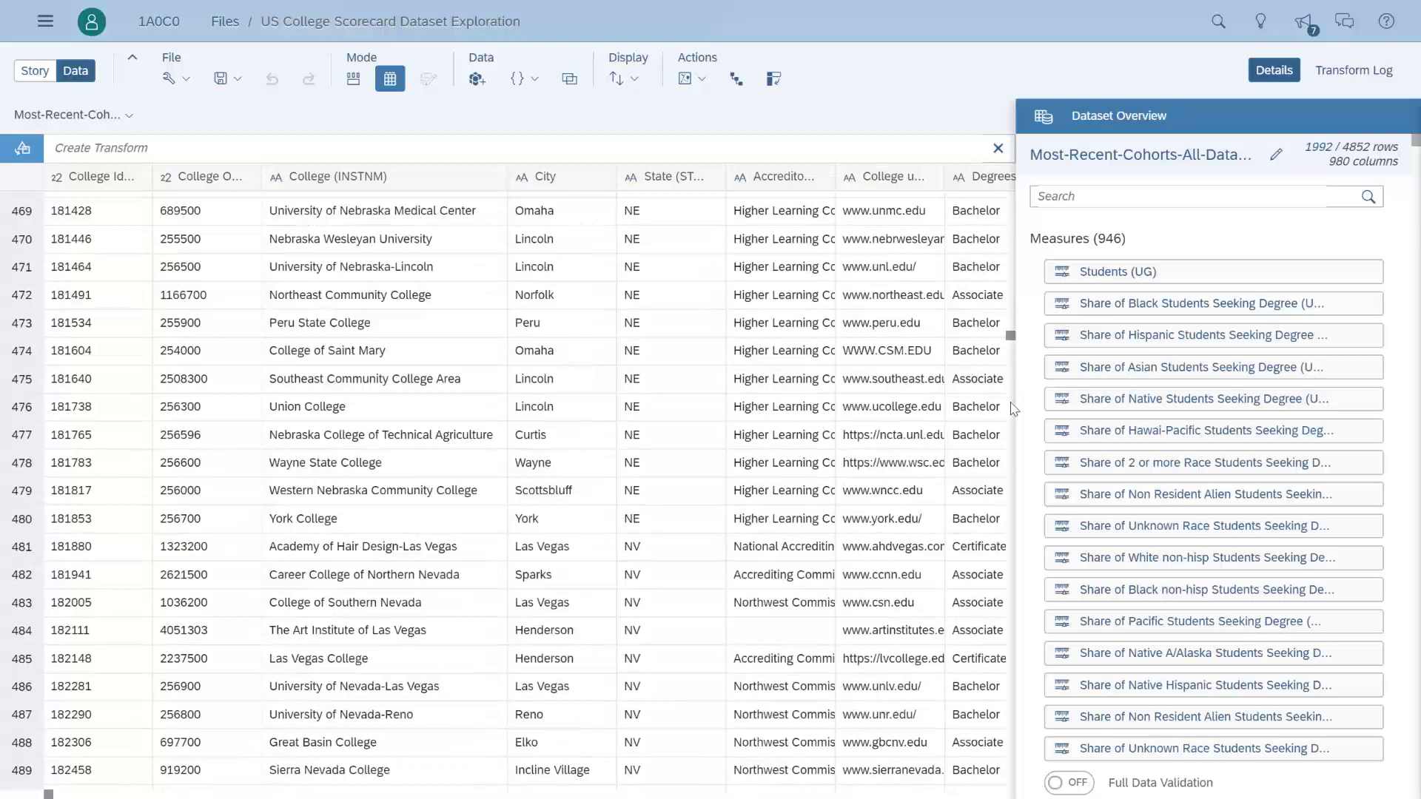
scroll(1011, 412, down, 5)
scroll(1012, 411, down, 5)
scroll(1012, 413, down, 10)
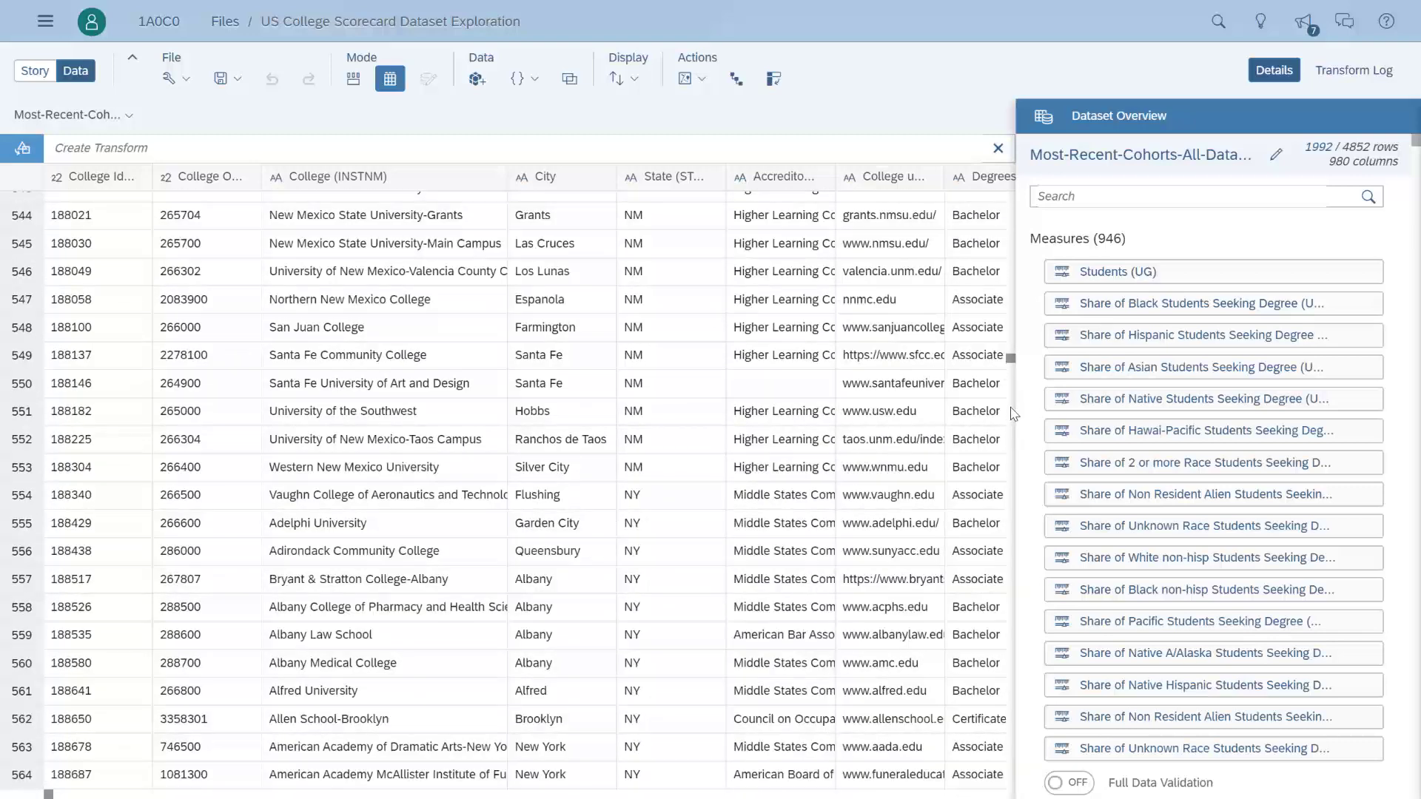
scroll(1012, 415, down, 15)
scroll(1012, 415, down, 15)
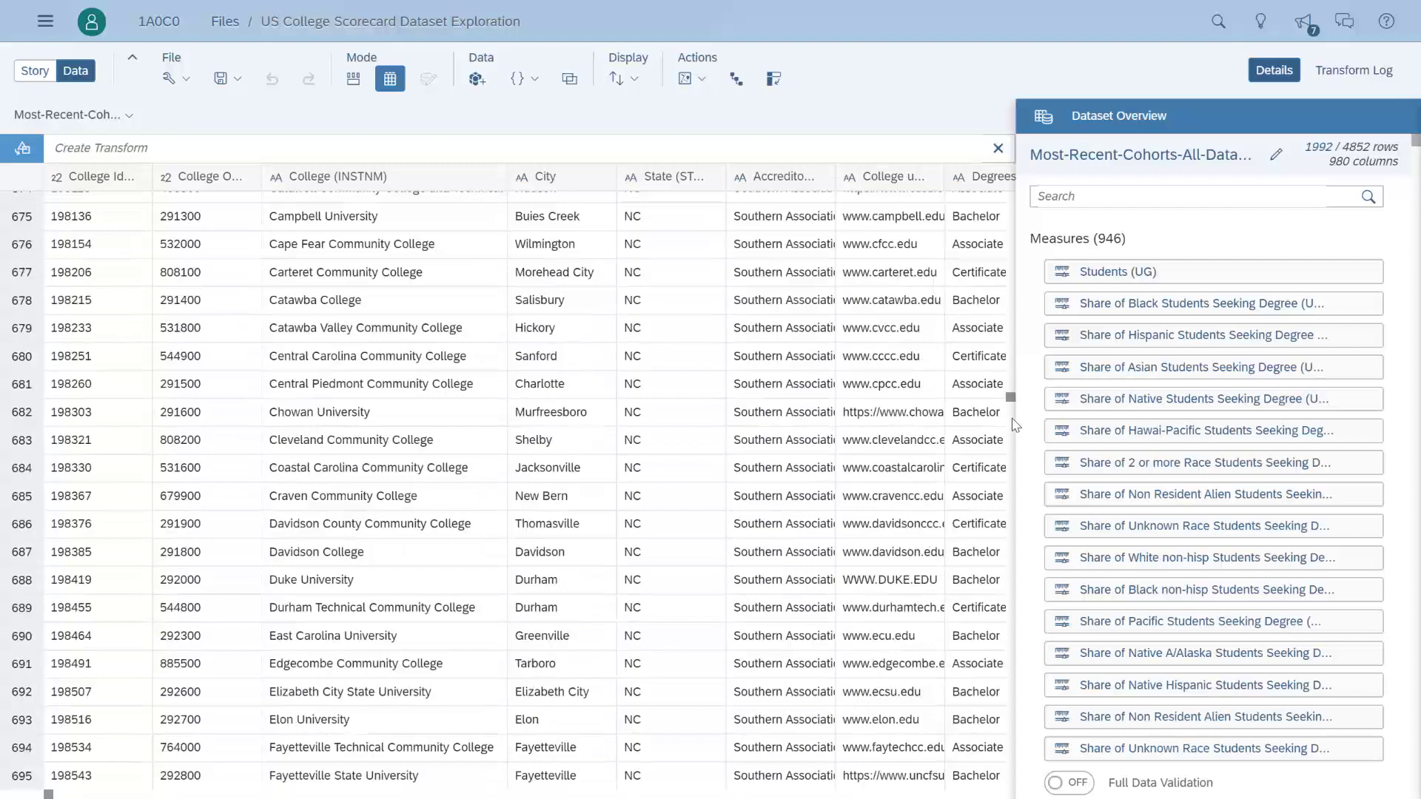
scroll(1014, 426, down, 15)
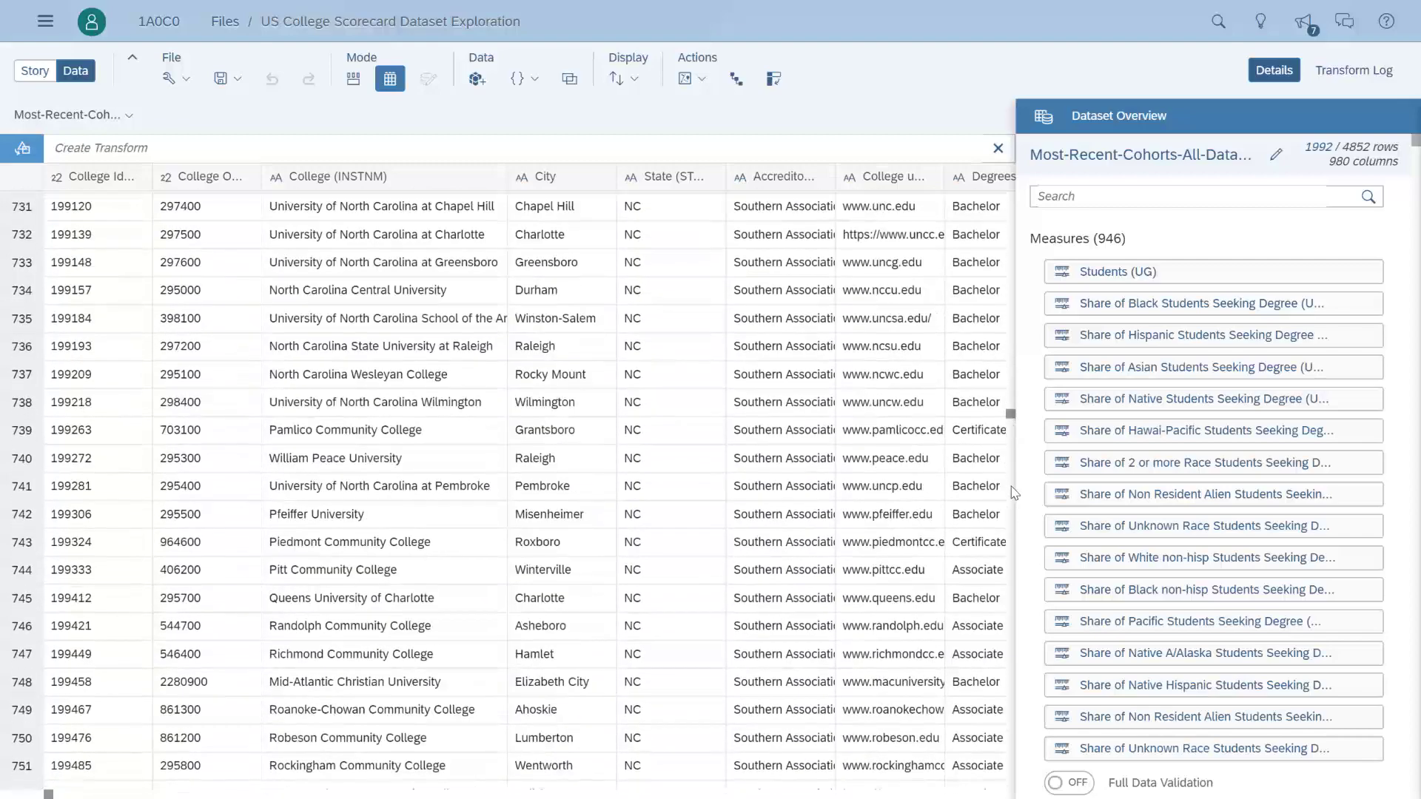
scroll(1011, 486, down, 10)
scroll(1012, 490, down, 15)
scroll(1015, 492, down, 10)
scroll(1012, 492, down, 15)
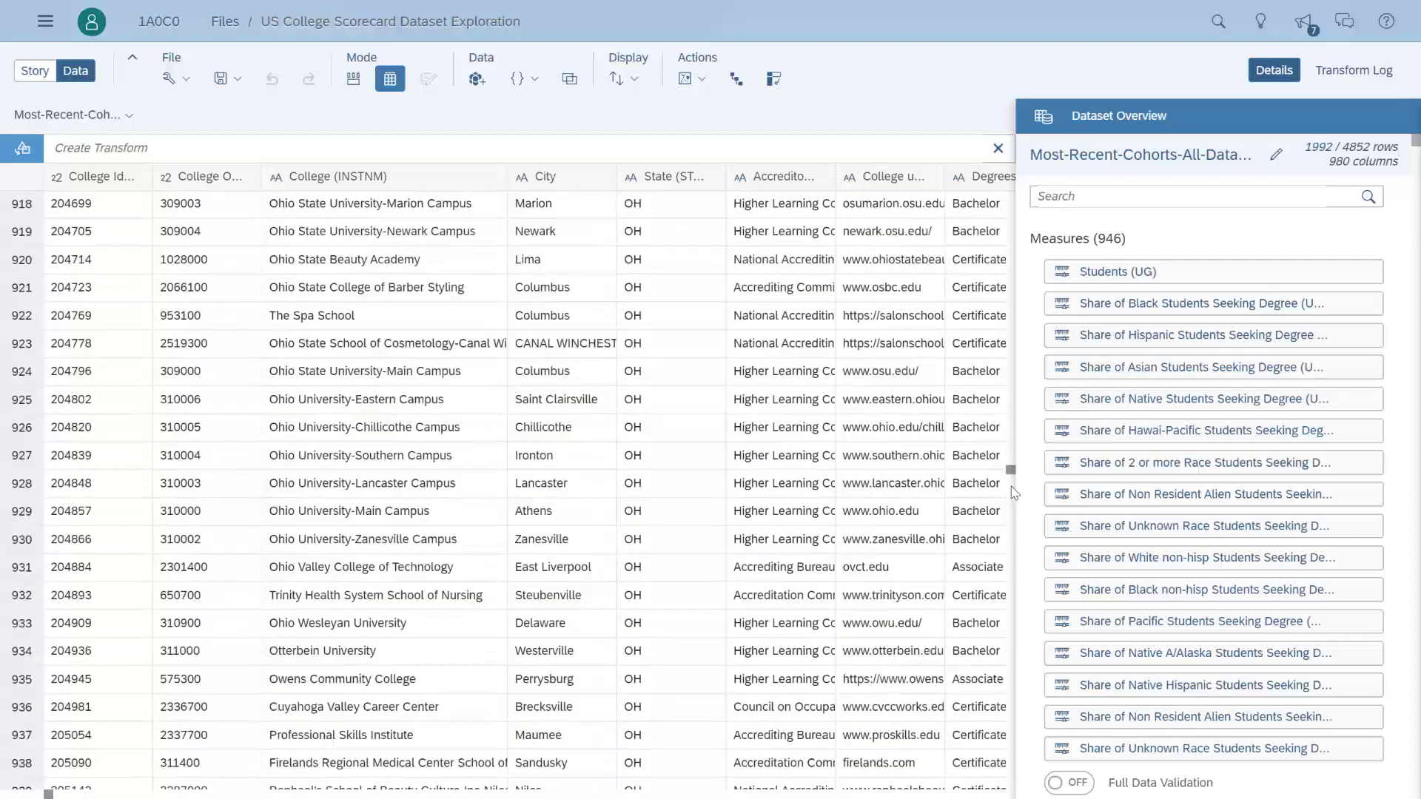
scroll(1011, 492, down, 10)
scroll(1012, 491, down, 5)
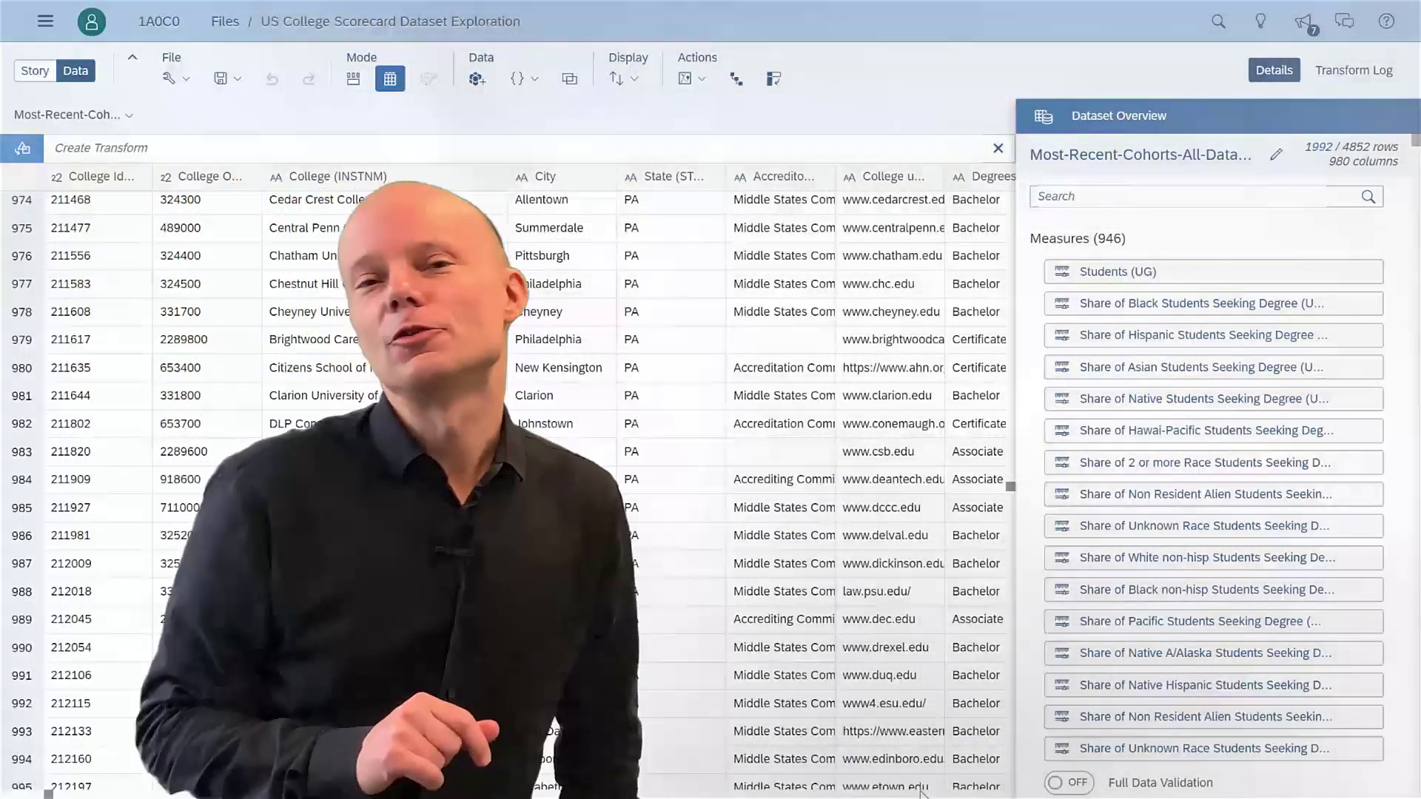
scroll(922, 791, right, 10)
scroll(942, 794, right, 10)
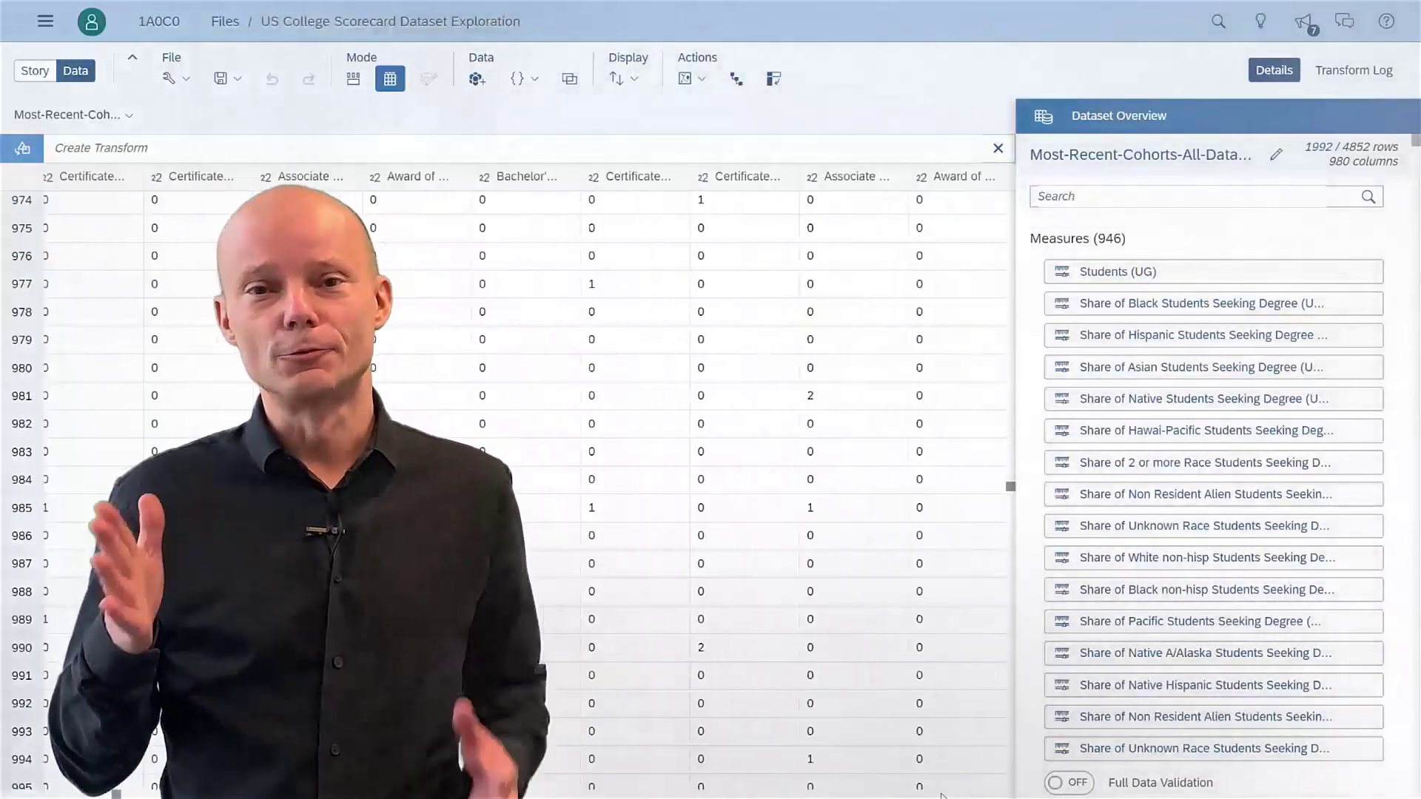
scroll(942, 795, right, 3)
scroll(964, 795, right, 5)
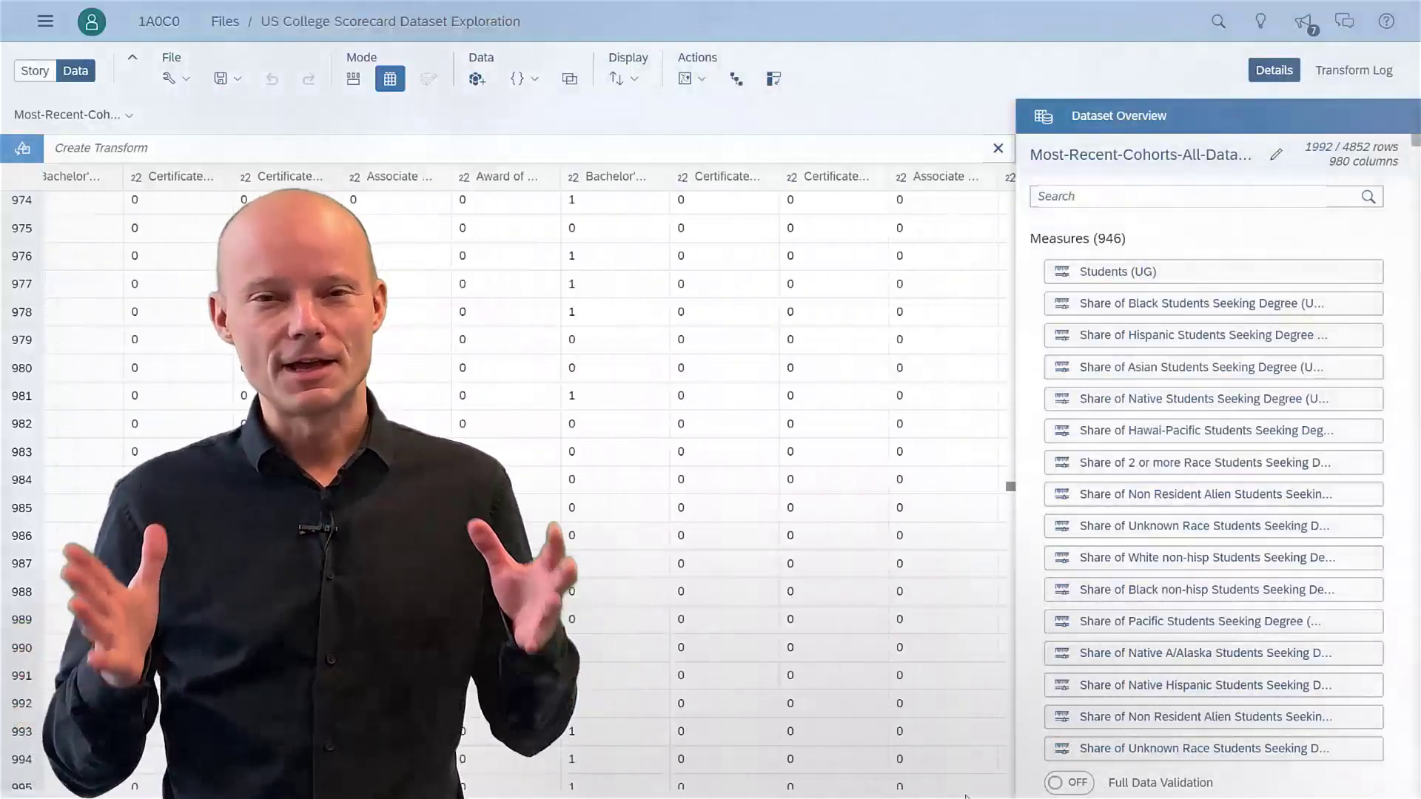
scroll(965, 796, right, 8)
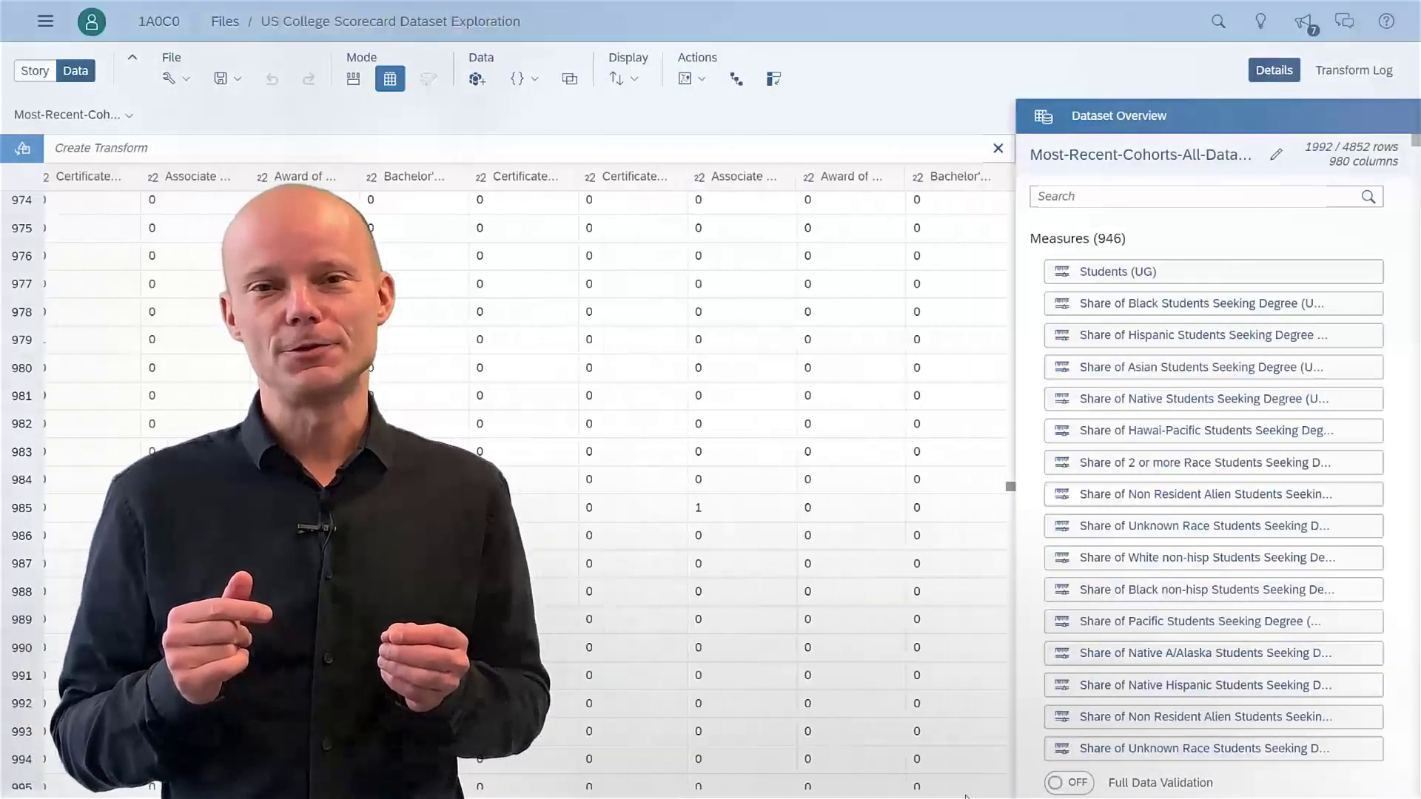
scroll(965, 796, right, 10)
scroll(964, 795, right, 10)
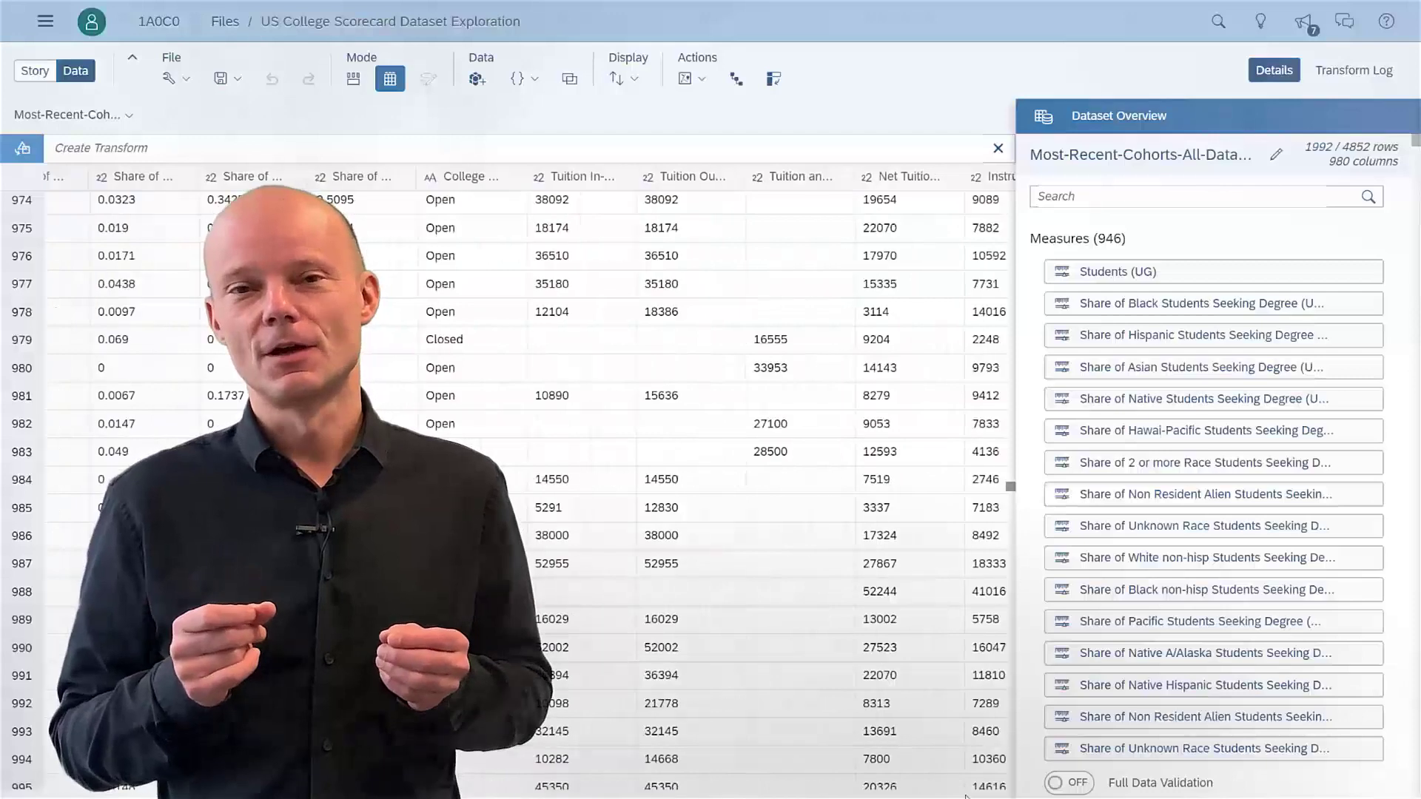
scroll(966, 795, right, 10)
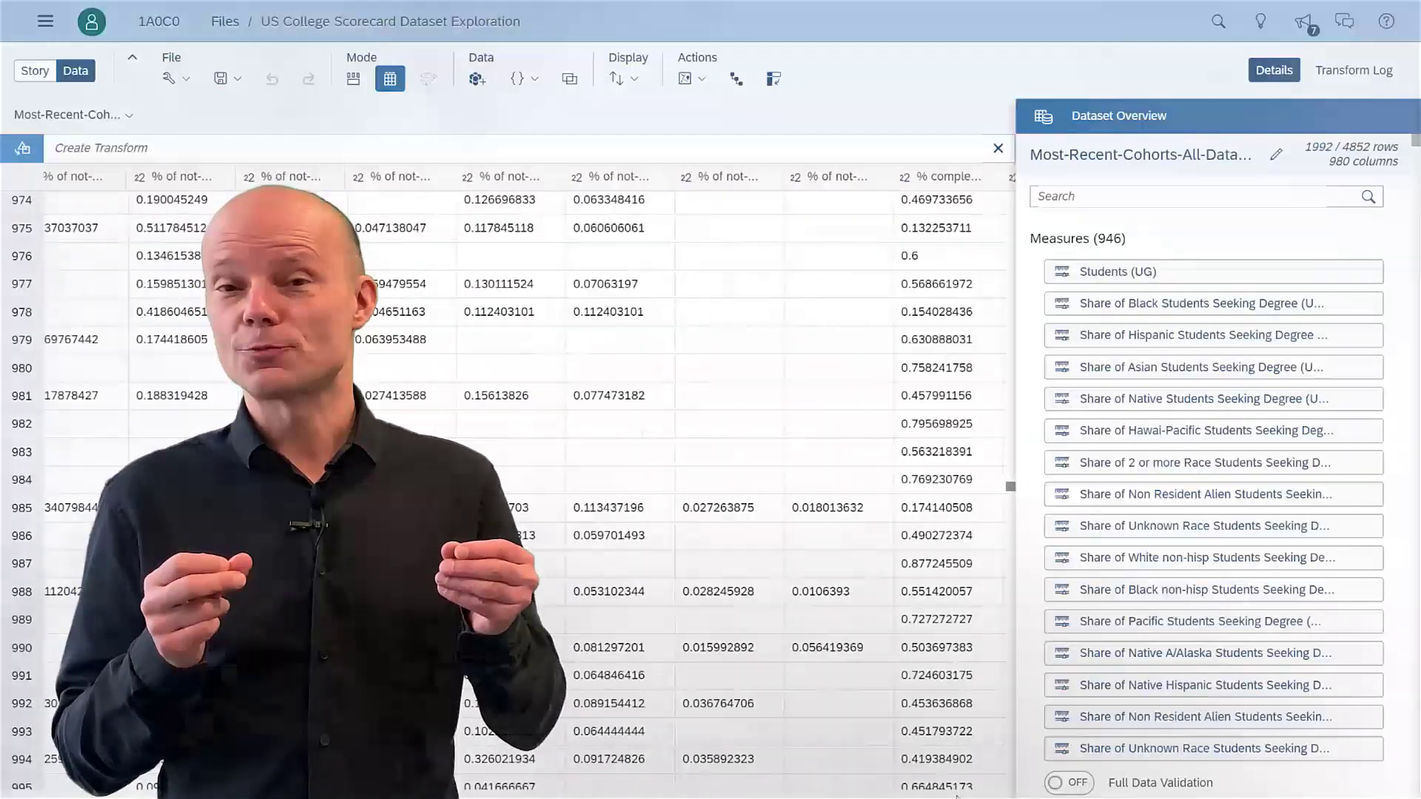
scroll(957, 795, right, 15)
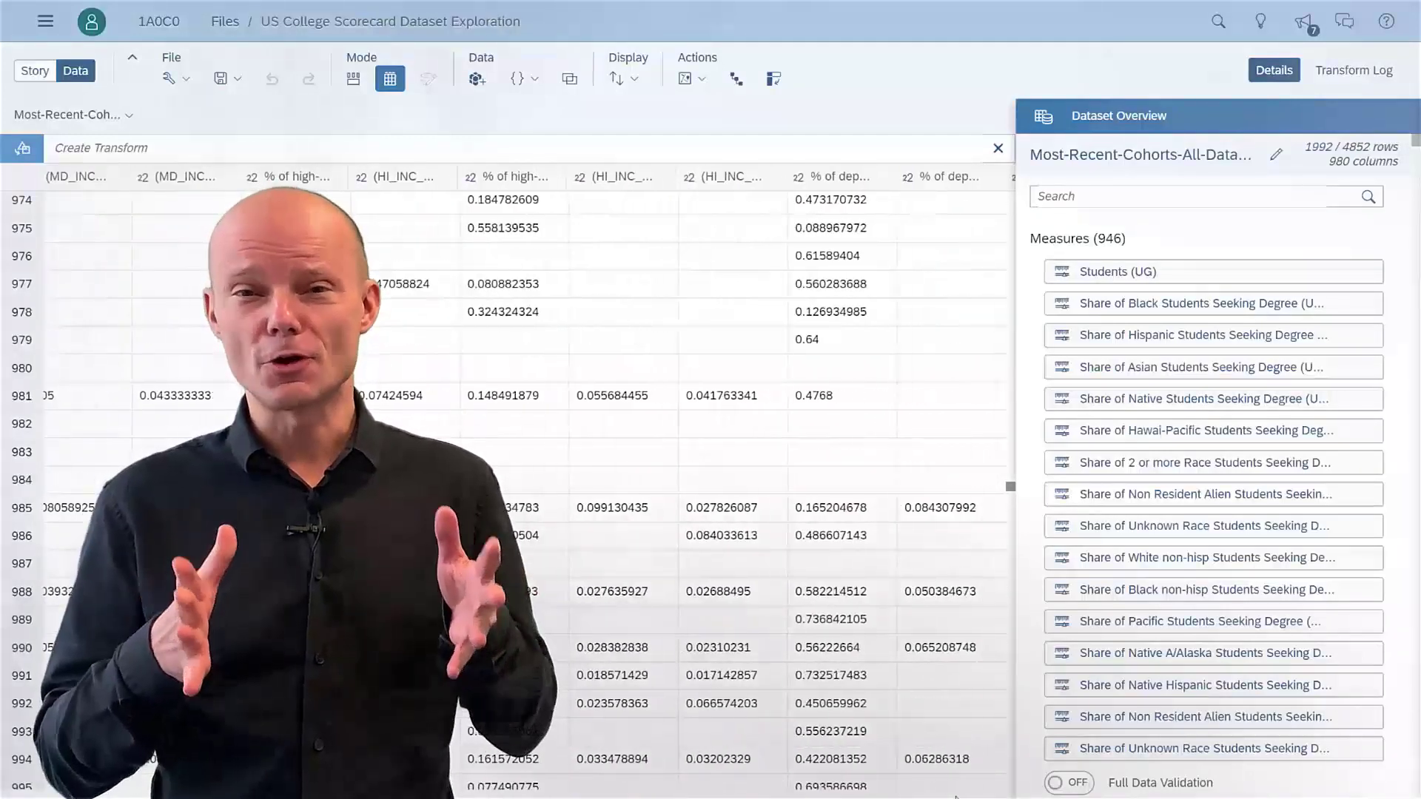
scroll(956, 795, right, 10)
scroll(955, 795, right, 10)
scroll(954, 796, right, 10)
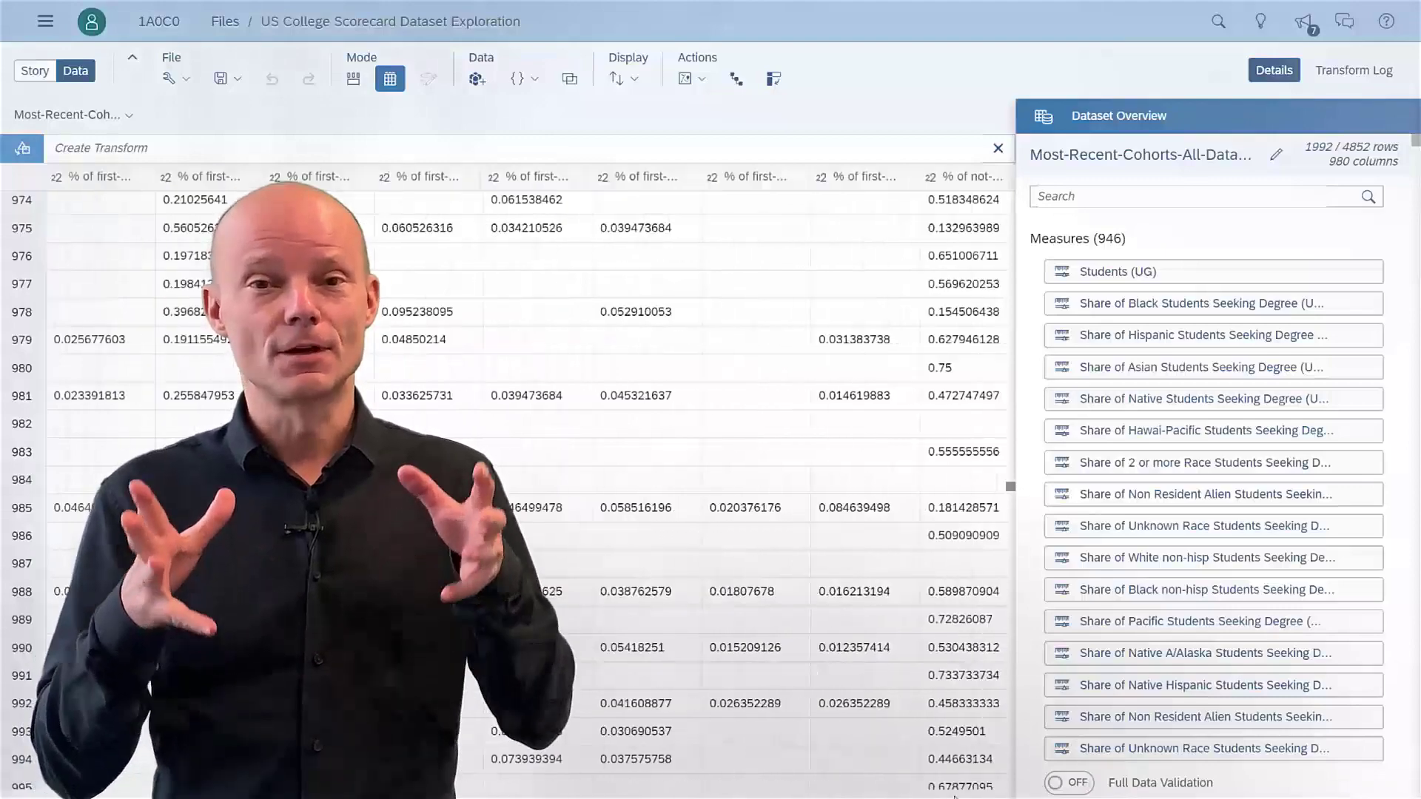
scroll(955, 795, right, 10)
scroll(956, 795, right, 10)
scroll(956, 795, right, 10)
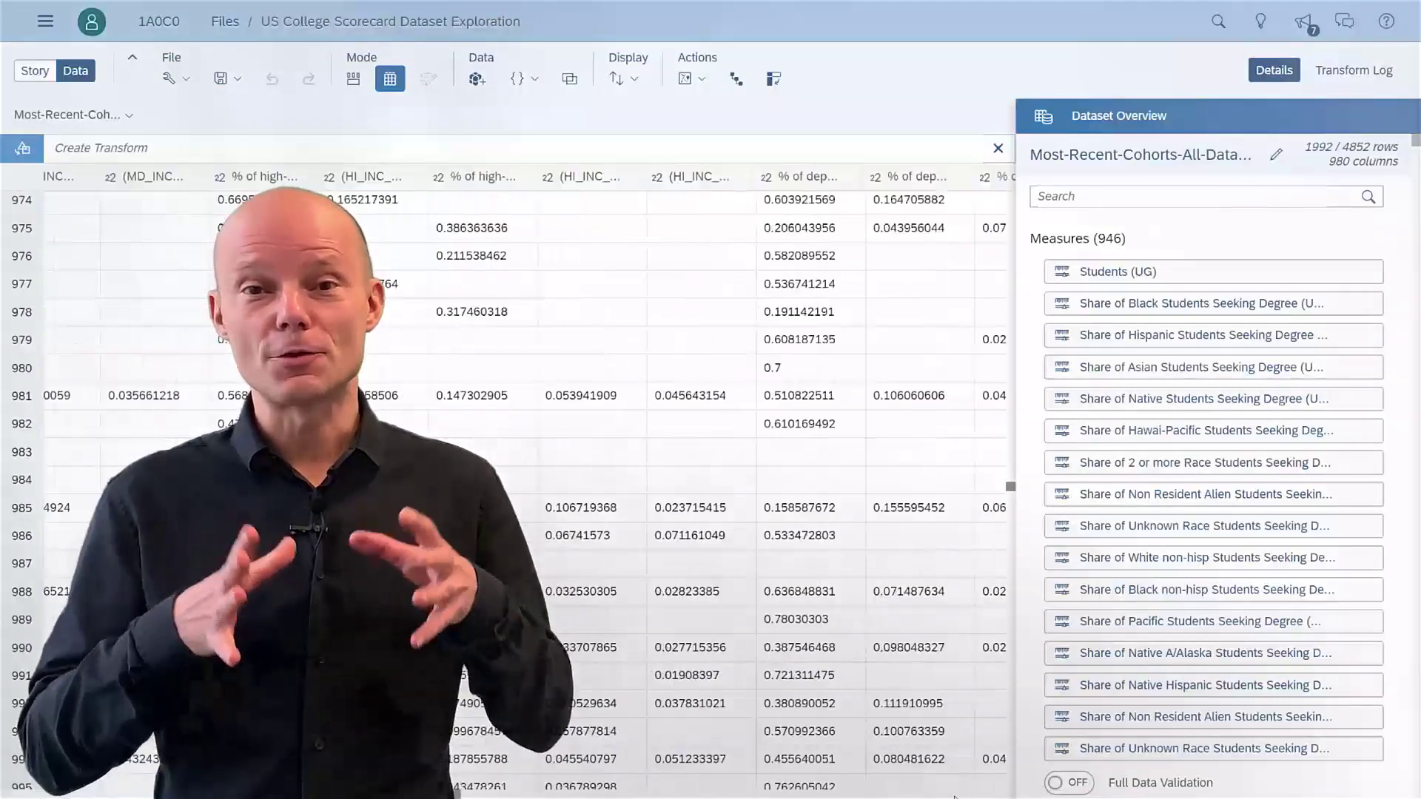
scroll(954, 795, right, 10)
scroll(955, 796, right, 10)
scroll(955, 795, right, 10)
scroll(955, 795, right, 10)
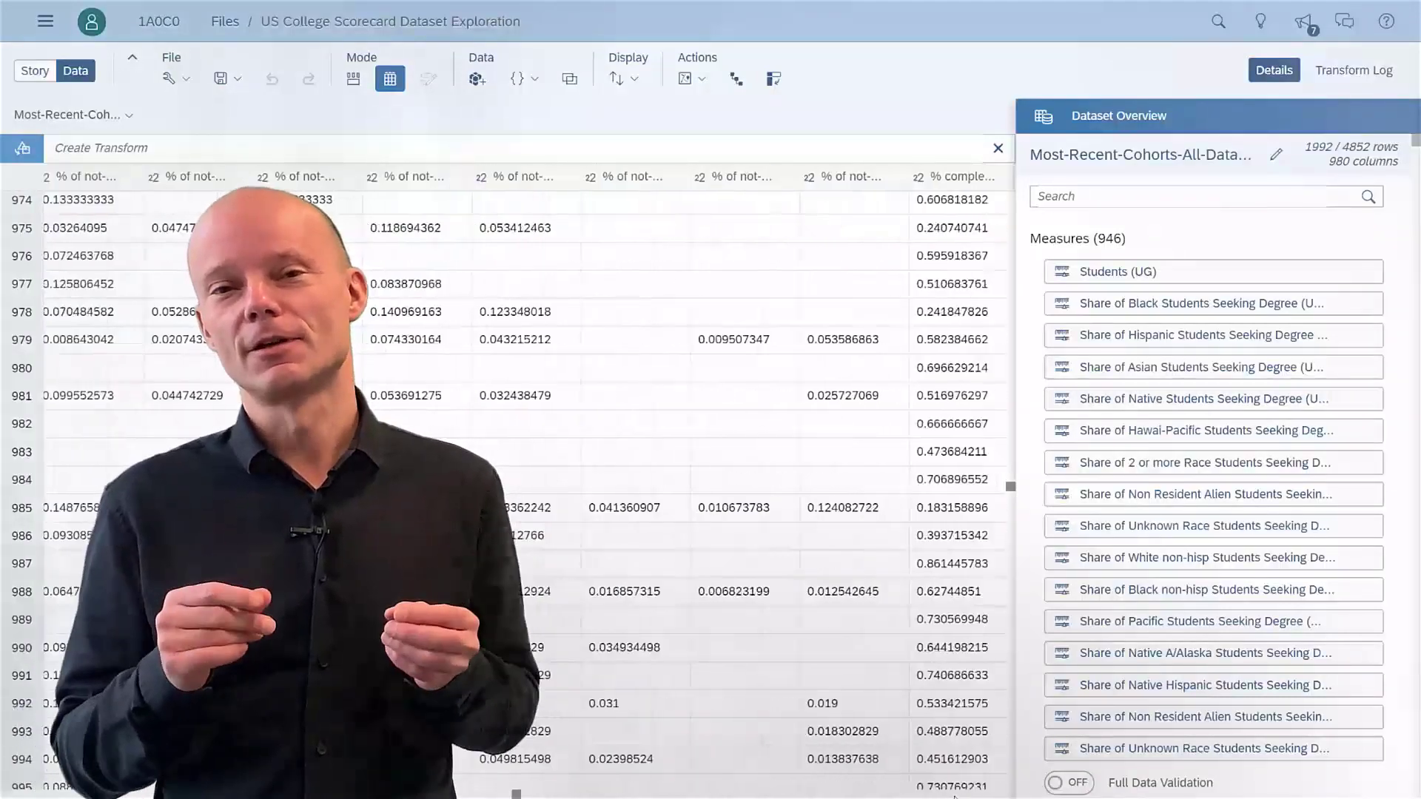
scroll(955, 795, right, 10)
scroll(955, 795, right, 10)
scroll(955, 795, right, 10)
scroll(955, 795, right, 10)
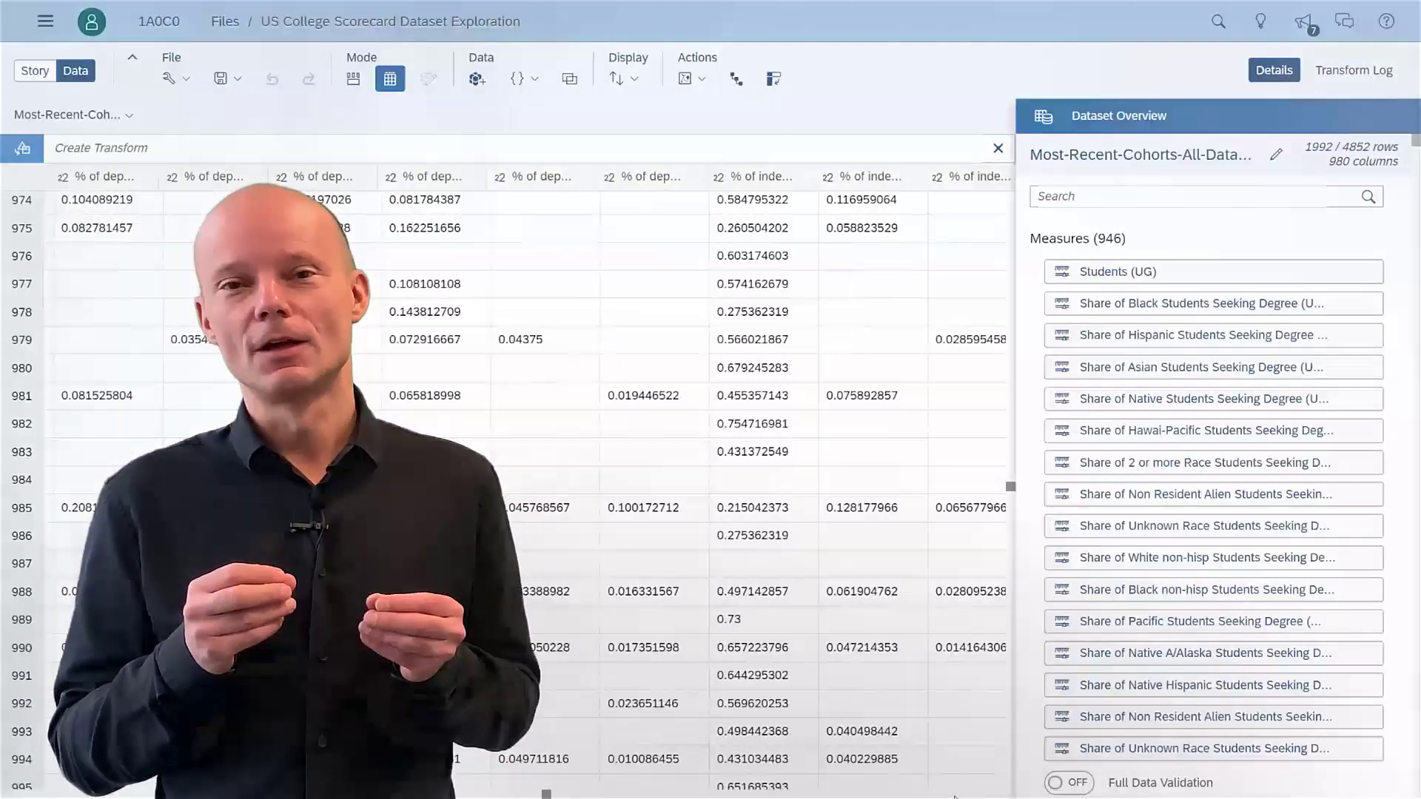
scroll(955, 796, right, 10)
scroll(955, 795, right, 10)
scroll(955, 795, right, 10)
scroll(955, 795, right, 10)
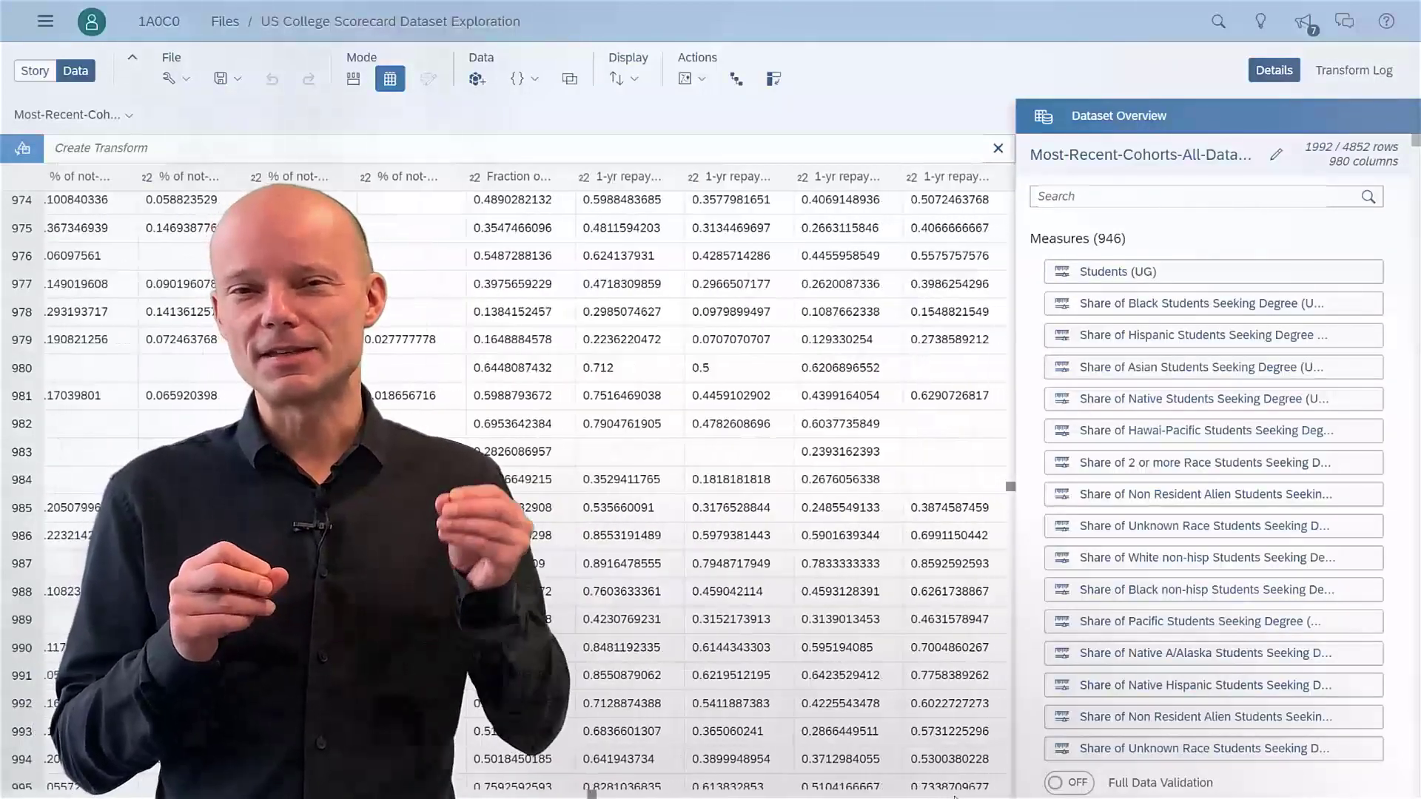
scroll(955, 795, right, 10)
scroll(954, 795, right, 10)
scroll(955, 795, right, 10)
scroll(955, 796, right, 10)
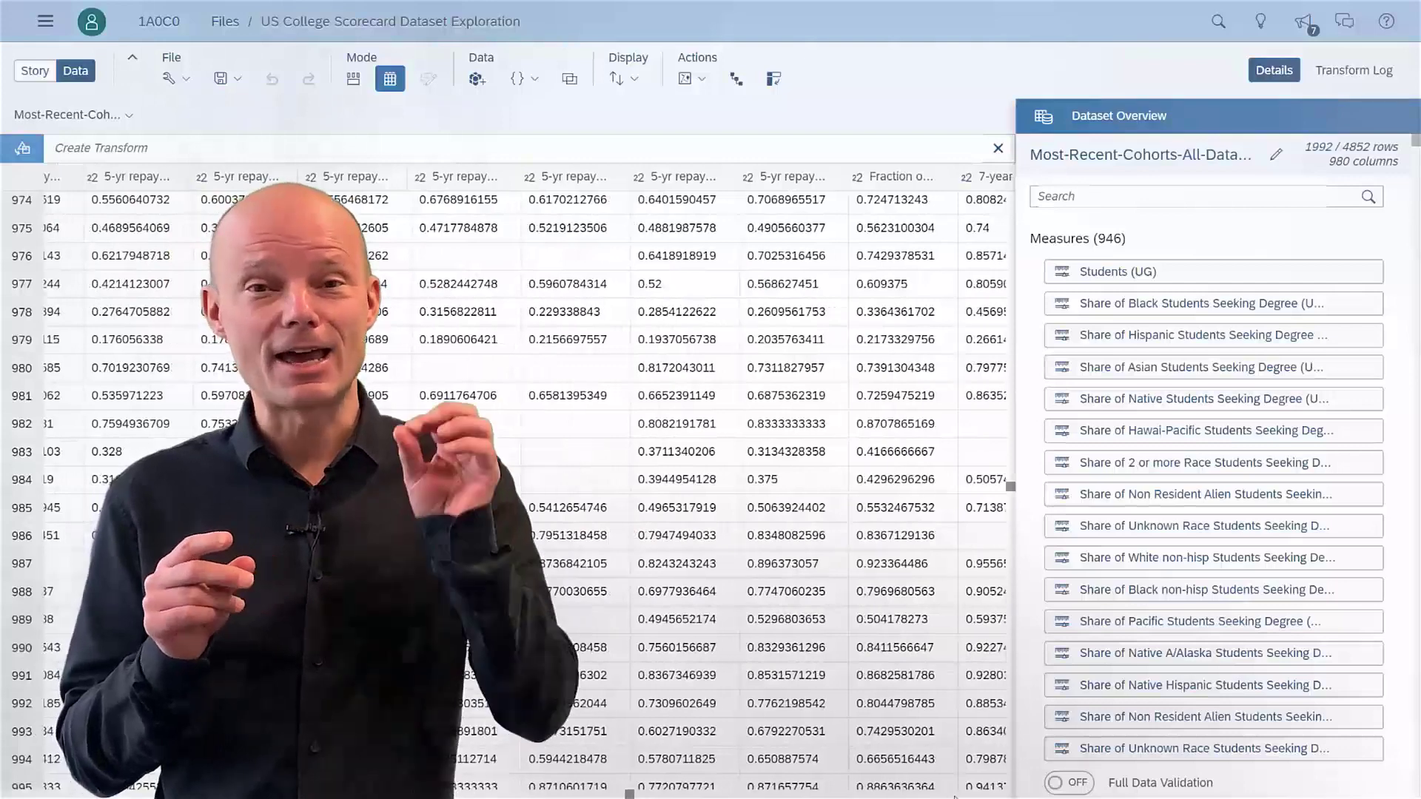
scroll(955, 795, right, 10)
scroll(953, 795, right, 10)
scroll(952, 795, right, 2)
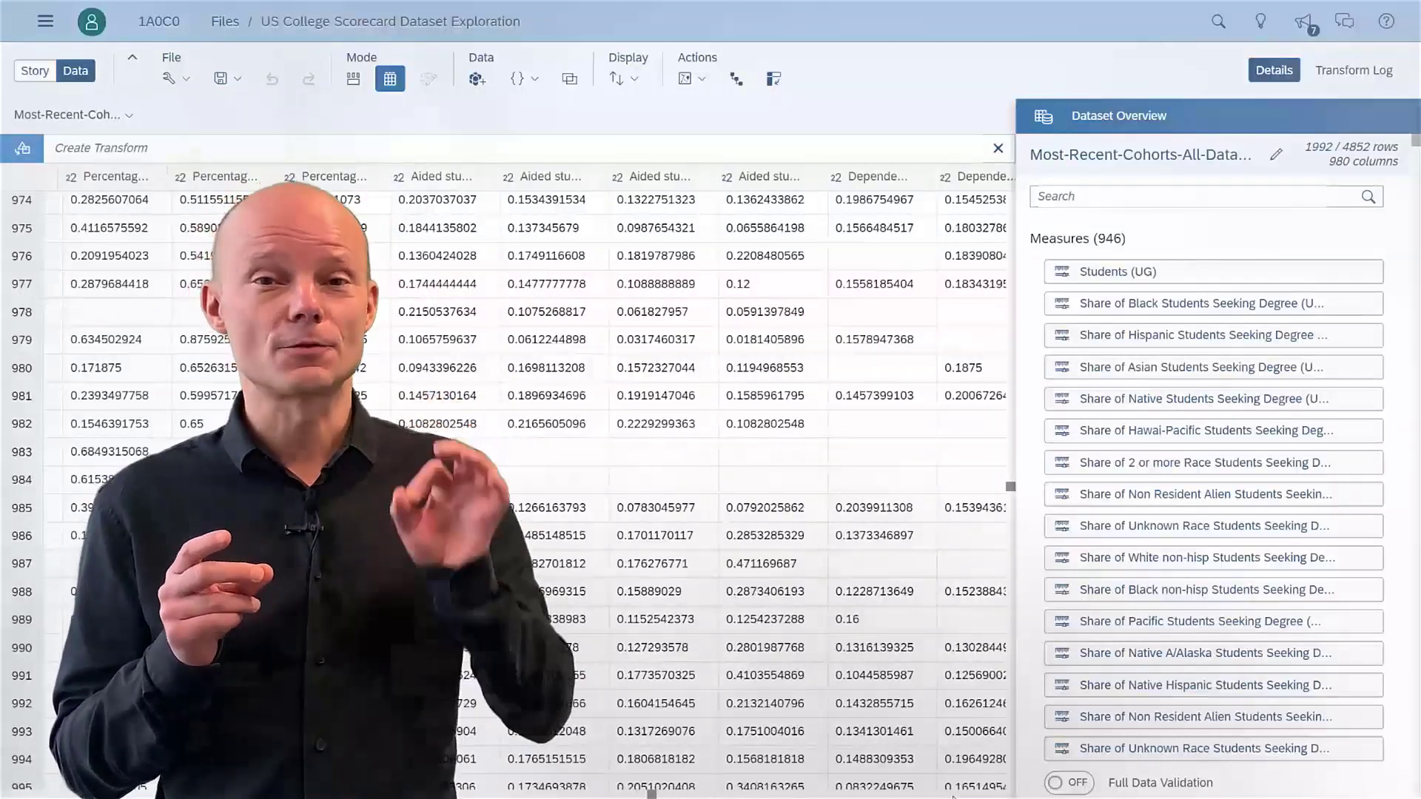
scroll(953, 795, right, 10)
scroll(953, 795, right, 10)
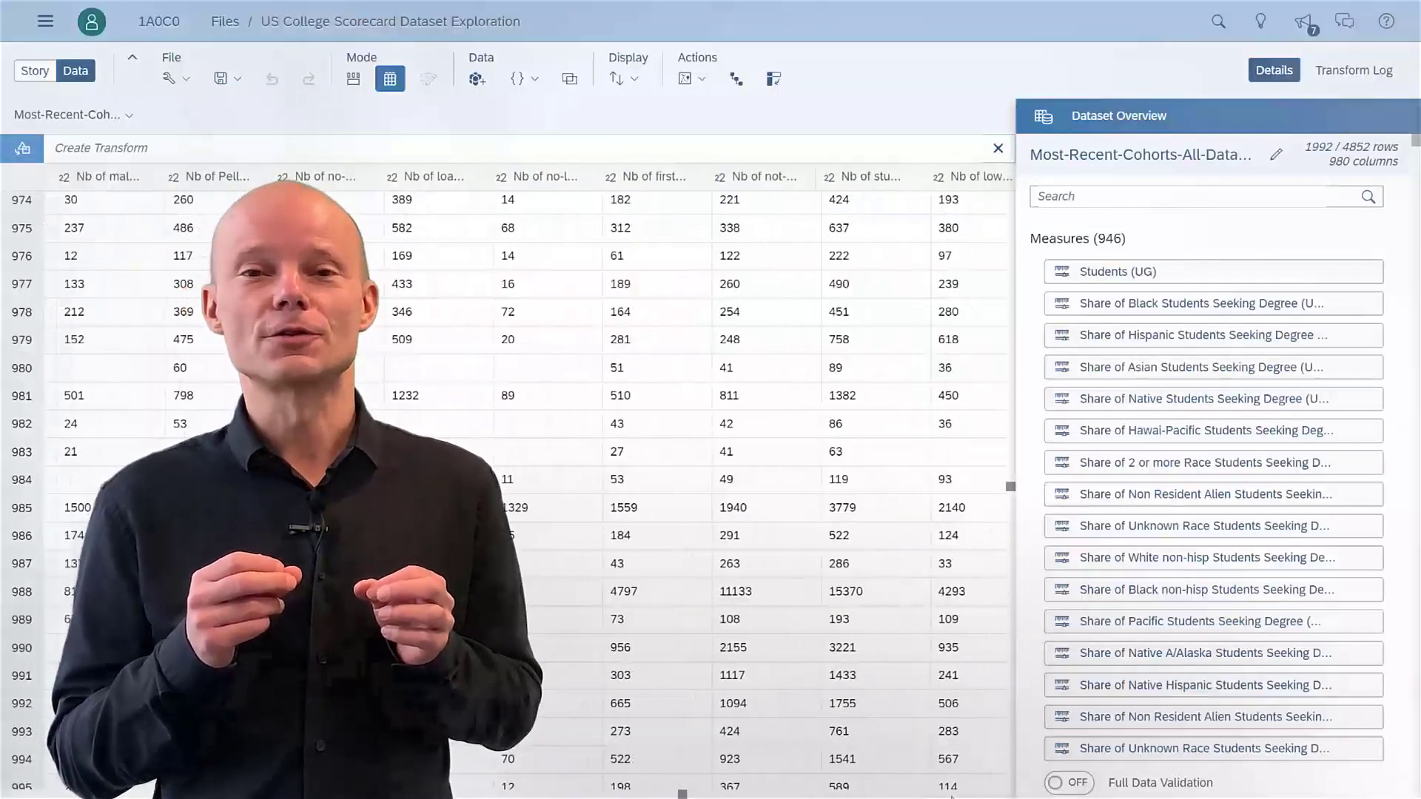
scroll(953, 795, right, 5)
scroll(949, 796, right, 5)
scroll(950, 796, right, 5)
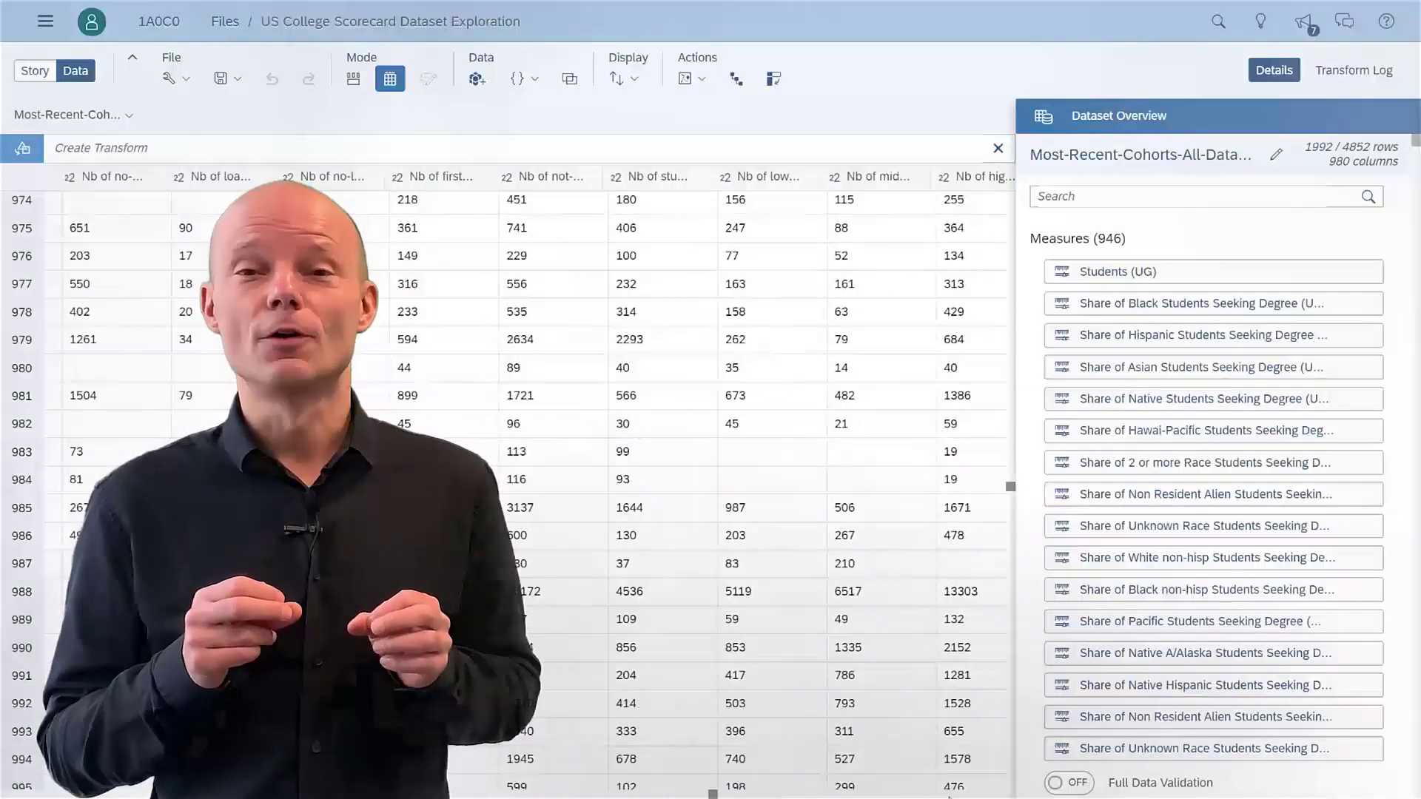
scroll(949, 796, right, 5)
scroll(947, 796, right, 5)
scroll(947, 797, right, 5)
scroll(947, 795, right, 5)
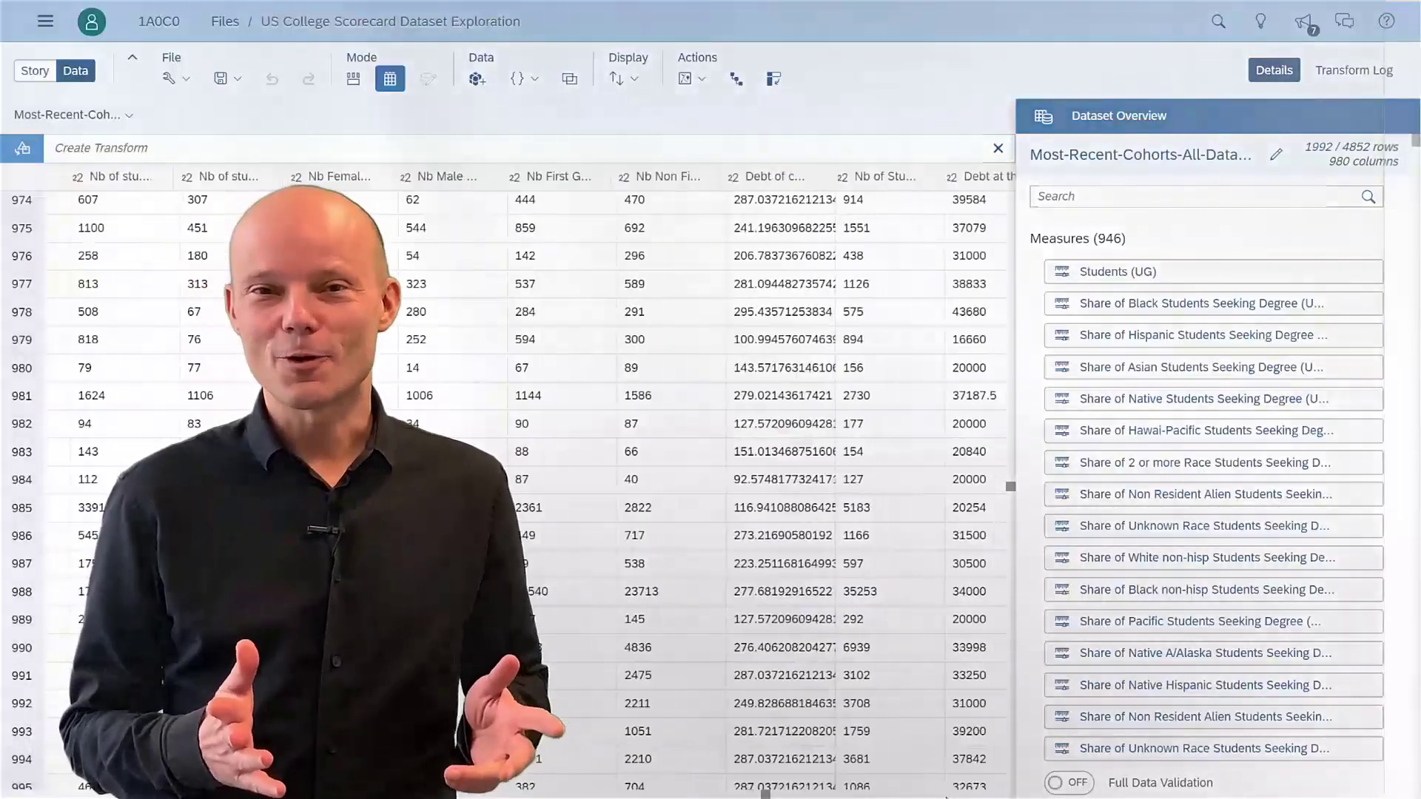